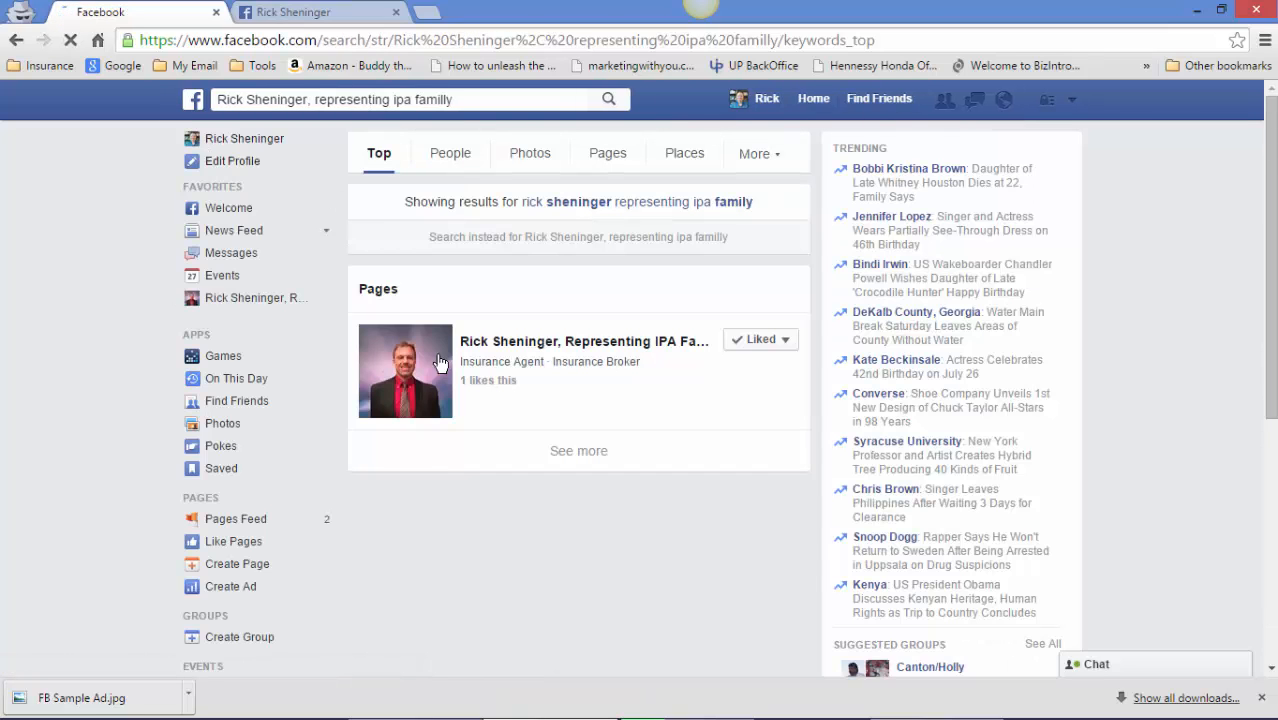
Open the insurance agent's business page from the search results.
click(489, 342)
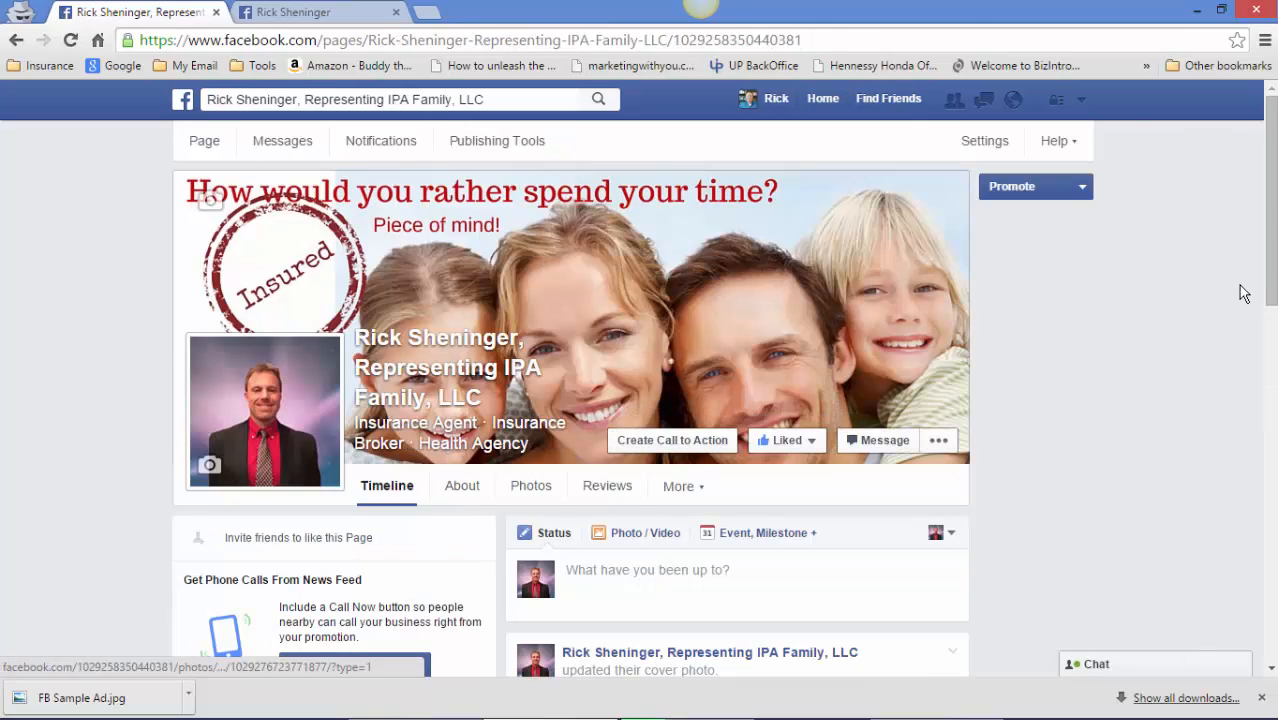
click(1080, 99)
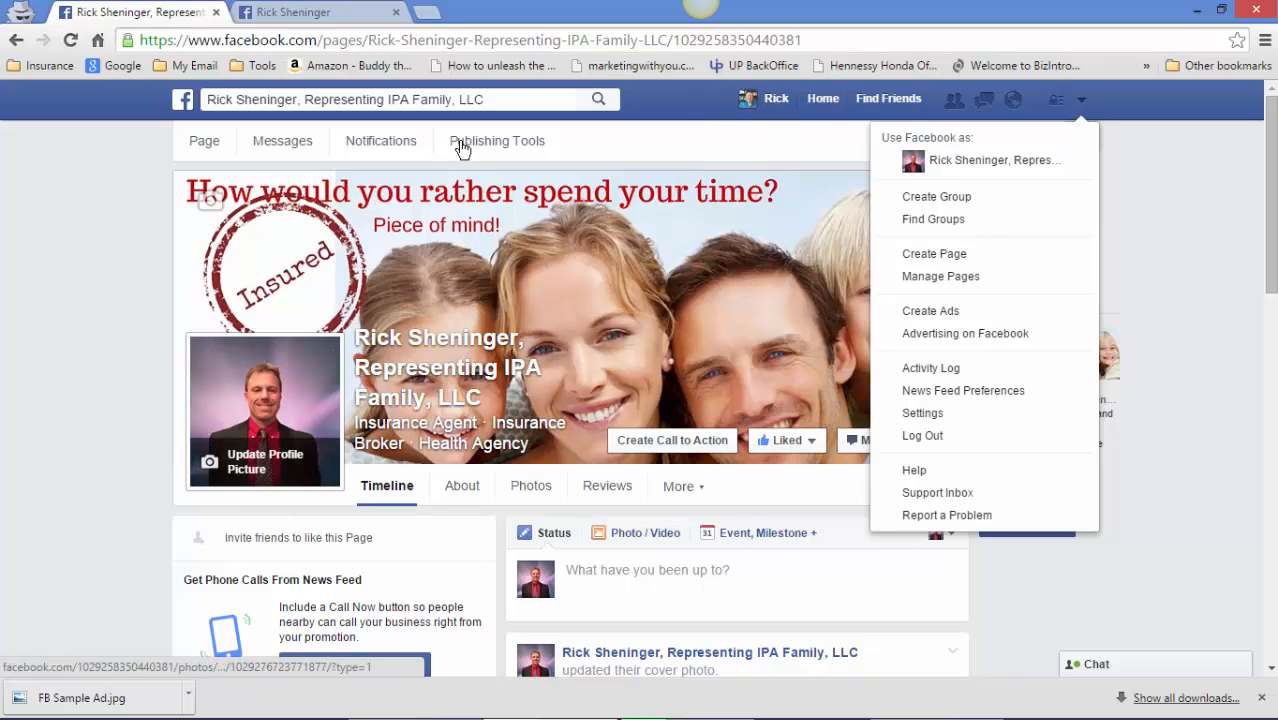
Begin a status post on the business page with the filler text "alkjfdlakjsfdk lakdflakjlkj lkjasdflkjas".
scroll(433, 380, down, 2)
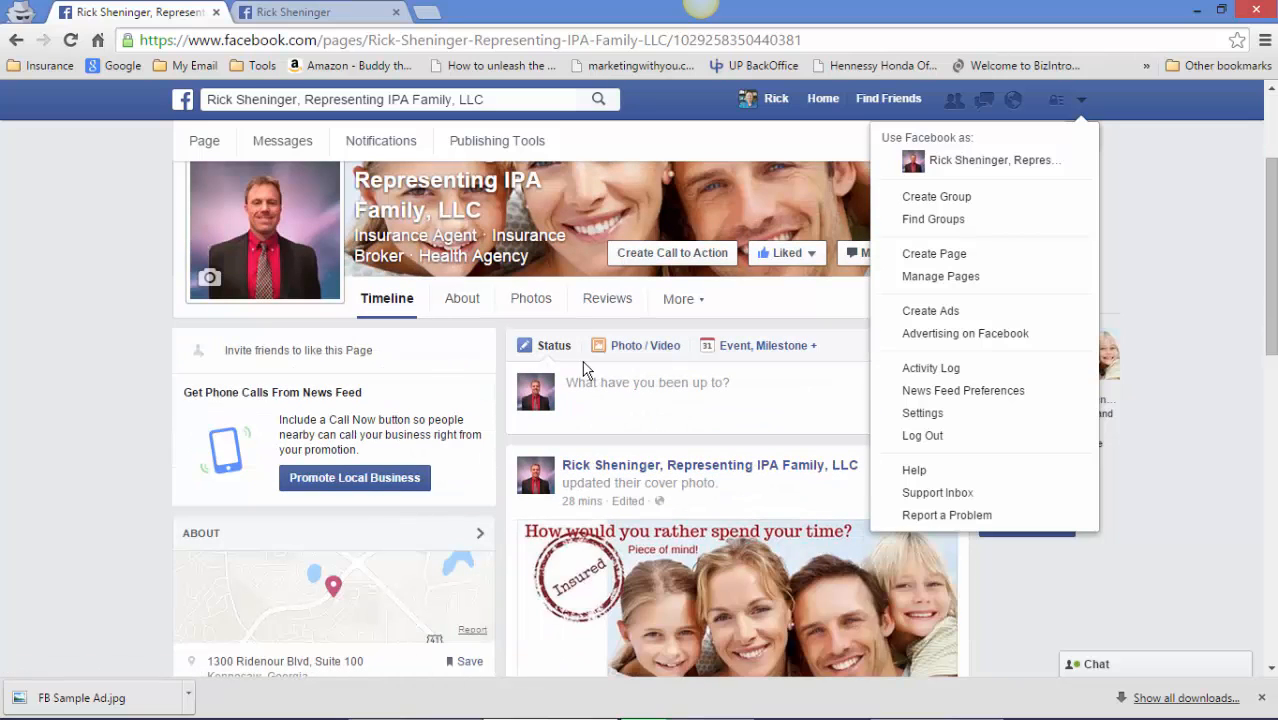
click(641, 381)
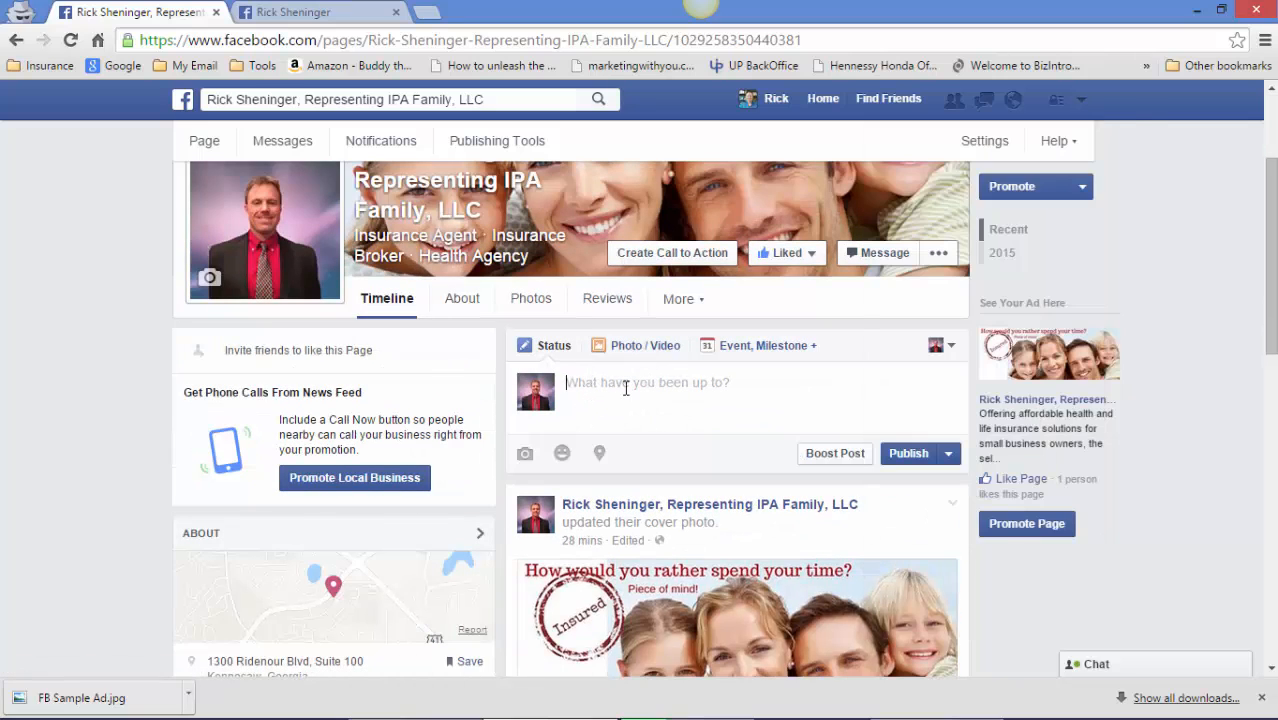
text(alkjfdlakjsfdk)
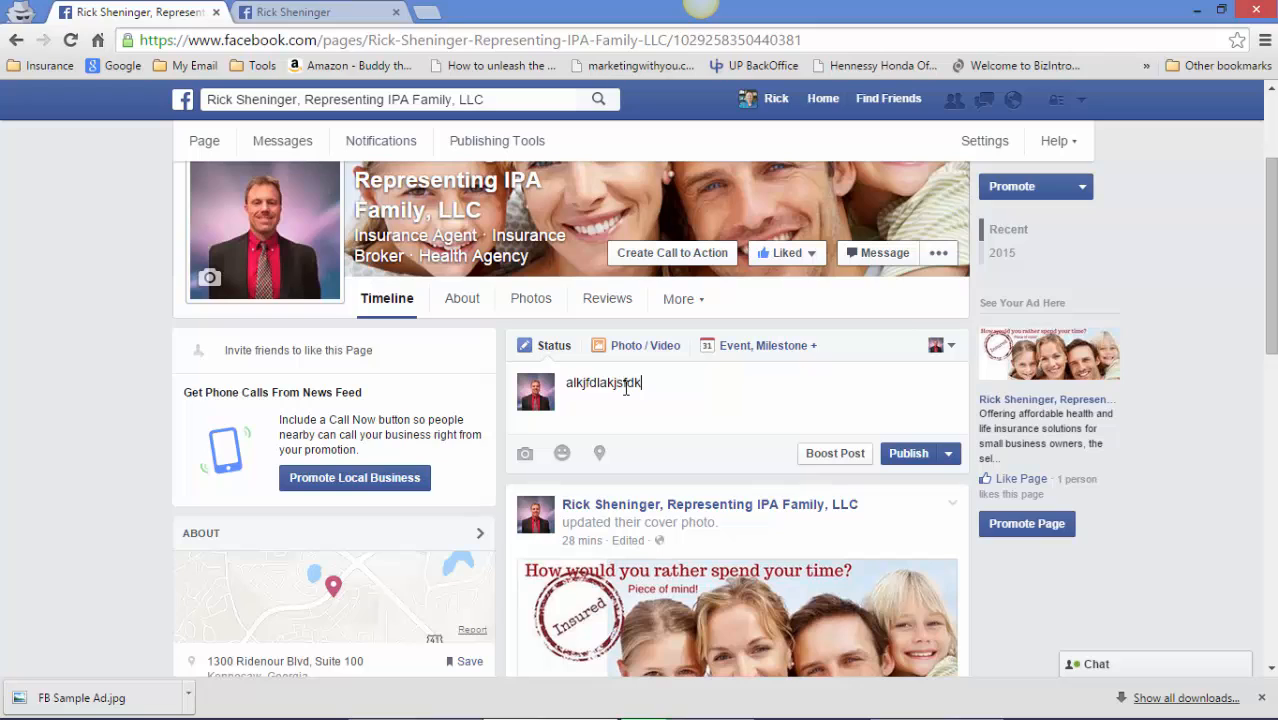
text( lakdflakjlkj lkjasdflkjas)
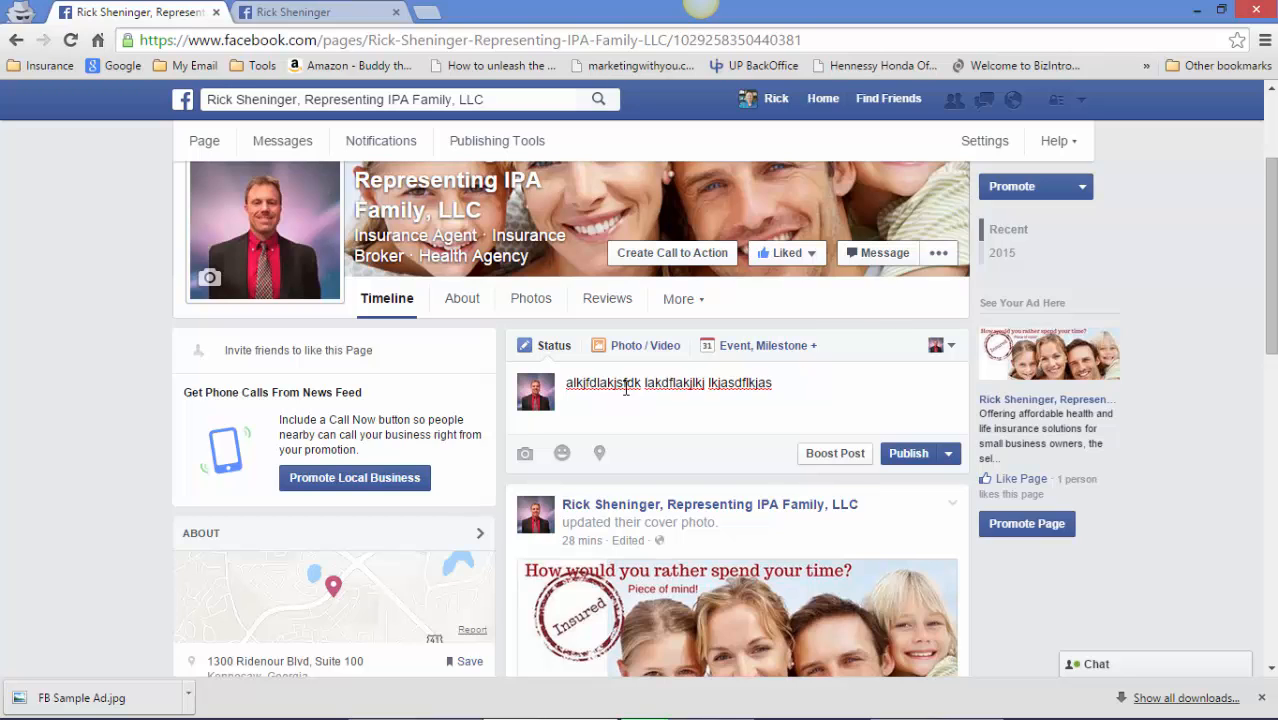
text(sit my blog at www)
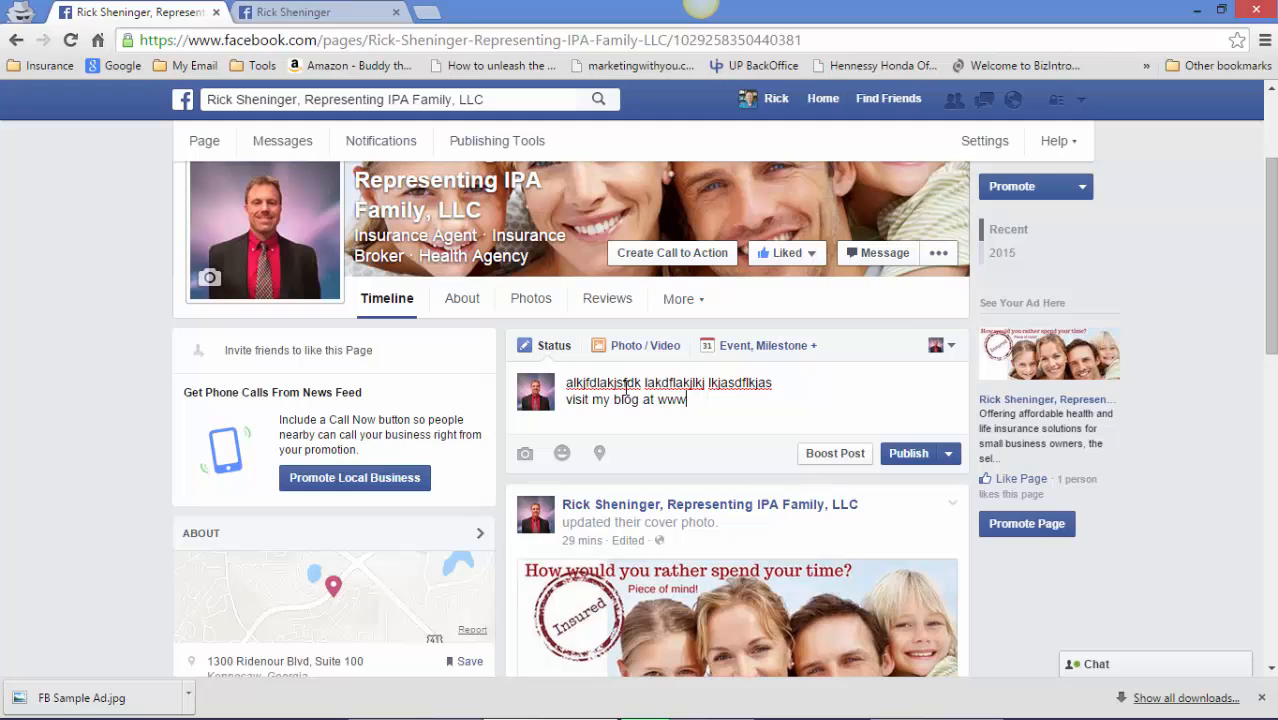
text(.myblog.com for your free)
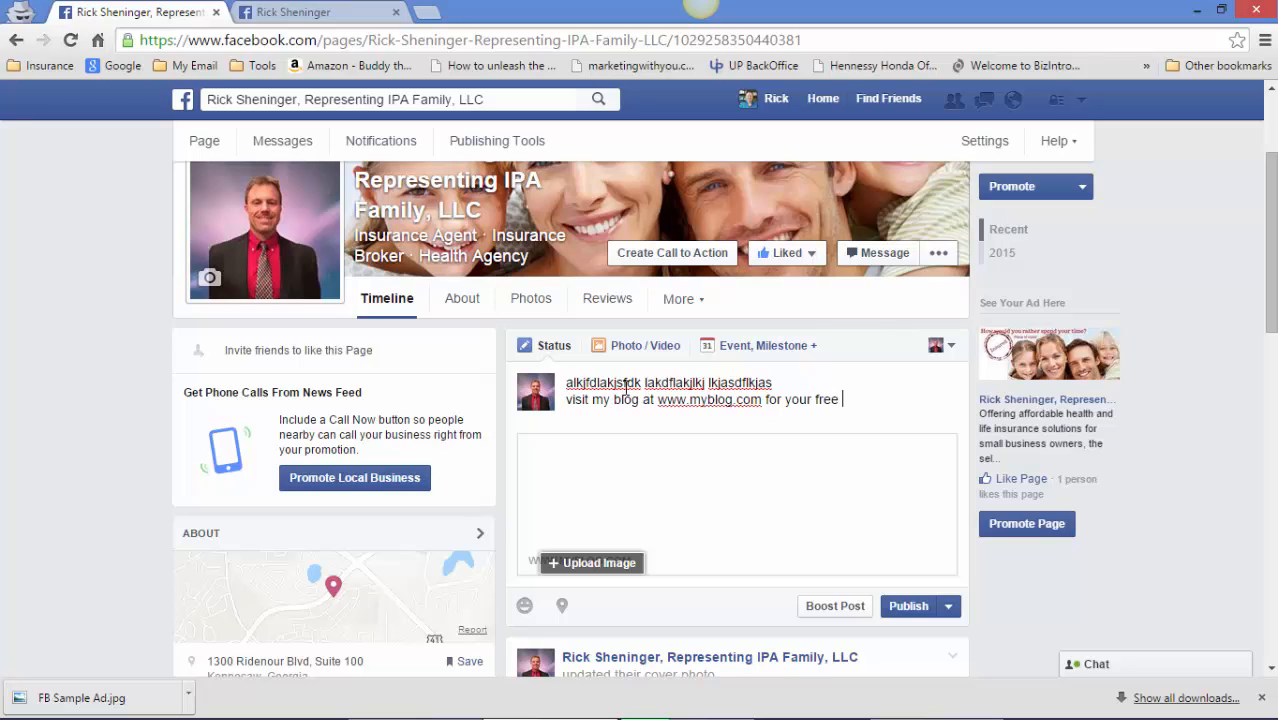
text( cheat)
text(sheet on 6 simple )
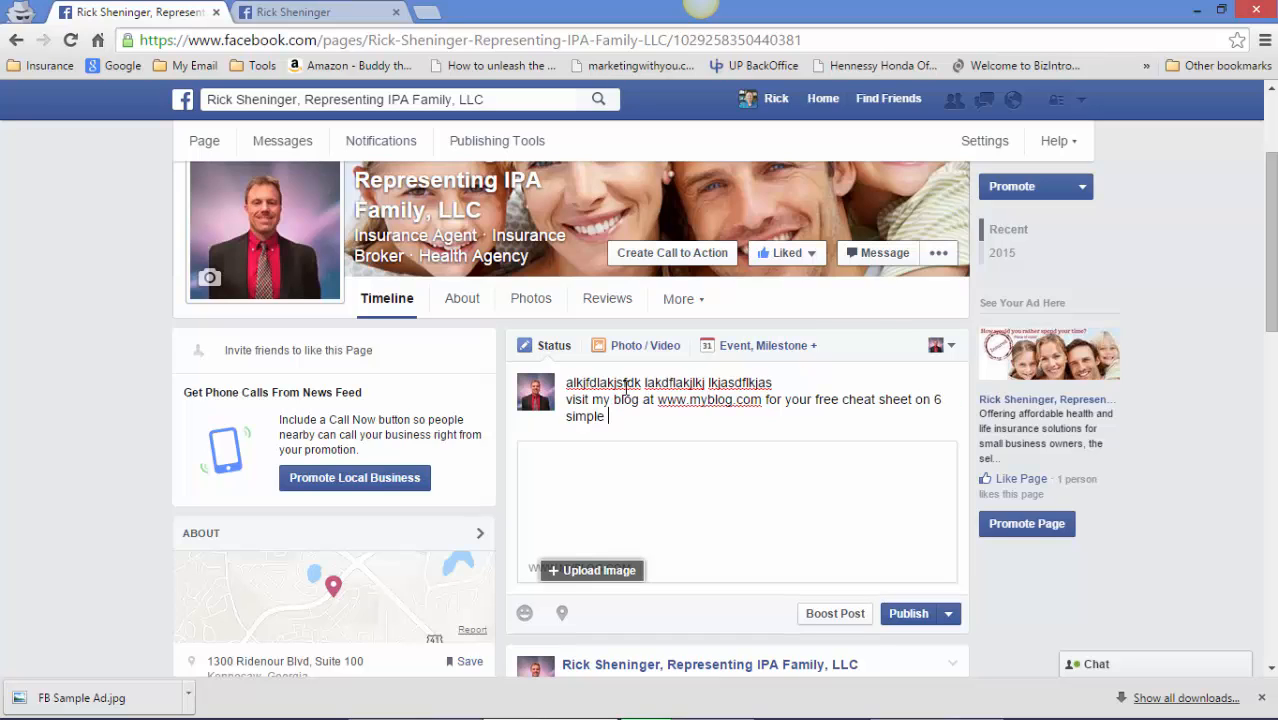
text(ways to )
text(sacve)
key(BackSpace)
key(BackSpace)
text(ve money on you)
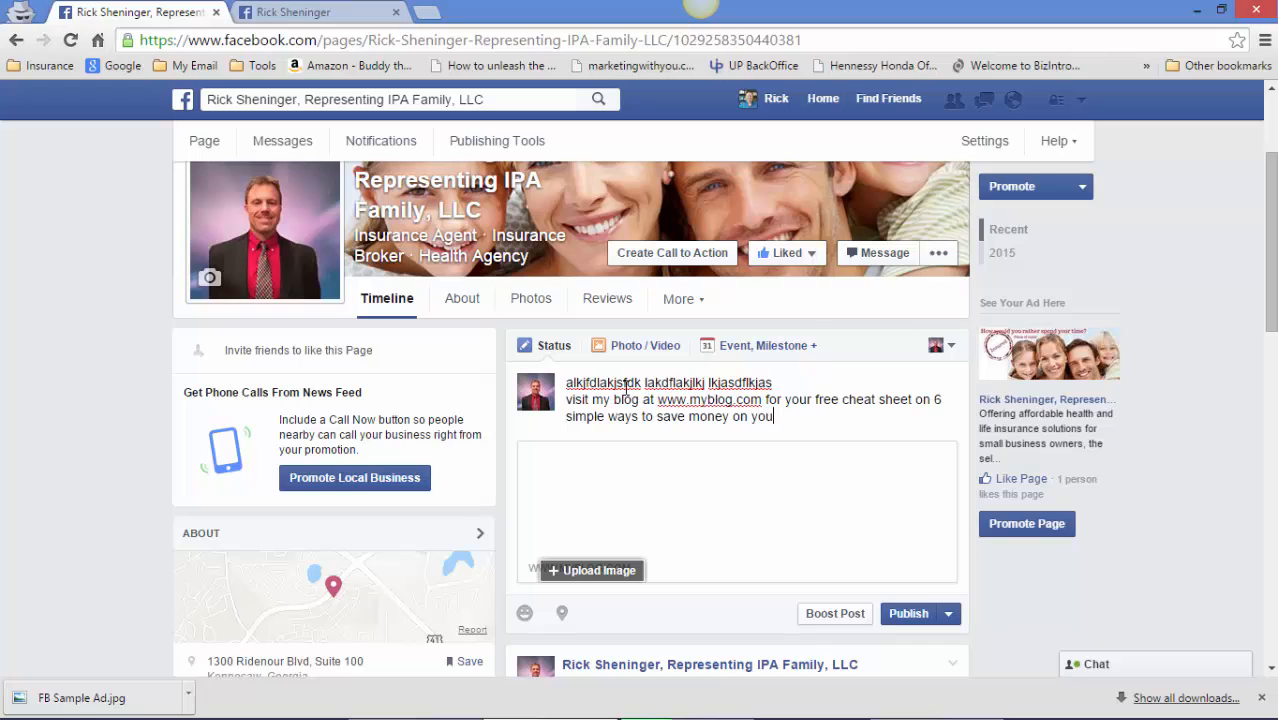
text(r he)
key(BackSpace)
key(BackSpace)
text(health insurance...)
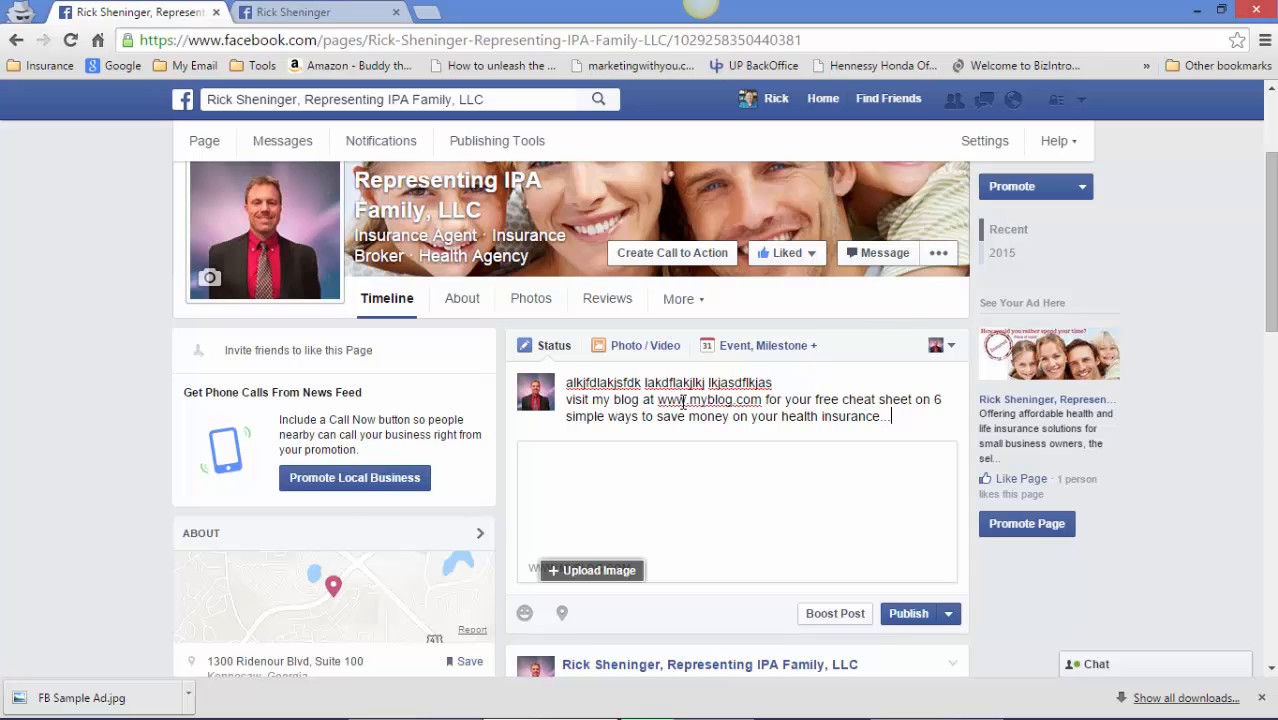
Delete all the text of the draft post and remove its attached link preview.
scroll(700, 400, up, 1)
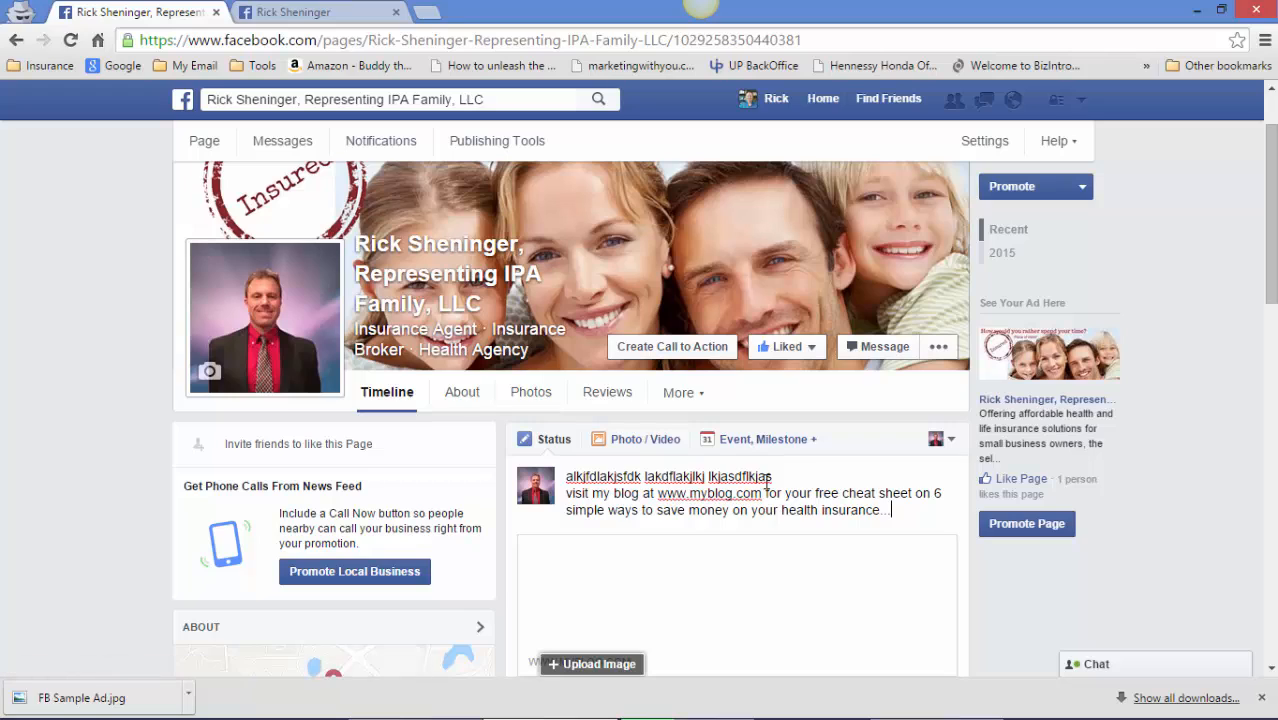
drag(657, 494, 764, 490)
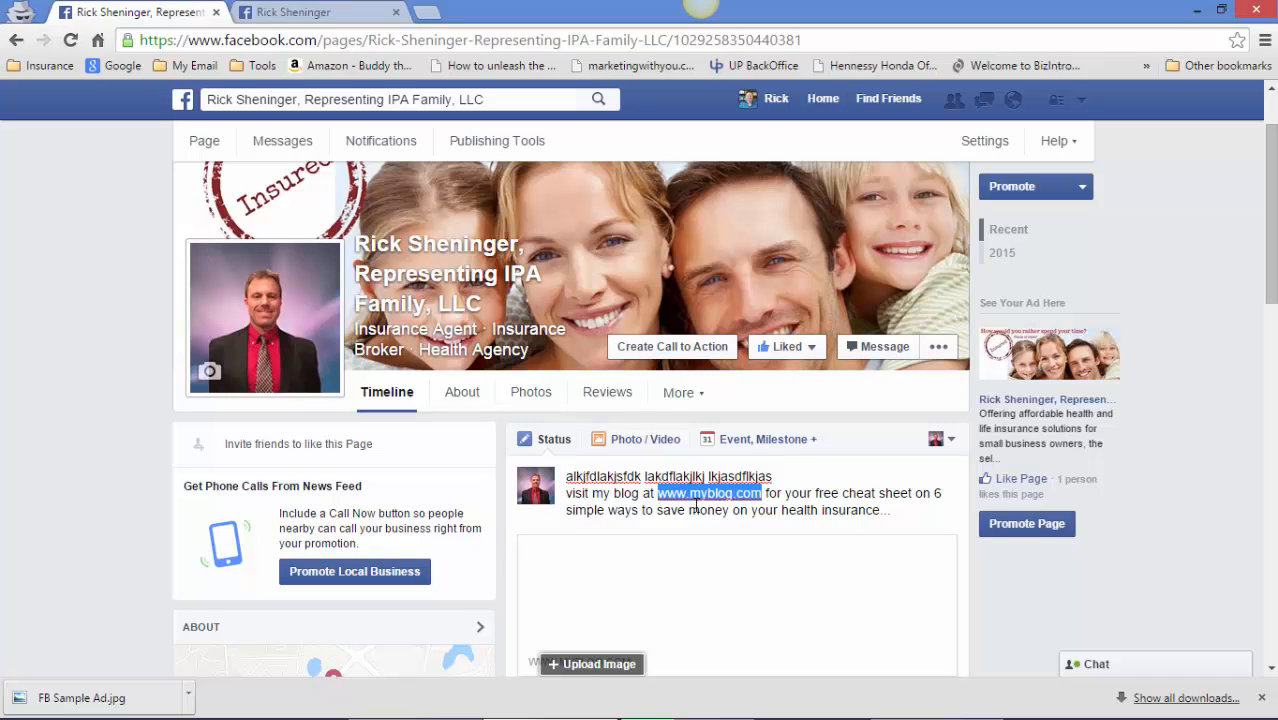
click(893, 510)
drag(893, 510, 564, 457)
key(BackSpace)
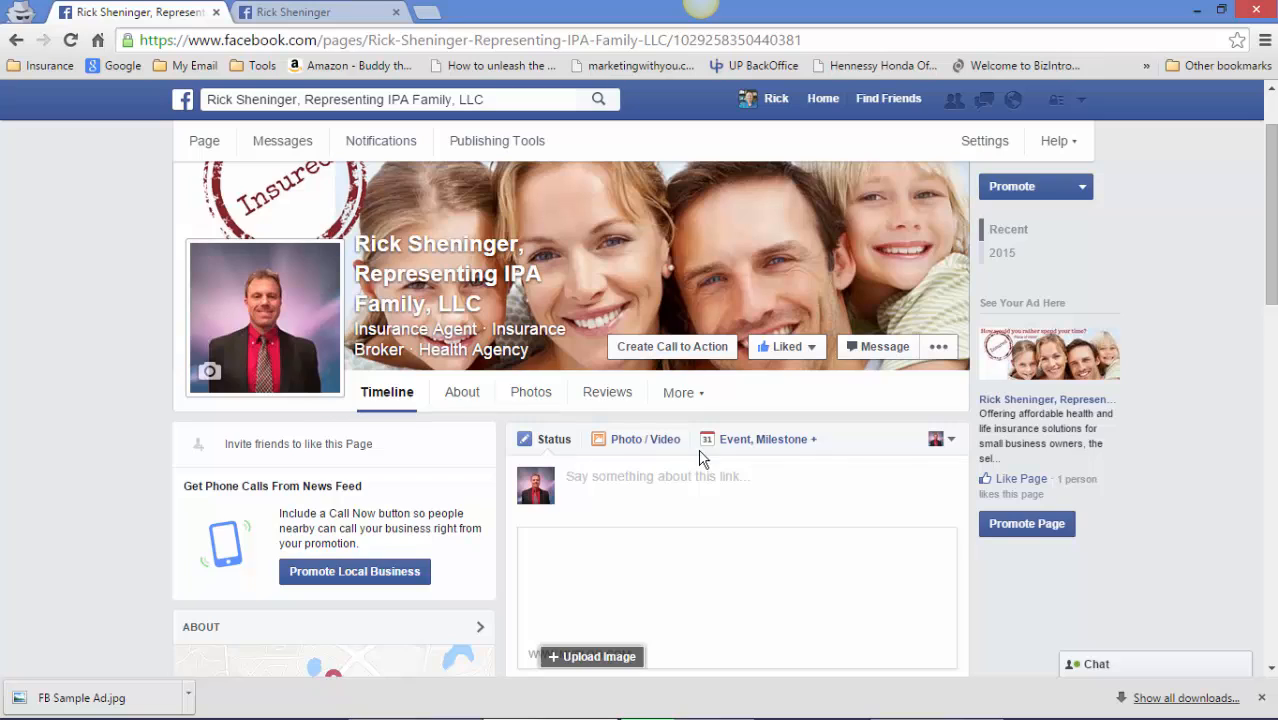
scroll(700, 455, down, 2)
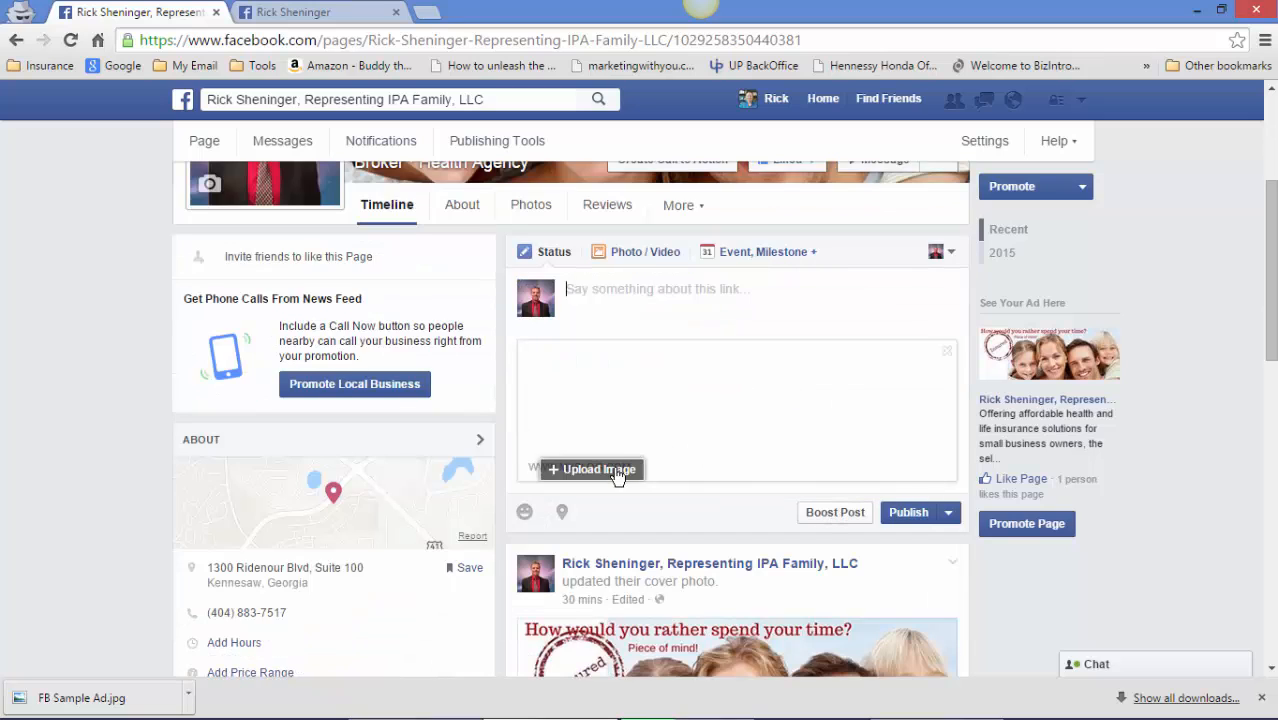
click(946, 354)
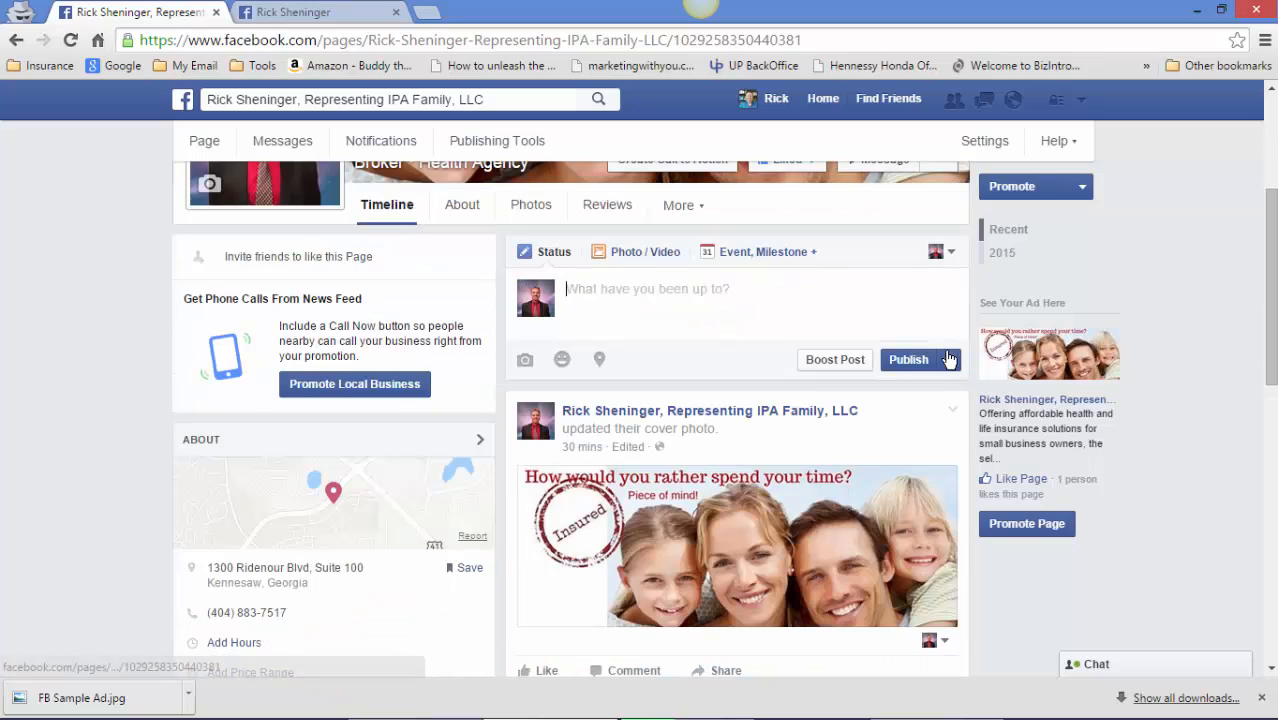
Examine the ad preview and the audience, budget and duration options for boosting the cover photo post, and cancel without boosting.
scroll(612, 355, down, 2)
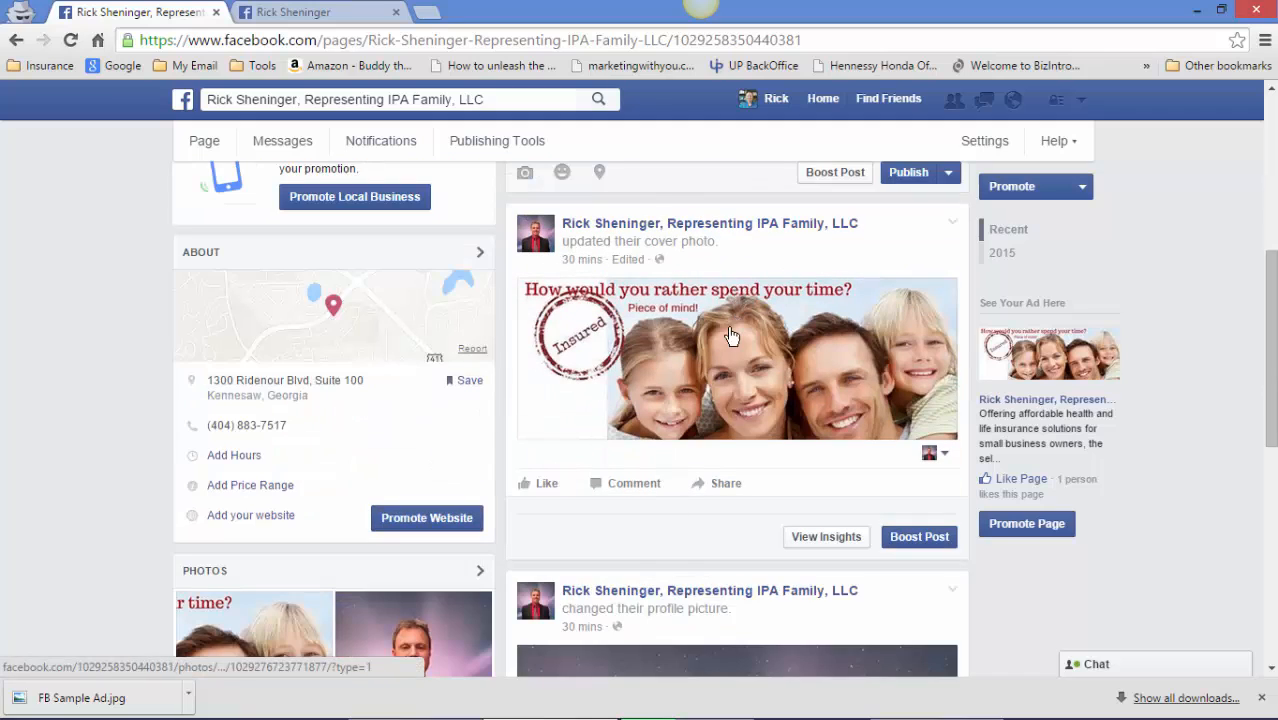
click(920, 538)
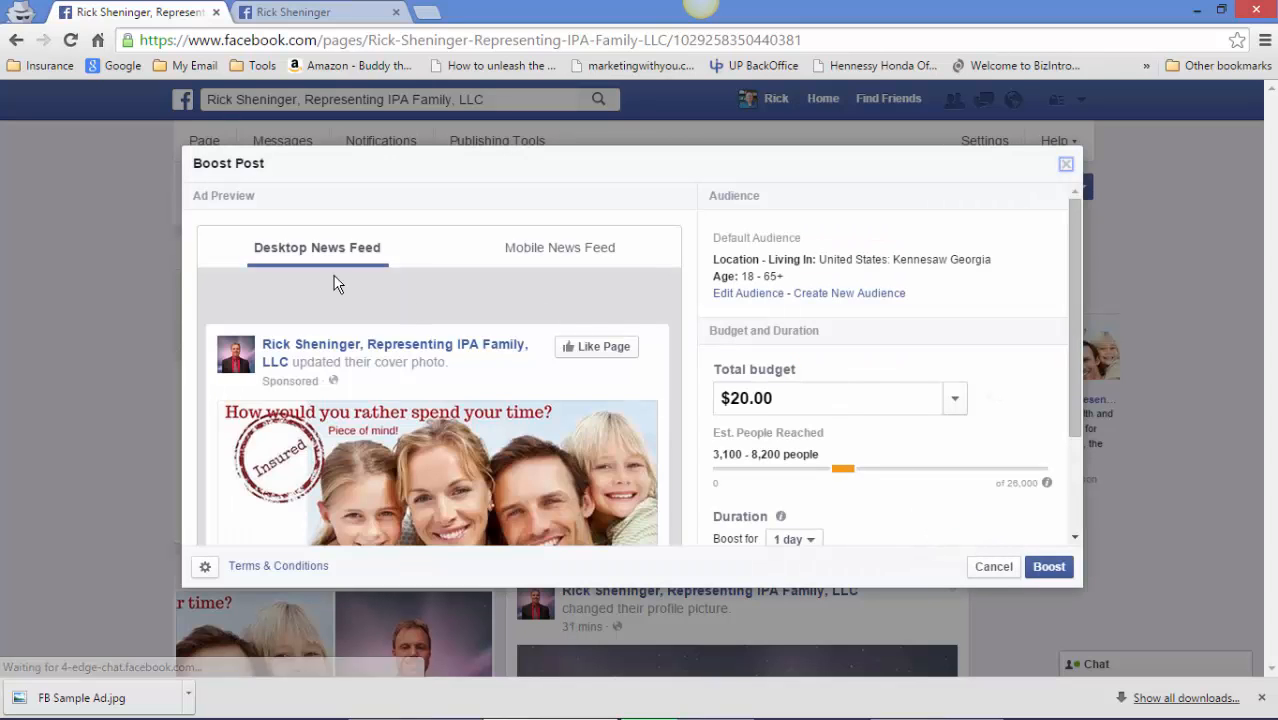
scroll(433, 278, down, 2)
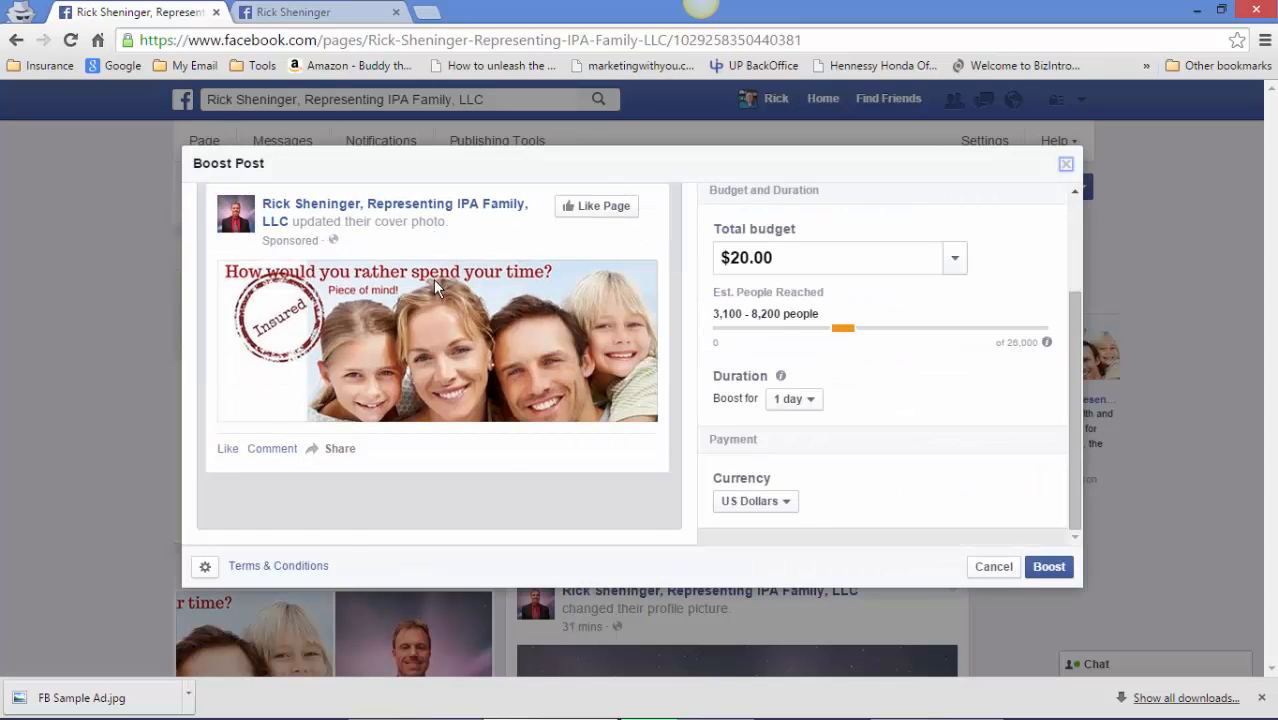
scroll(433, 279, up, 3)
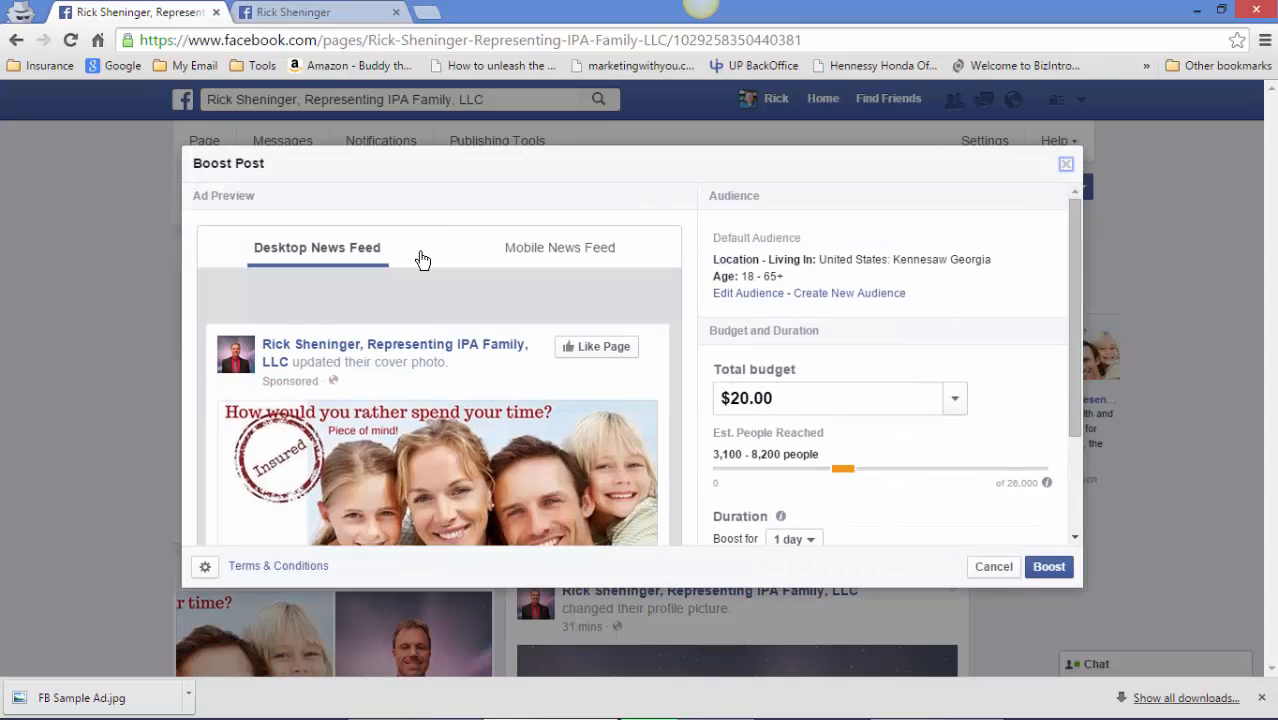
click(1008, 568)
Go to the Advertising on Facebook site and start creating an ad.
scroll(860, 205, up, 5)
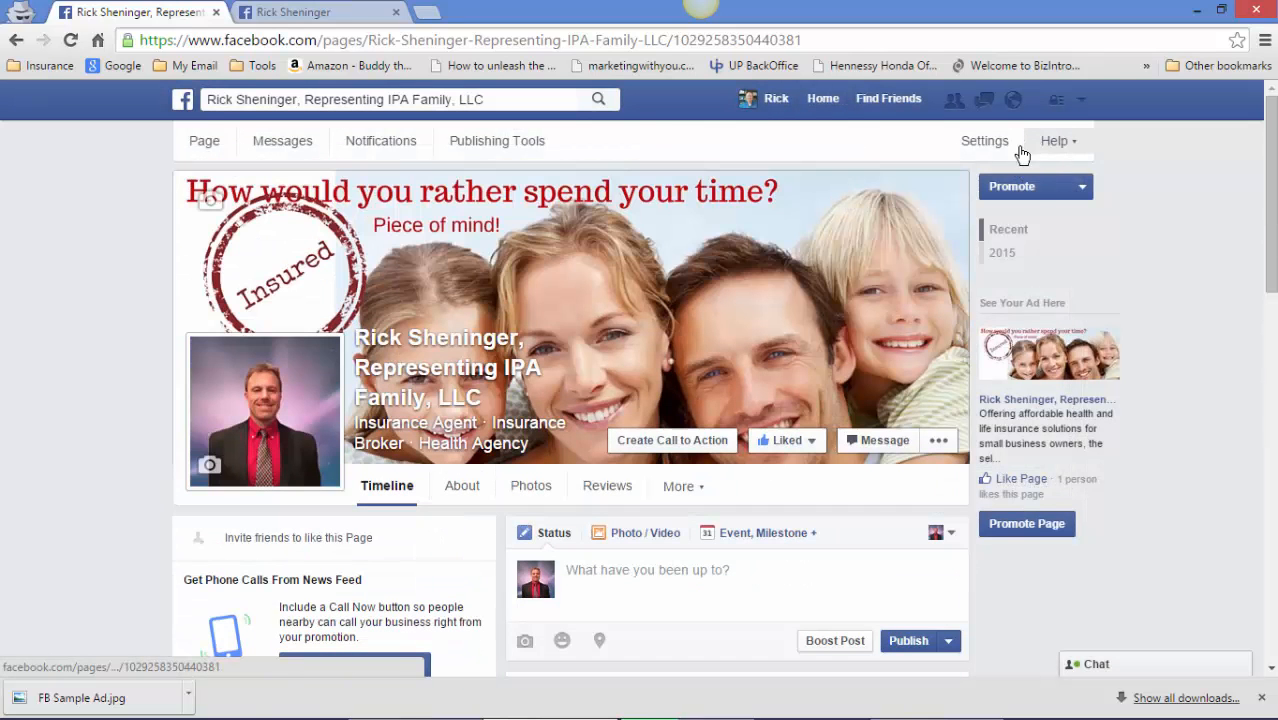
click(1084, 103)
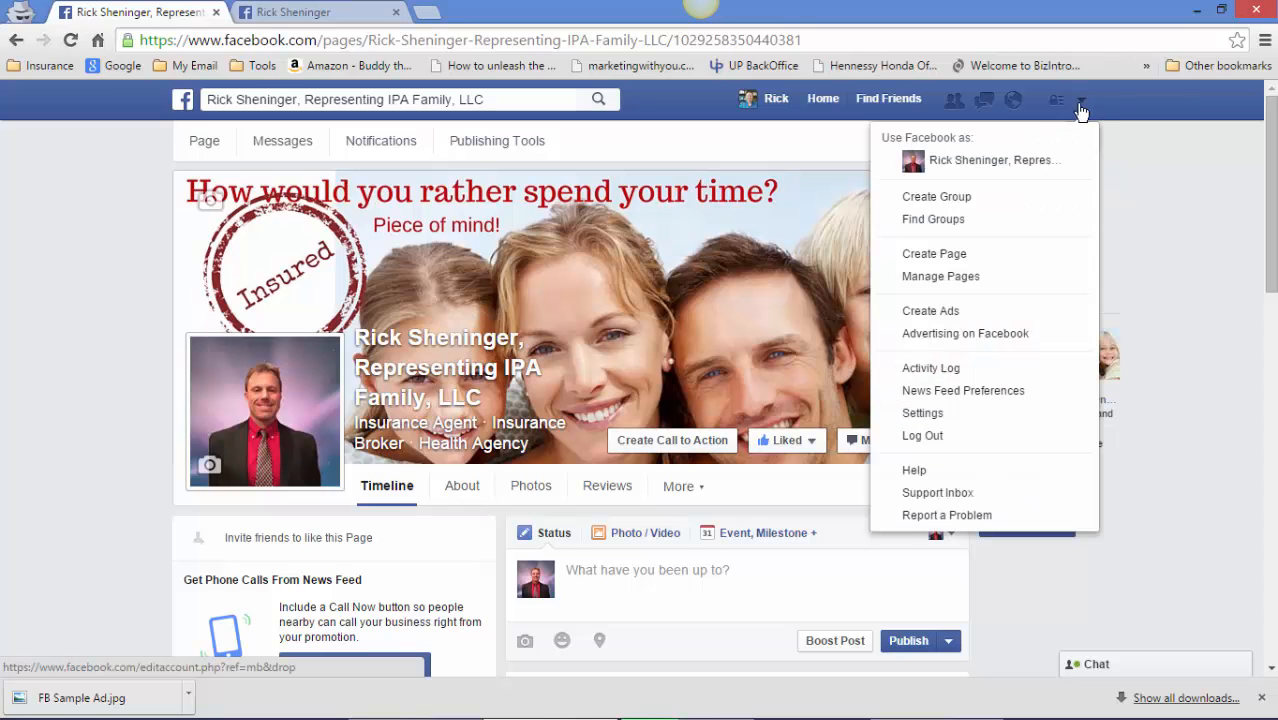
click(968, 336)
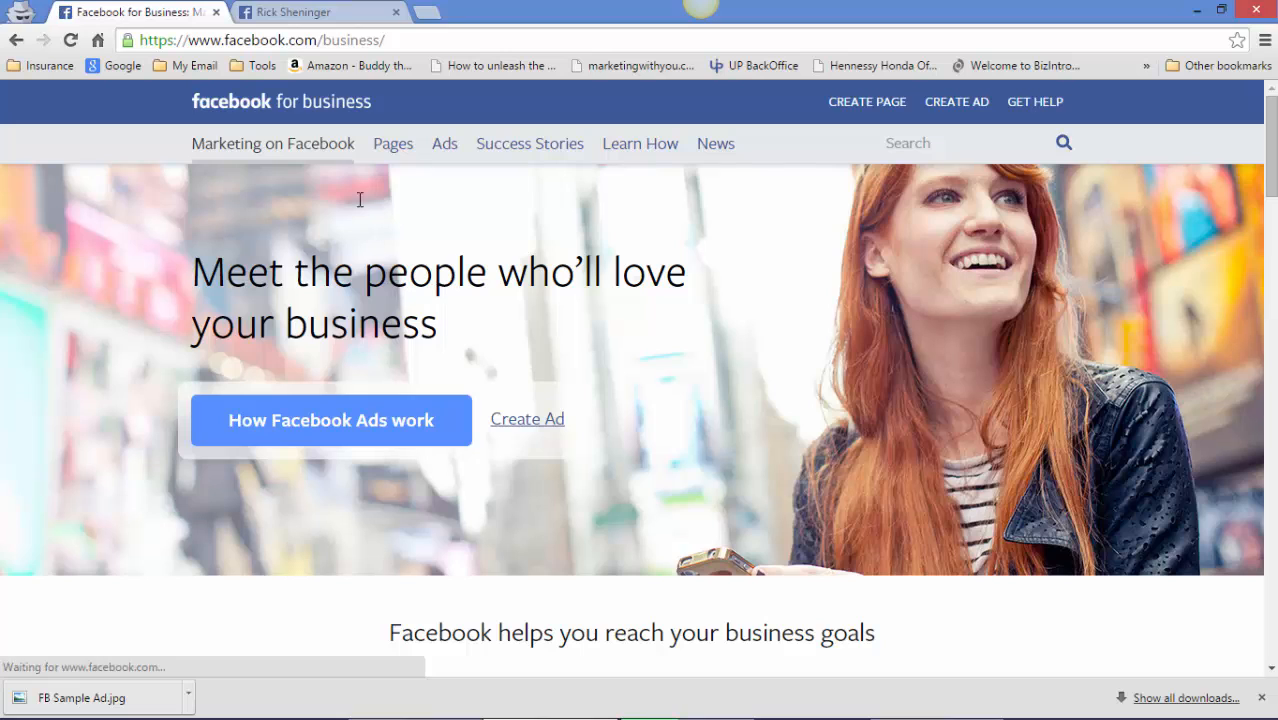
mouse_move(446, 147)
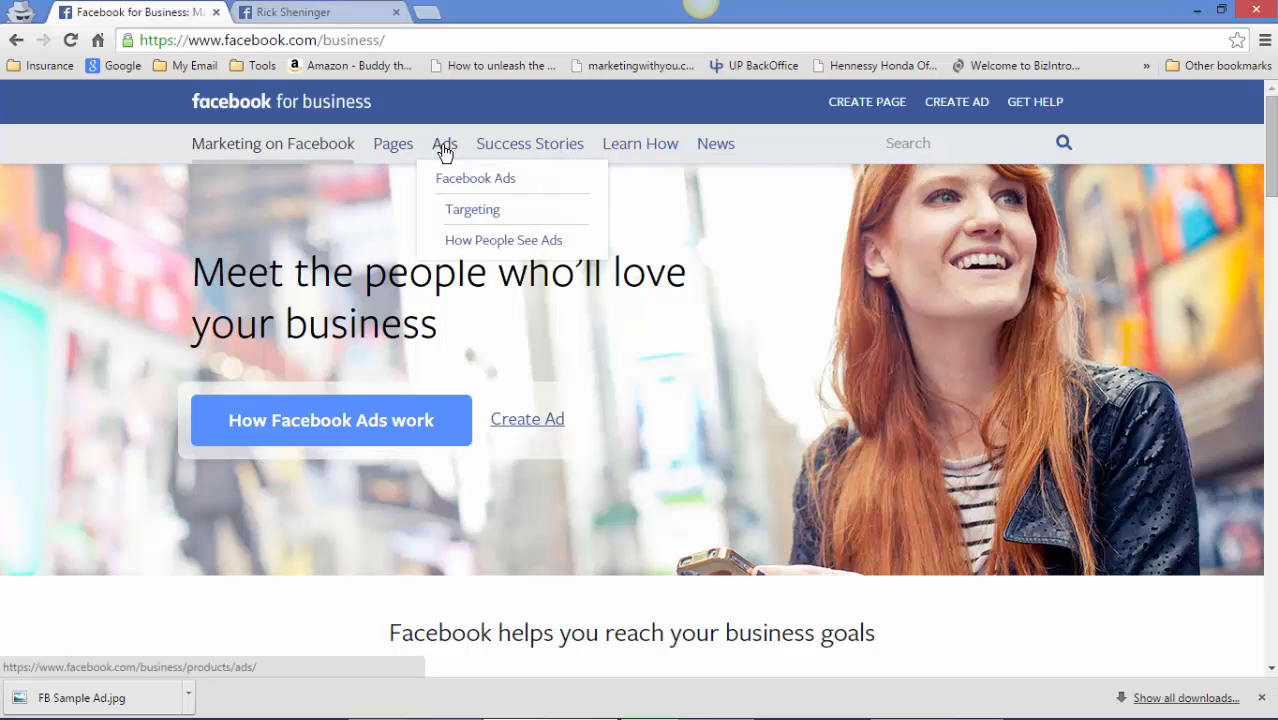
click(960, 104)
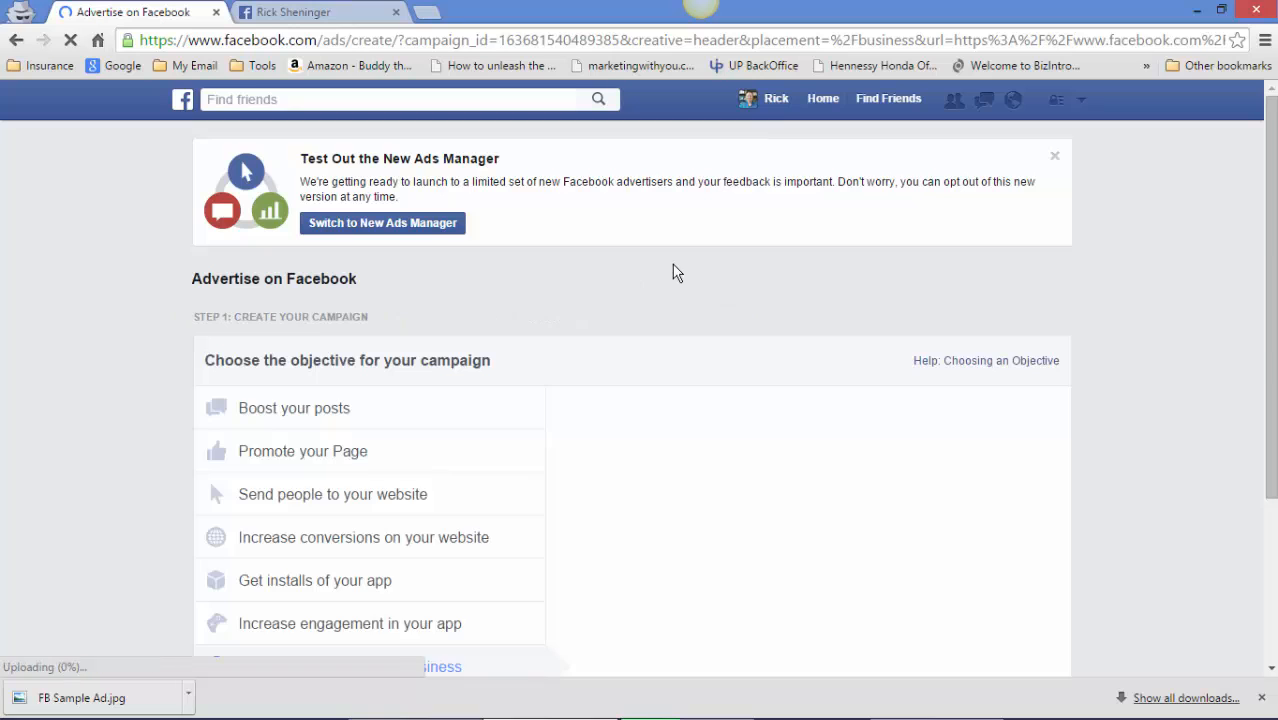
Choose the "Boost your posts" objective with the business page's updated cover photo post and continue to the campaign setup.
click(277, 415)
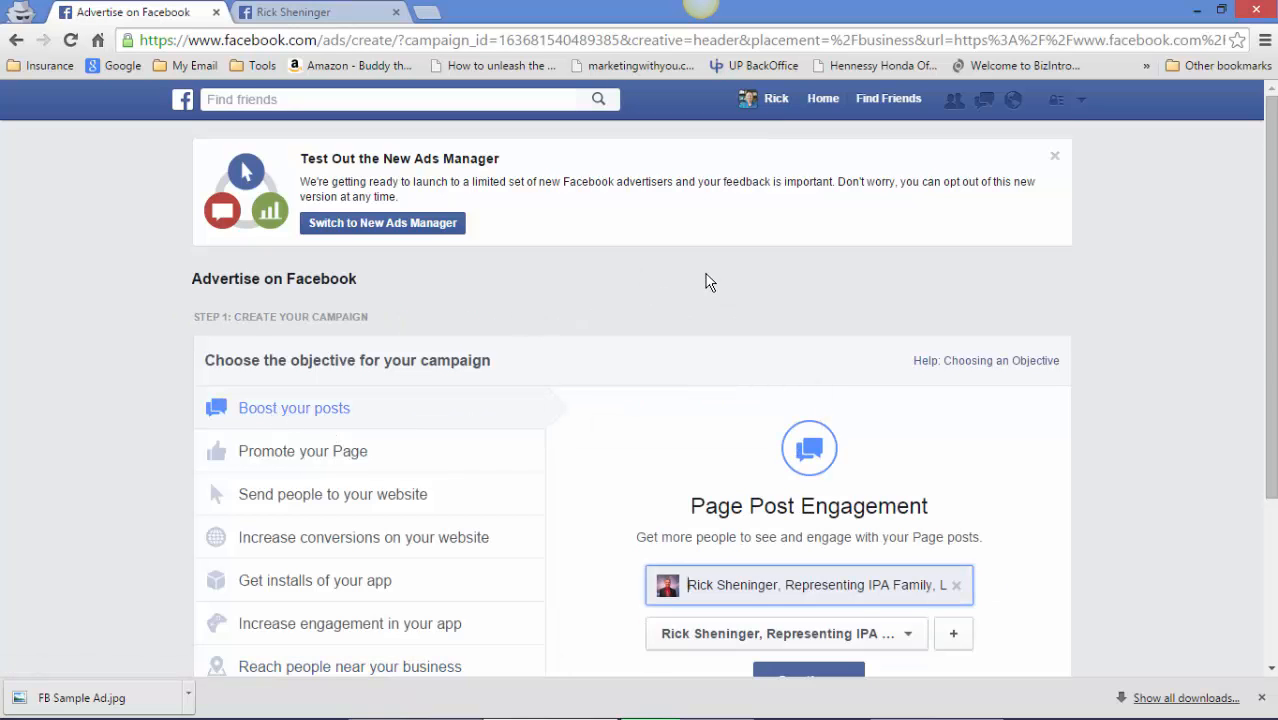
scroll(705, 280, down, 2)
click(853, 457)
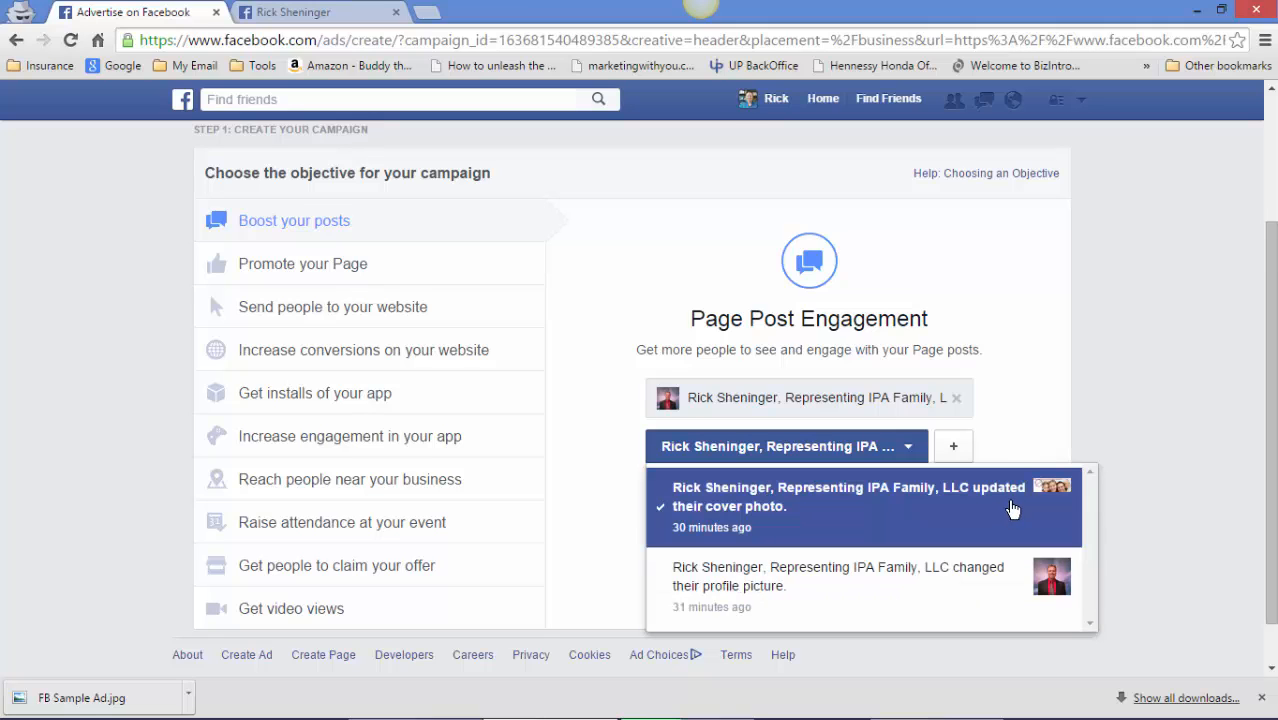
click(767, 511)
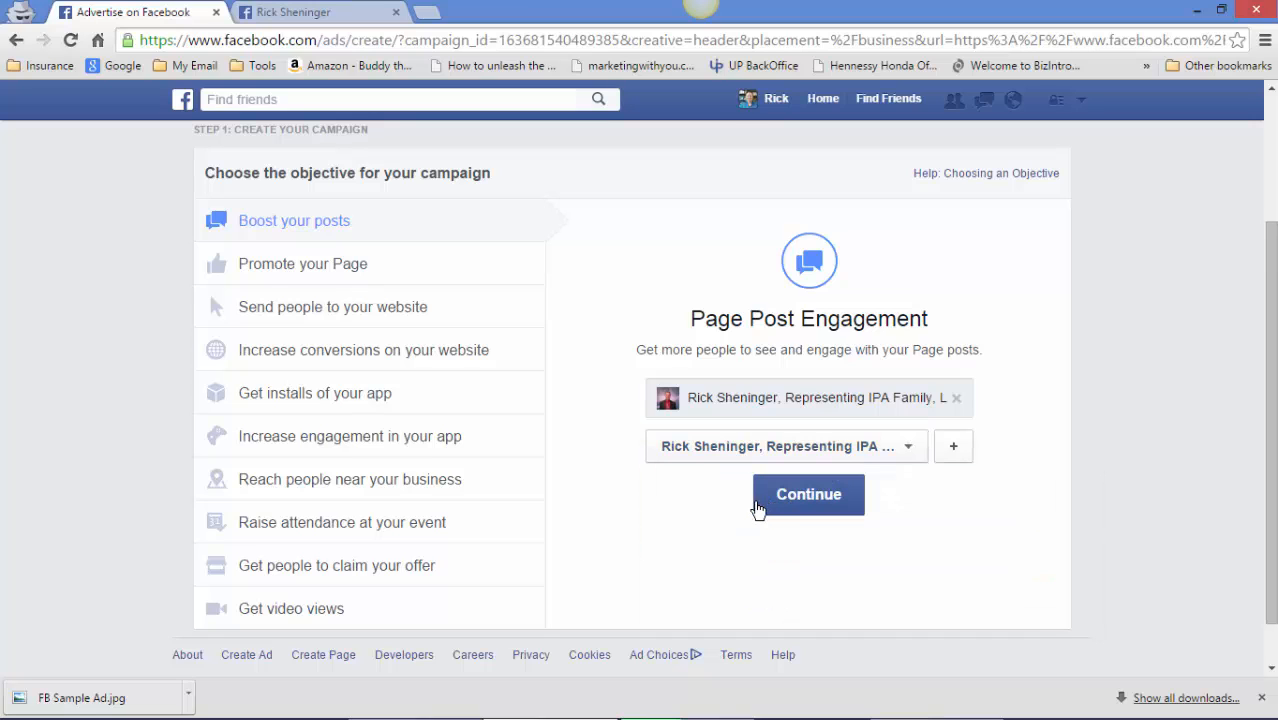
click(816, 505)
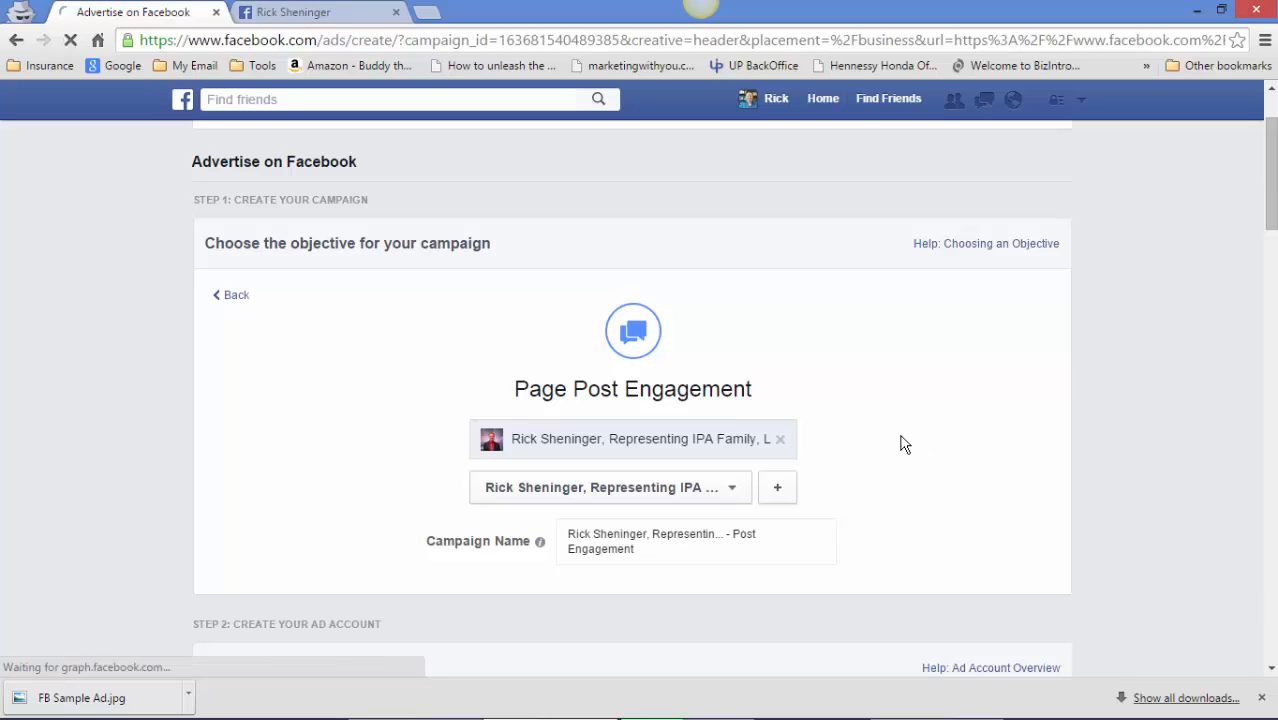
Rename the campaign as "Boost post cover photo".
click(625, 537)
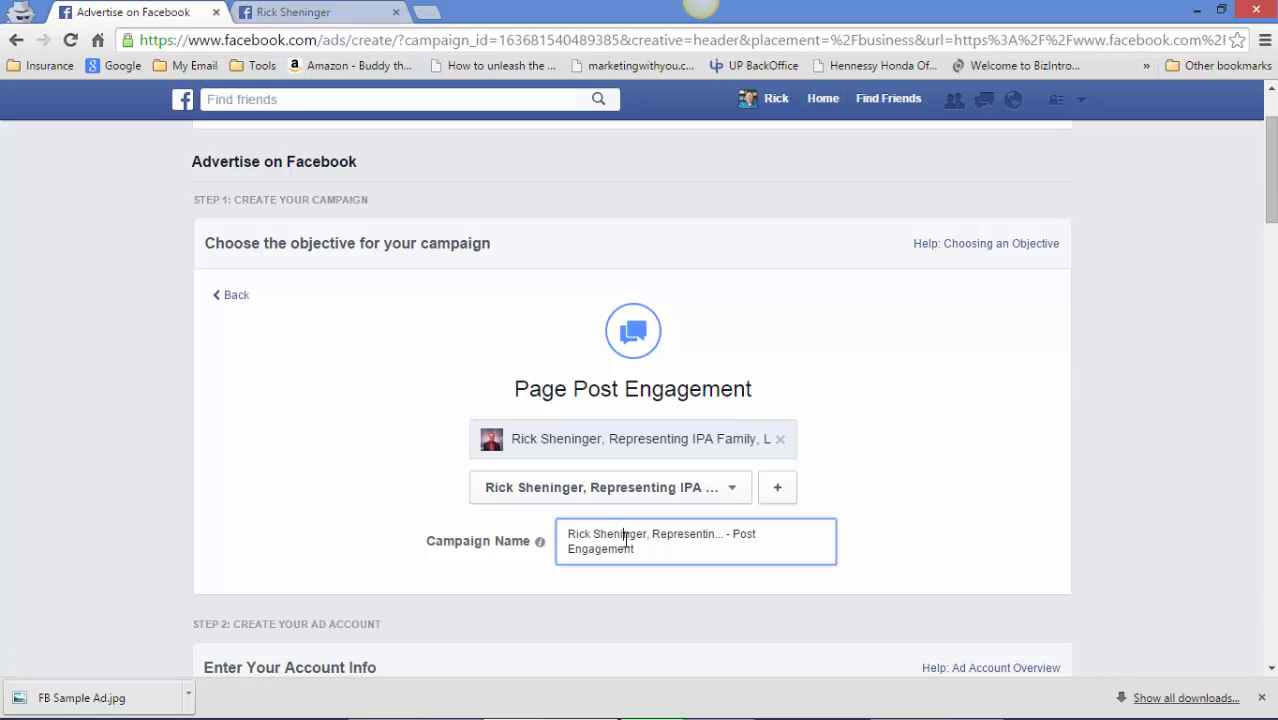
drag(567, 537, 642, 551)
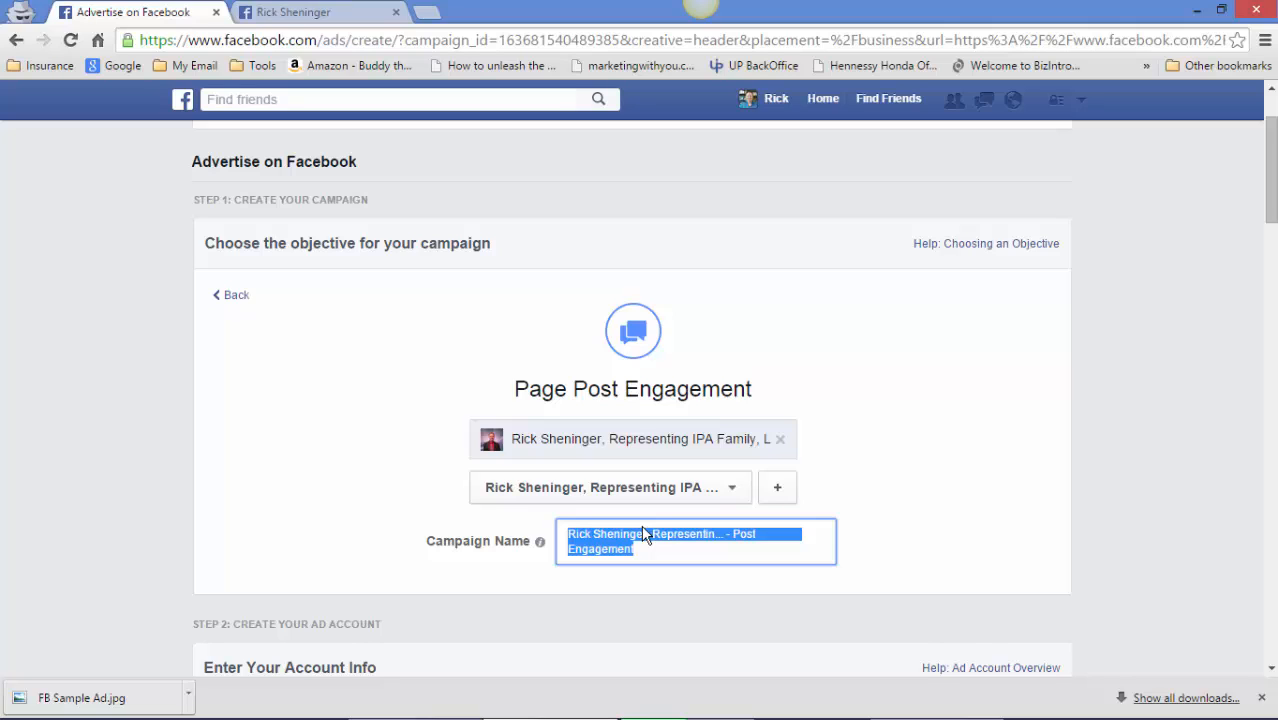
text(Bood)
text(t post cover photo)
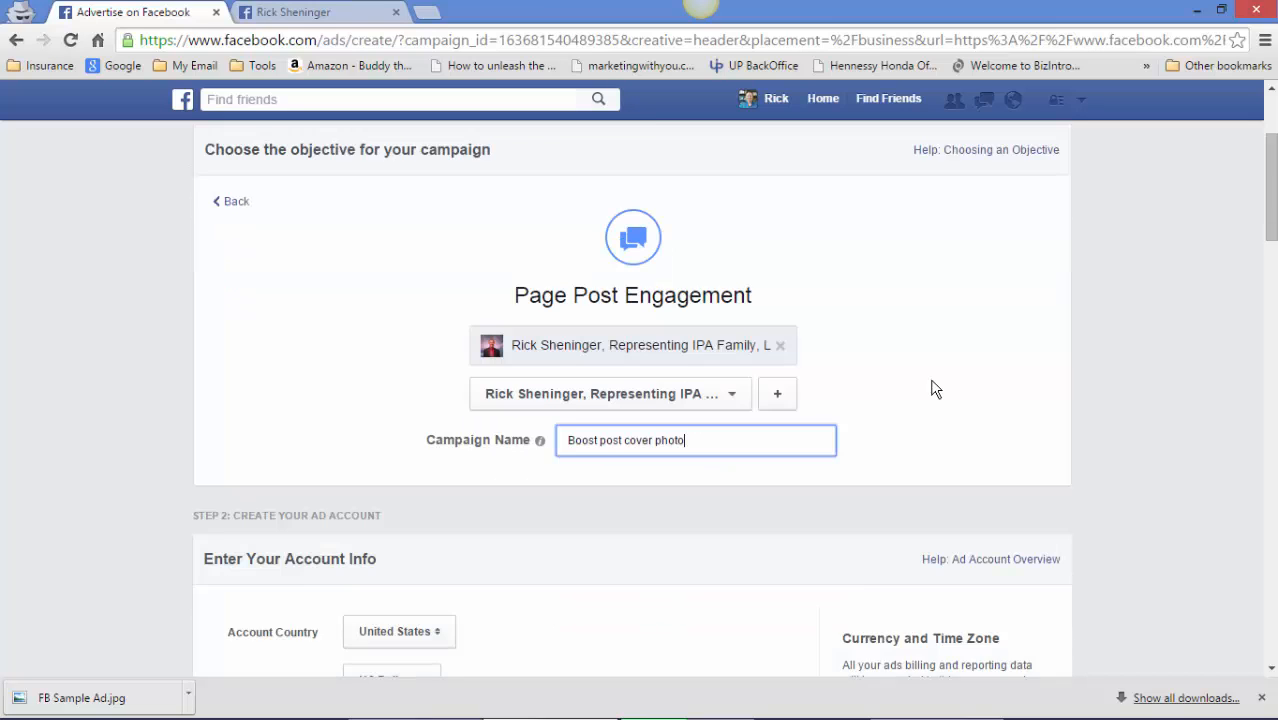
Examine the ad account's country, currency and time zone settings, including the advanced options with the ad account name.
scroll(926, 388, down, 2)
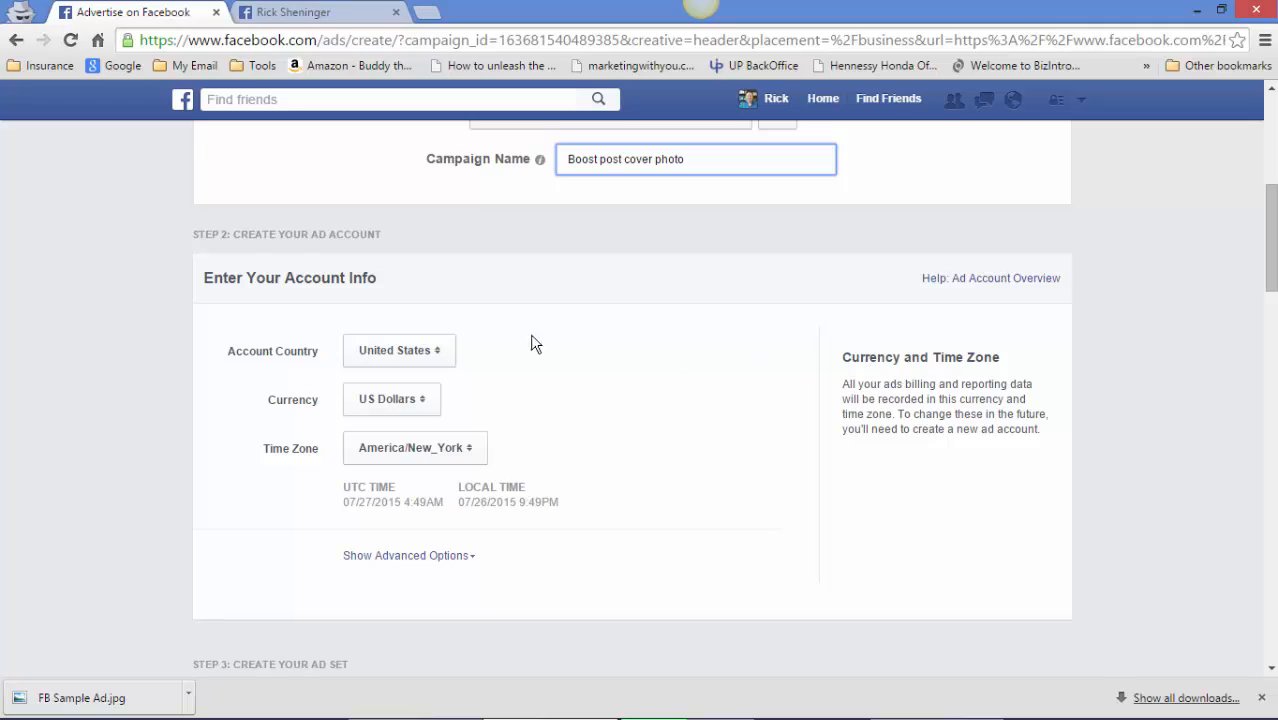
scroll(353, 526, down, 1)
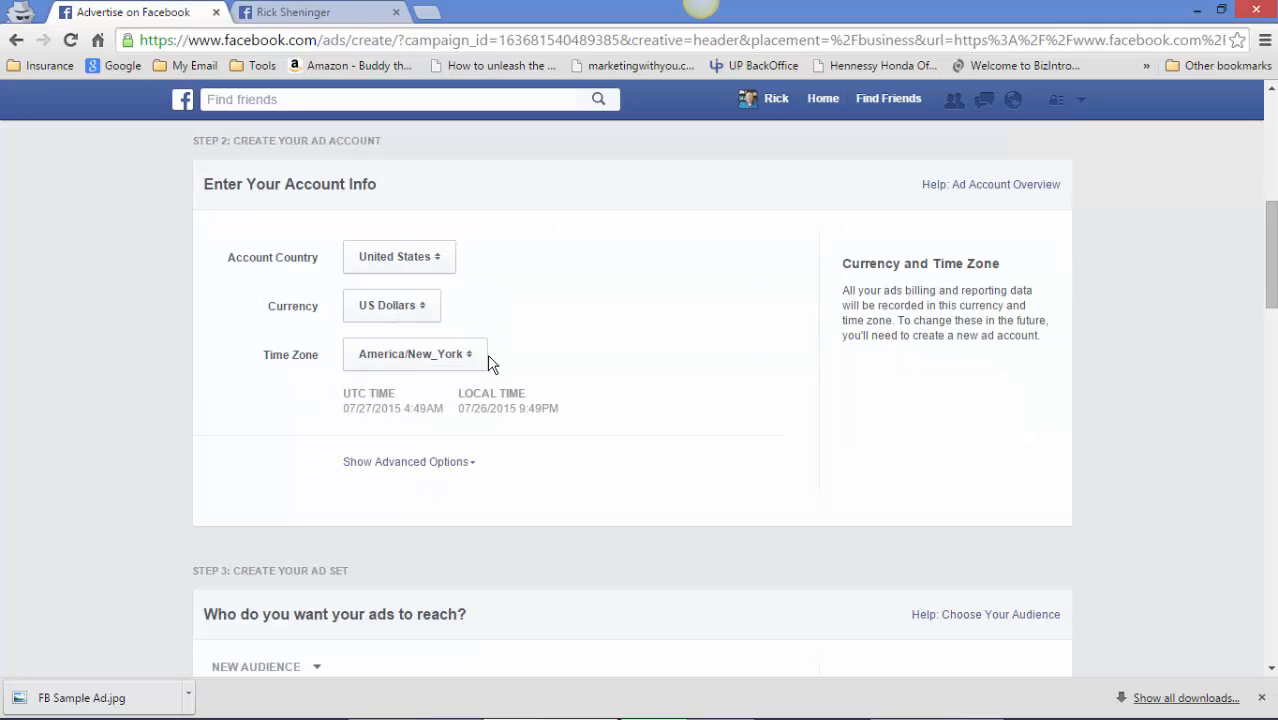
scroll(659, 310, down, 2)
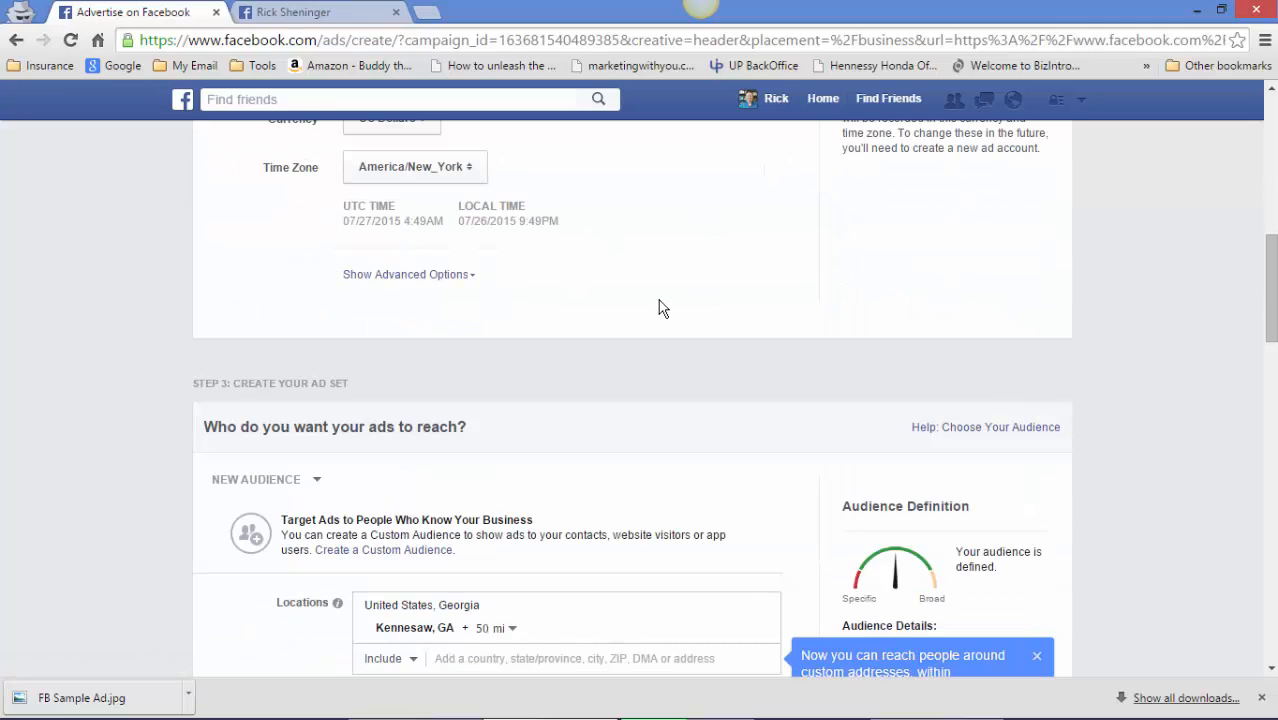
scroll(659, 308, up, 2)
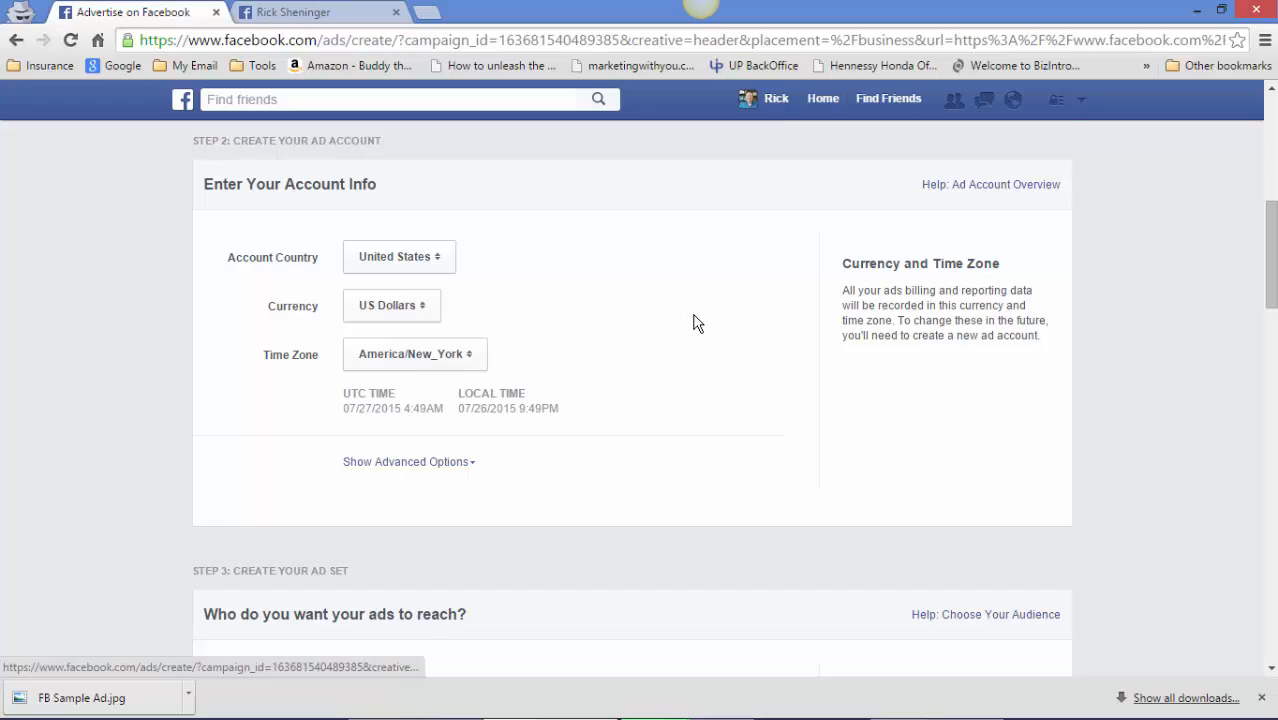
scroll(695, 330, down, 2)
click(440, 275)
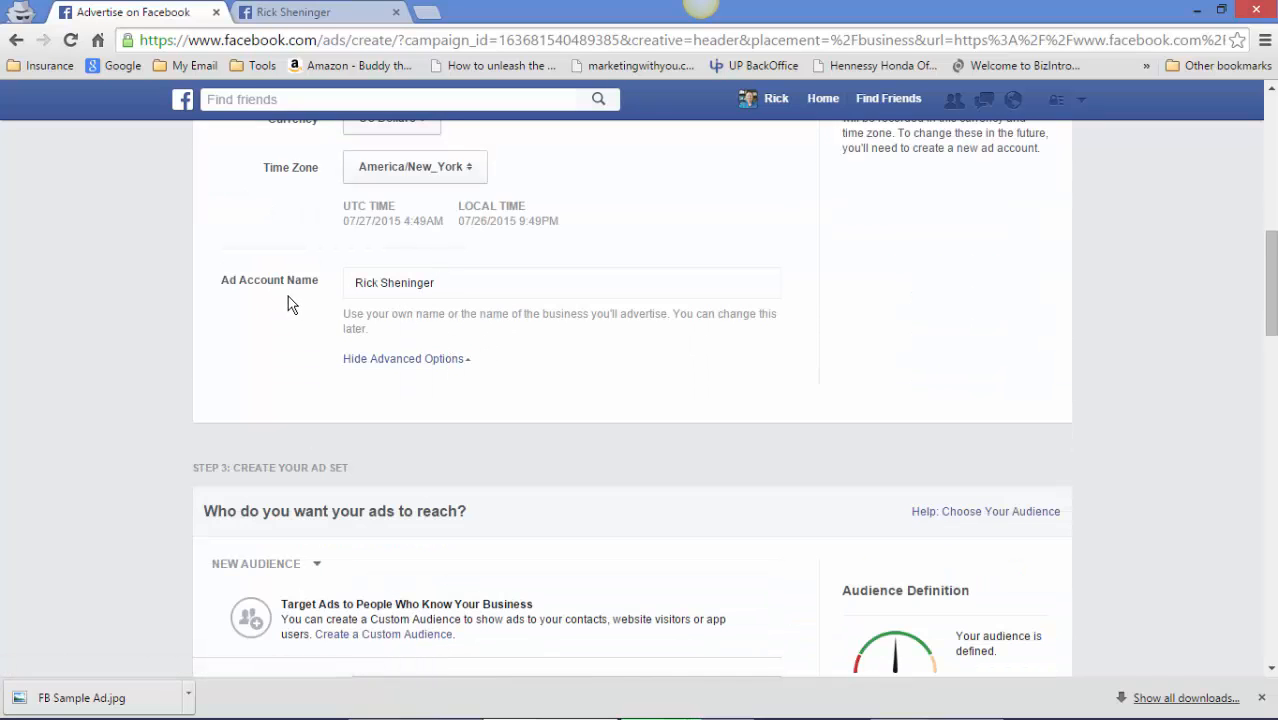
click(419, 360)
Set the radius around Kennesaw, GA to 25 mi in the audience locations.
scroll(600, 380, down, 2)
scroll(583, 378, down, 1)
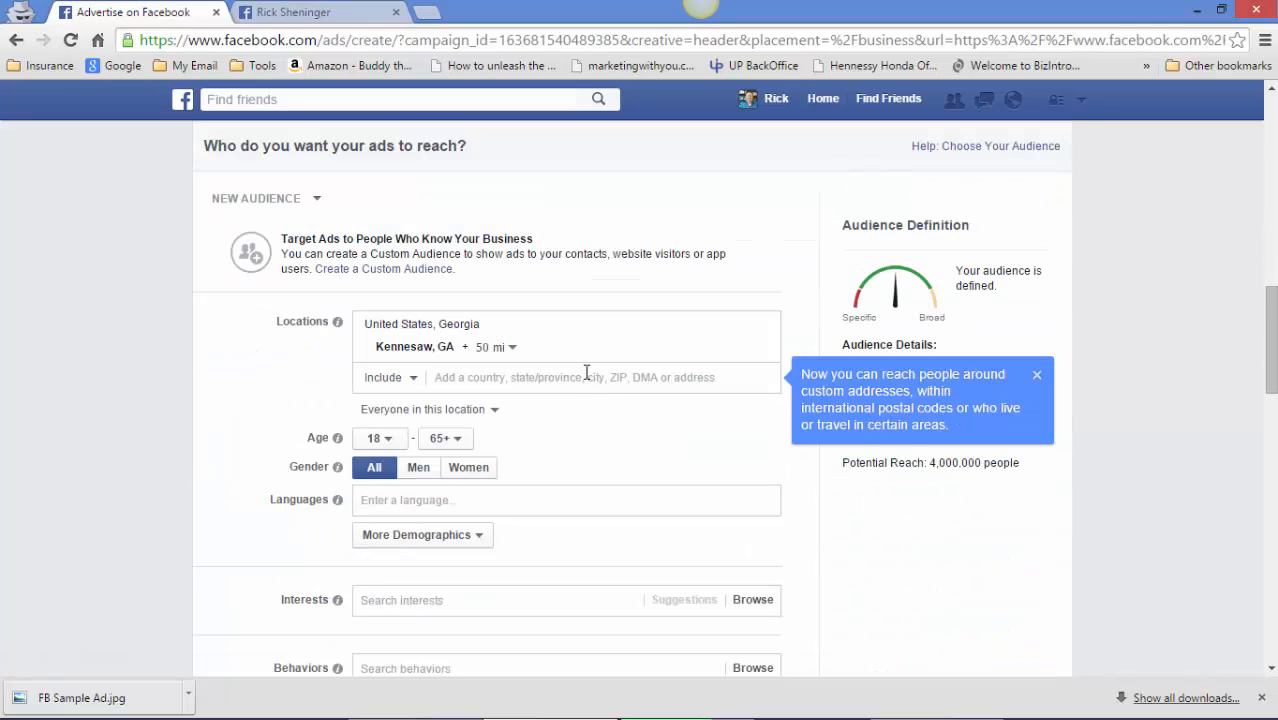
scroll(584, 366, down, 2)
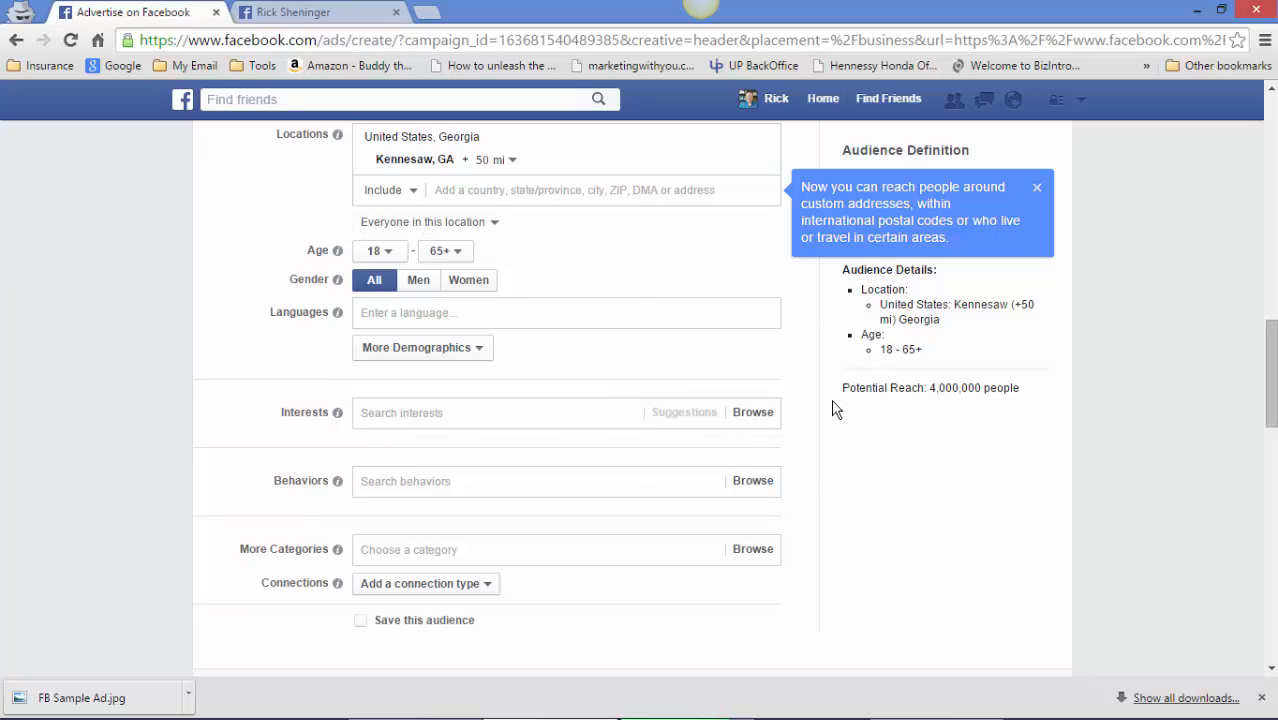
scroll(694, 288, down, 2)
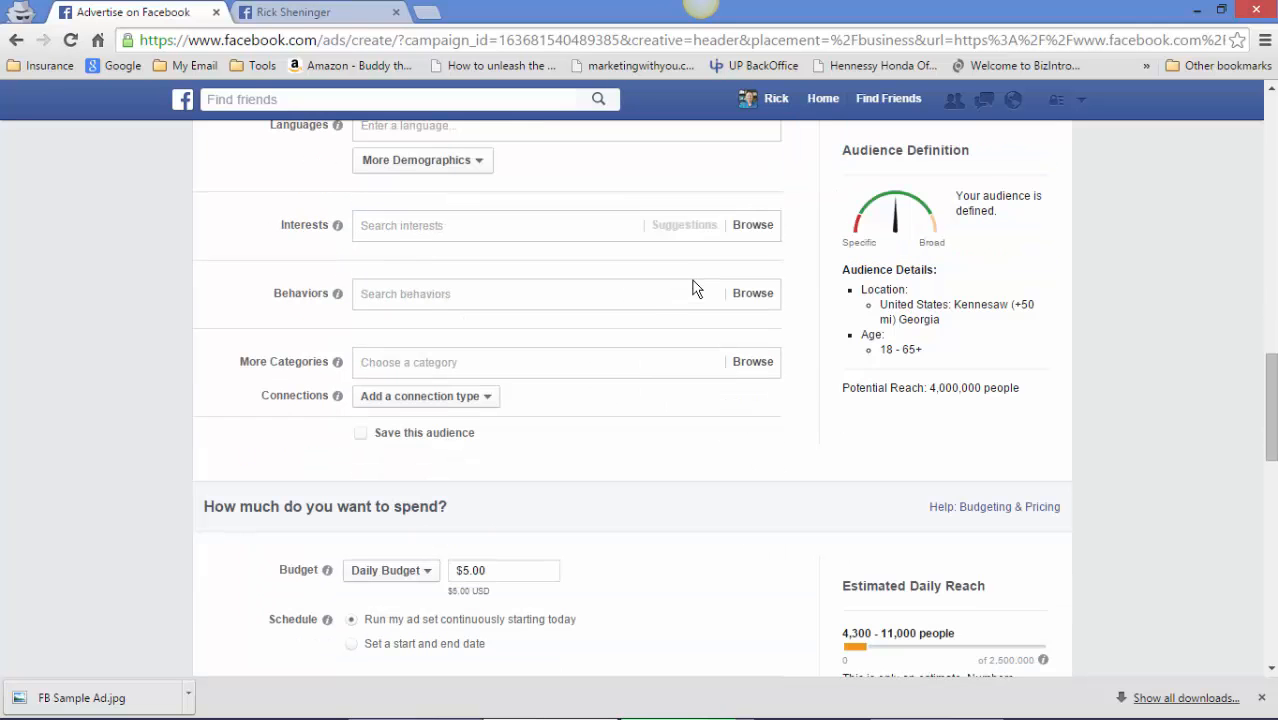
scroll(588, 300, up, 3)
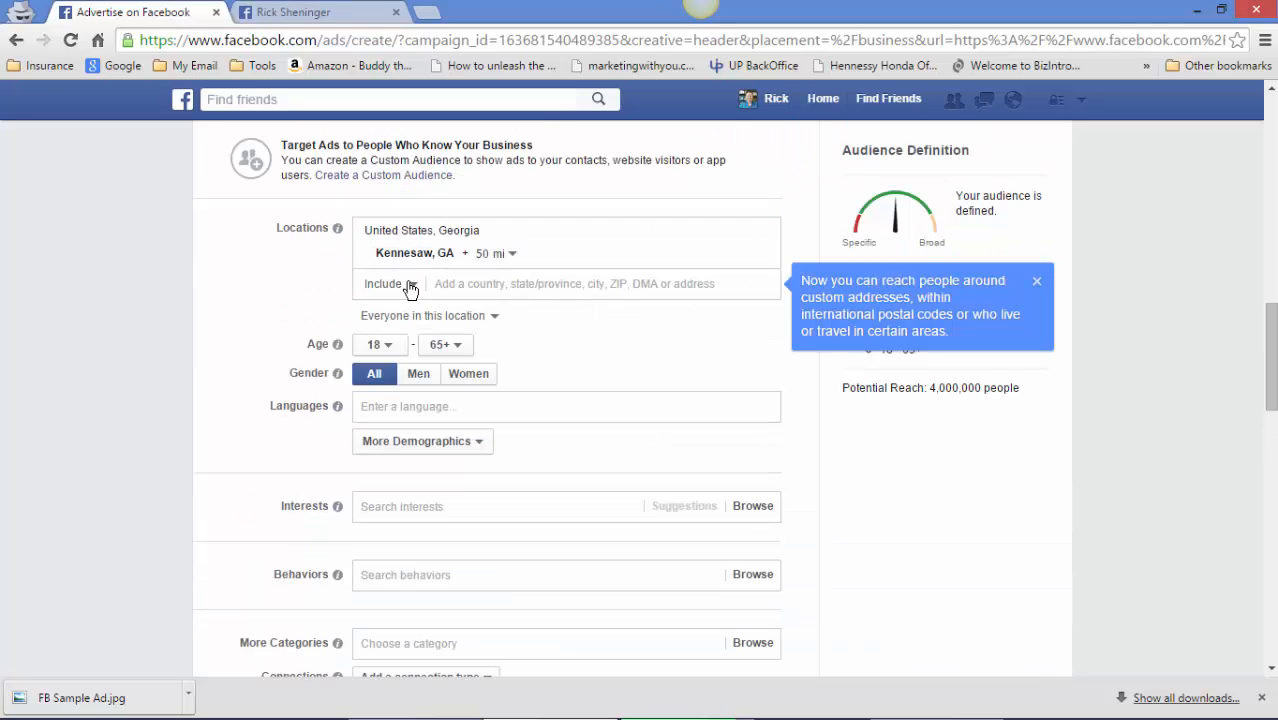
click(491, 253)
click(490, 301)
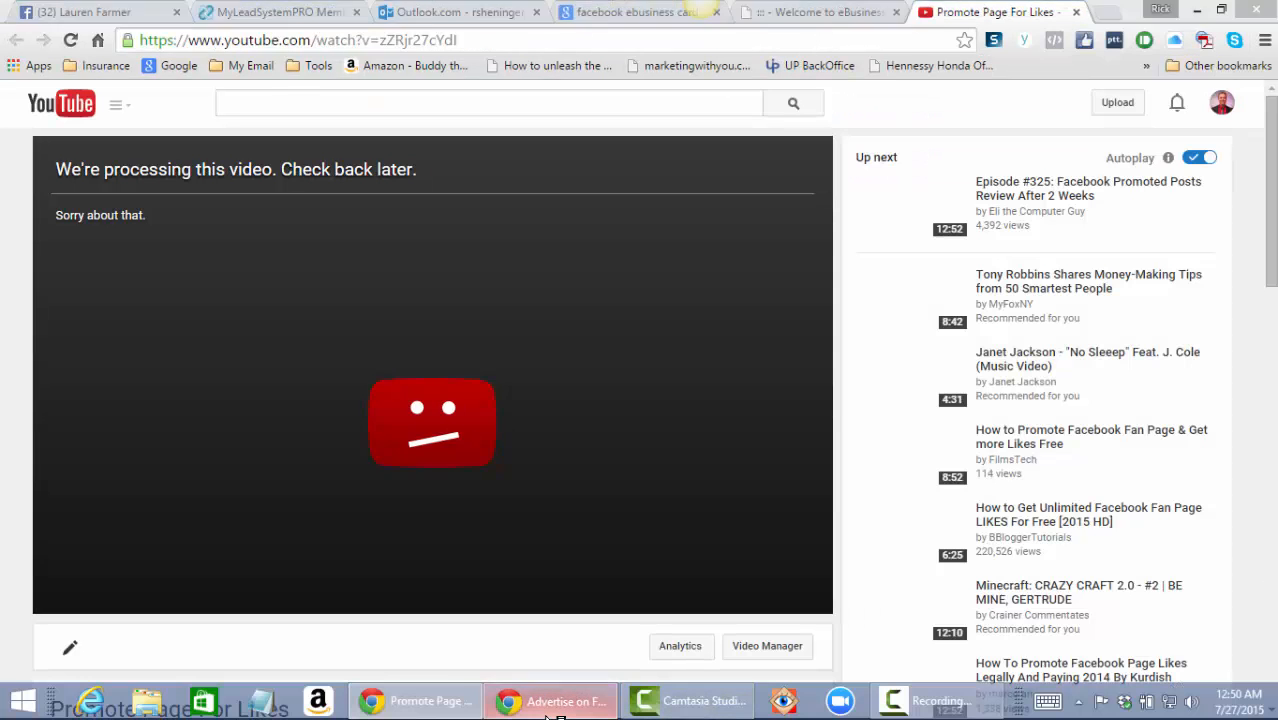
click(557, 705)
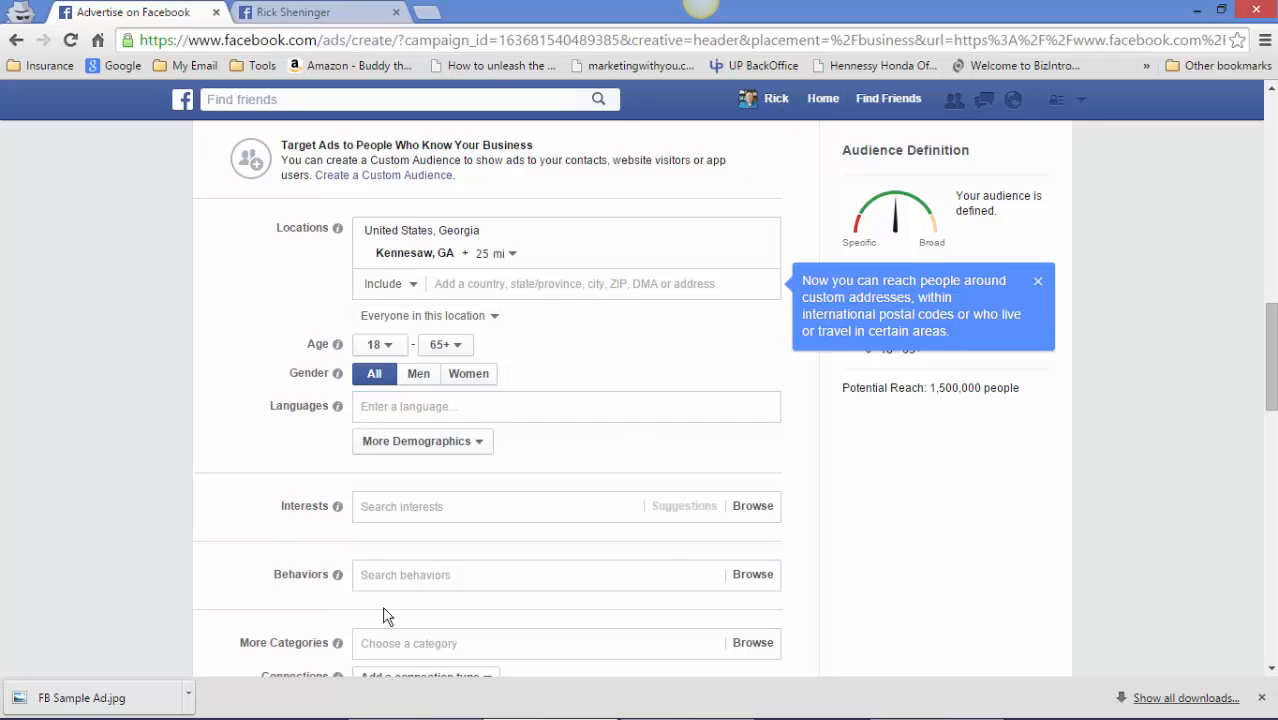
Add English (US) as the audience language and dismiss the tip about custom addresses.
click(381, 410)
text(en)
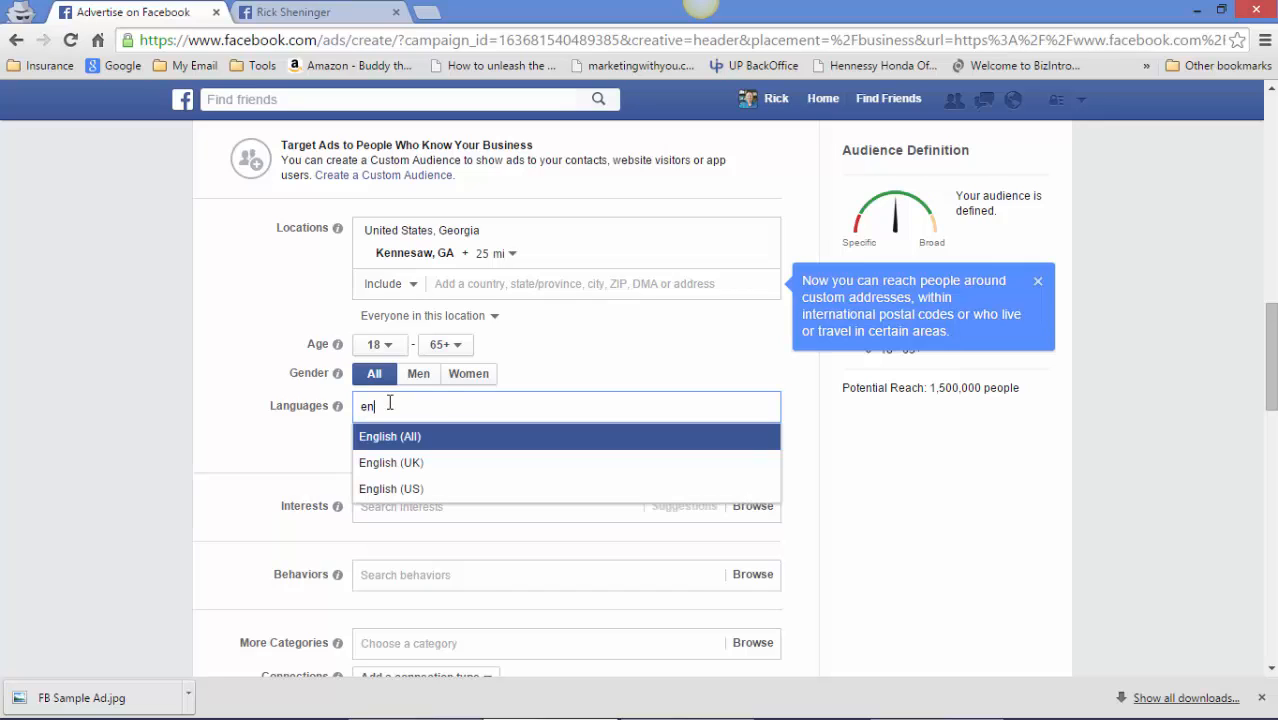
click(418, 489)
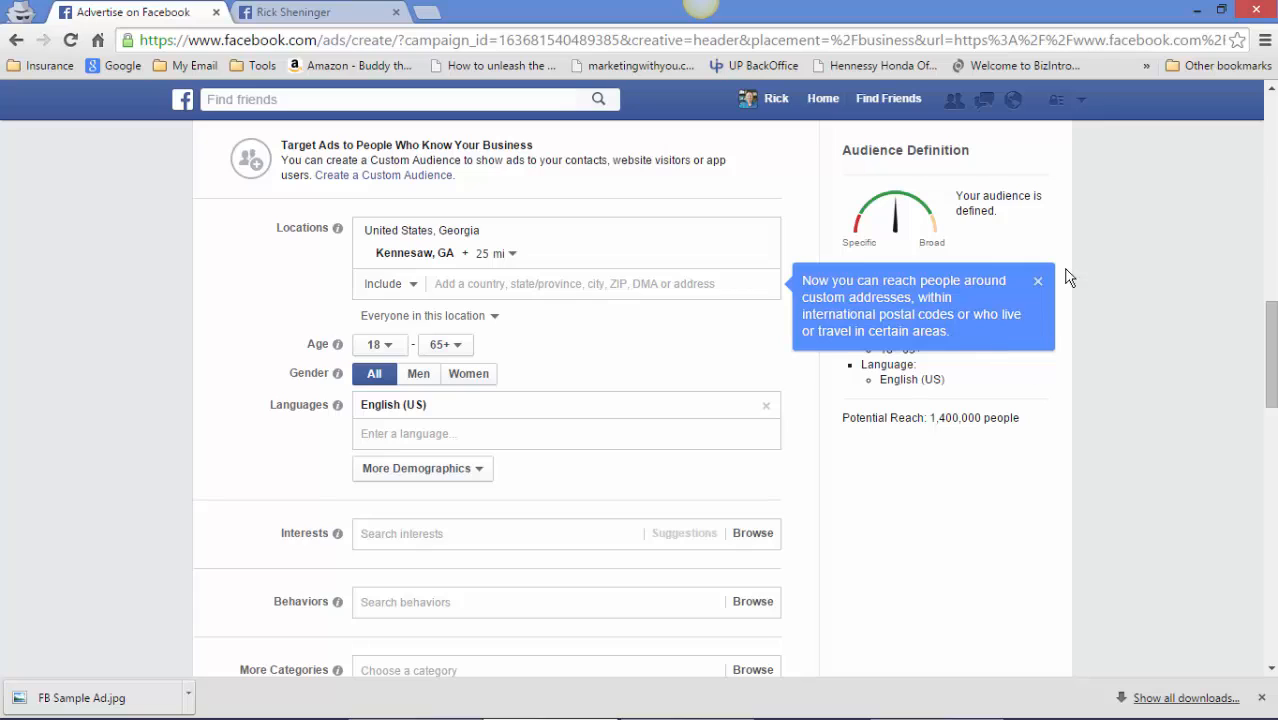
click(1036, 283)
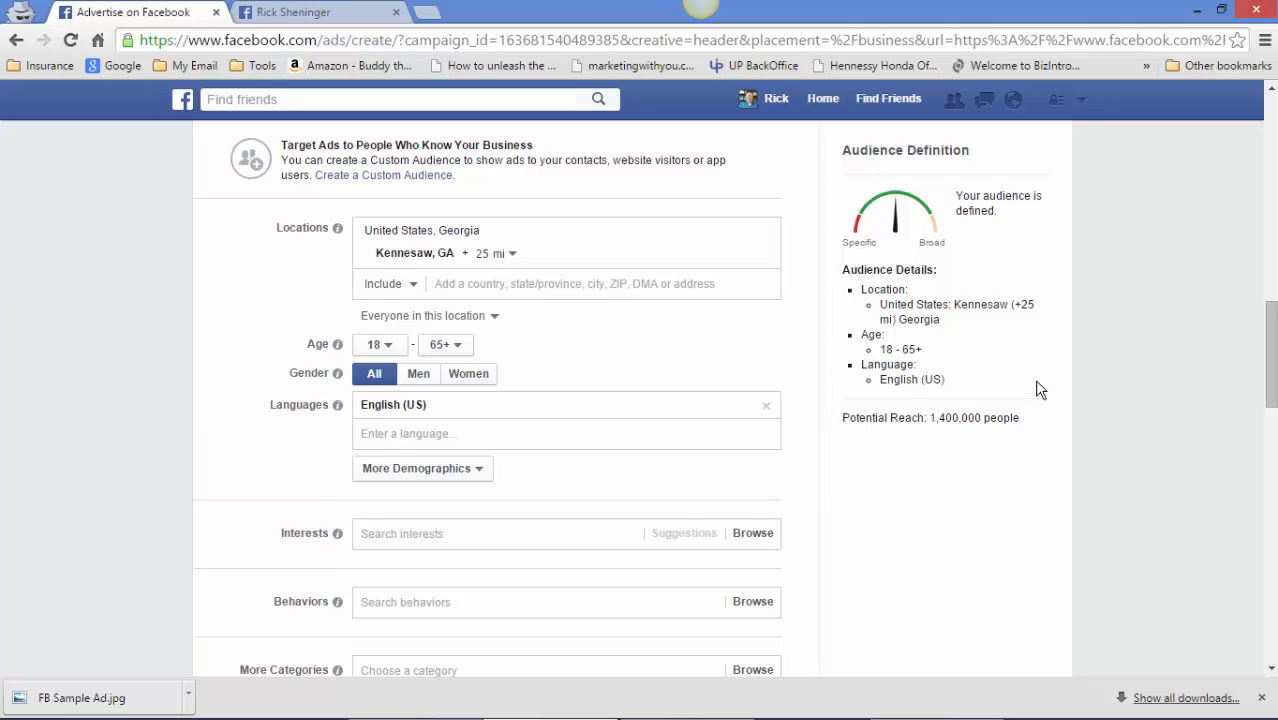
Set the audience's minimum age to 35.
click(397, 348)
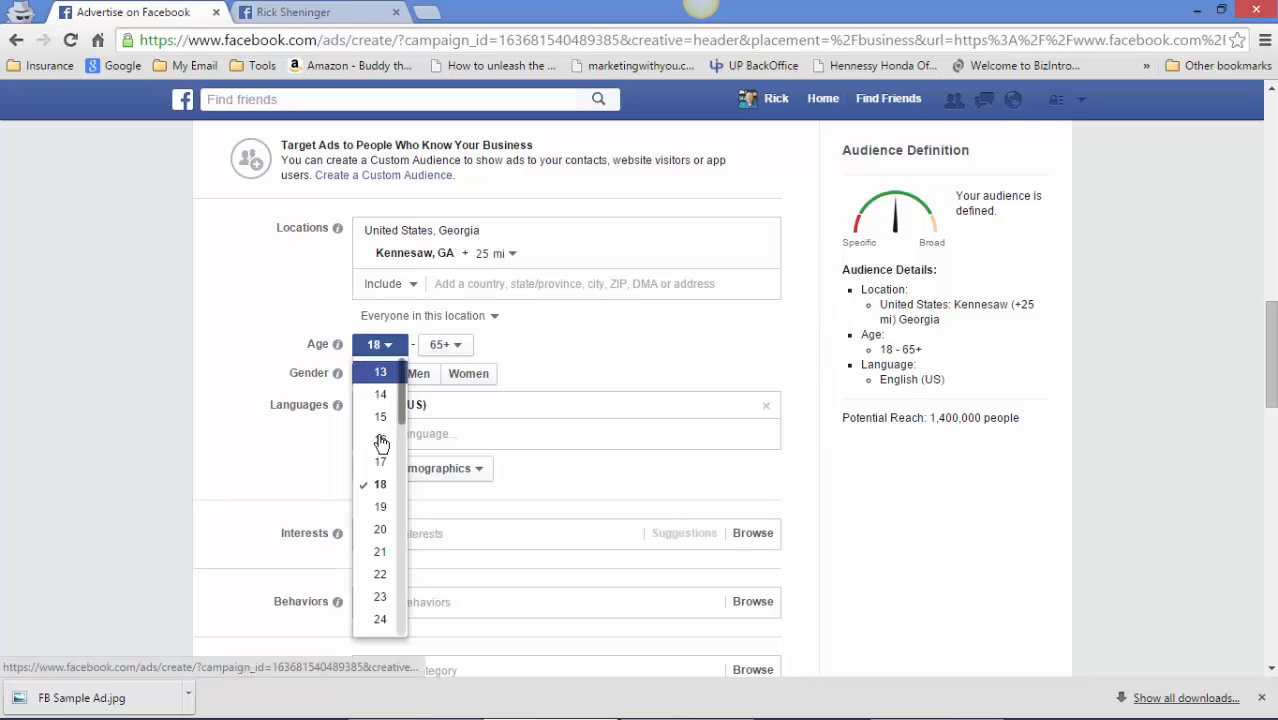
scroll(380, 445, down, 3)
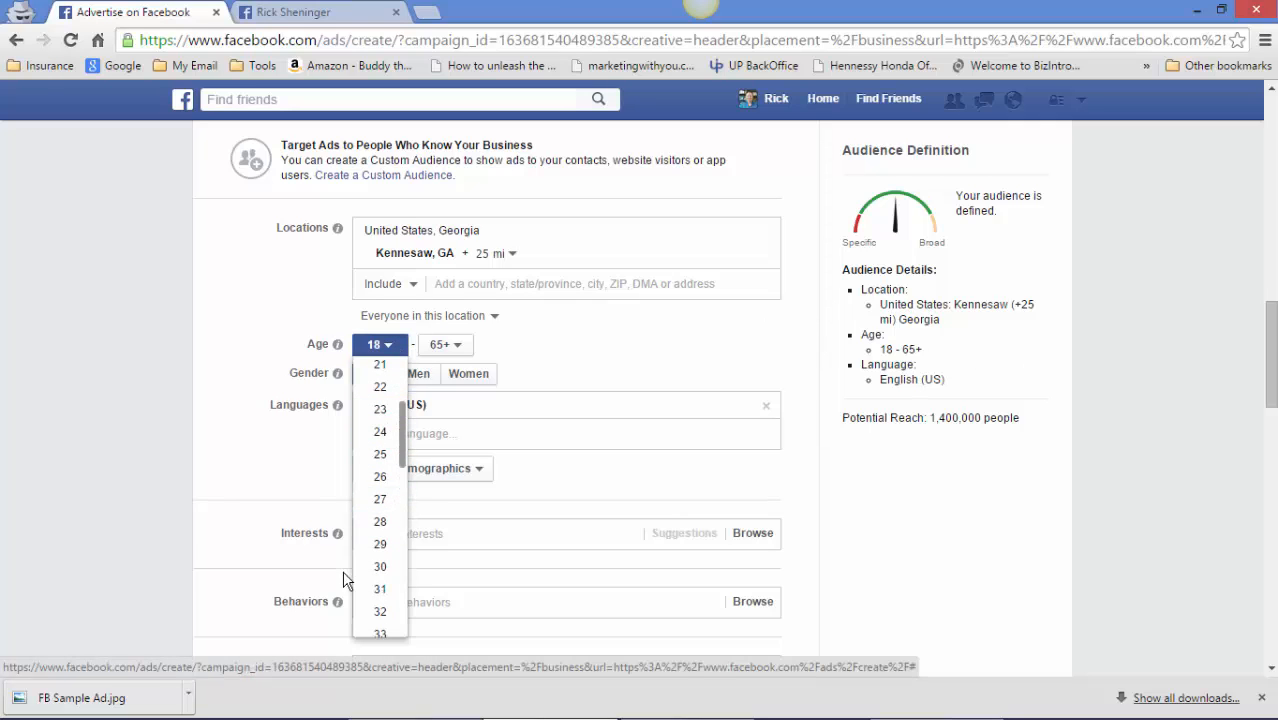
scroll(350, 560, down, 2)
scroll(385, 420, down, 3)
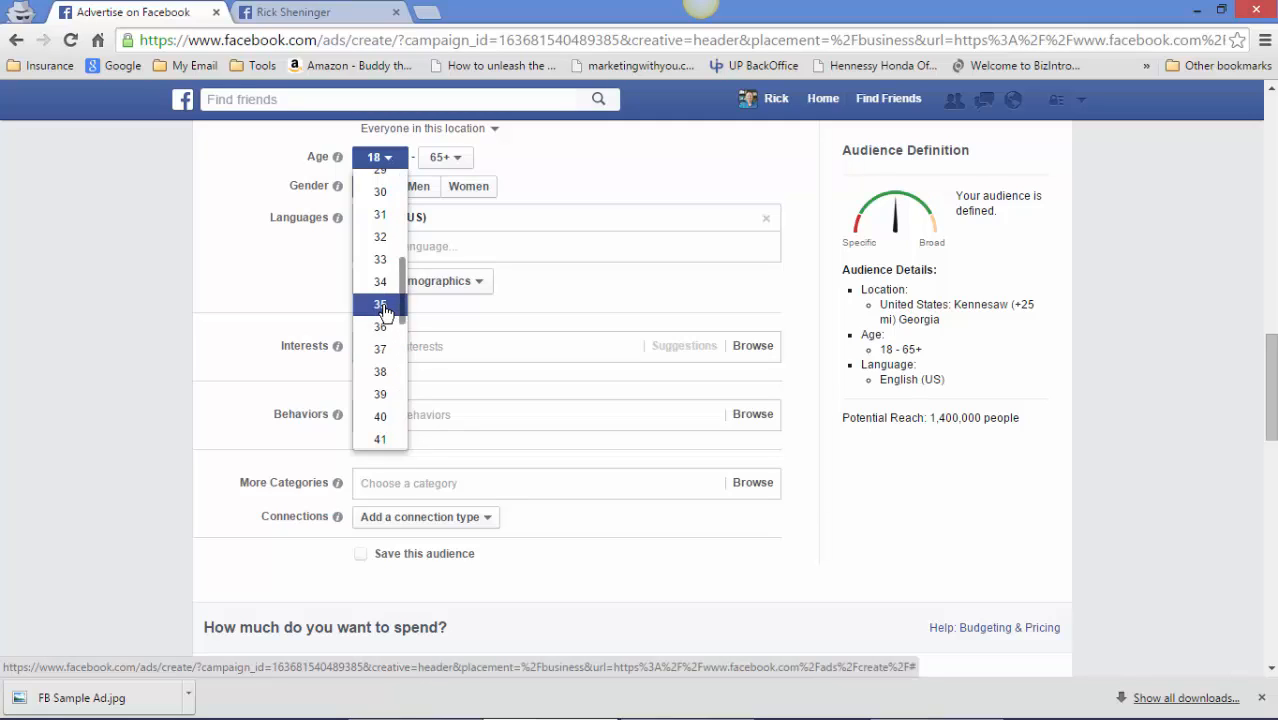
click(382, 305)
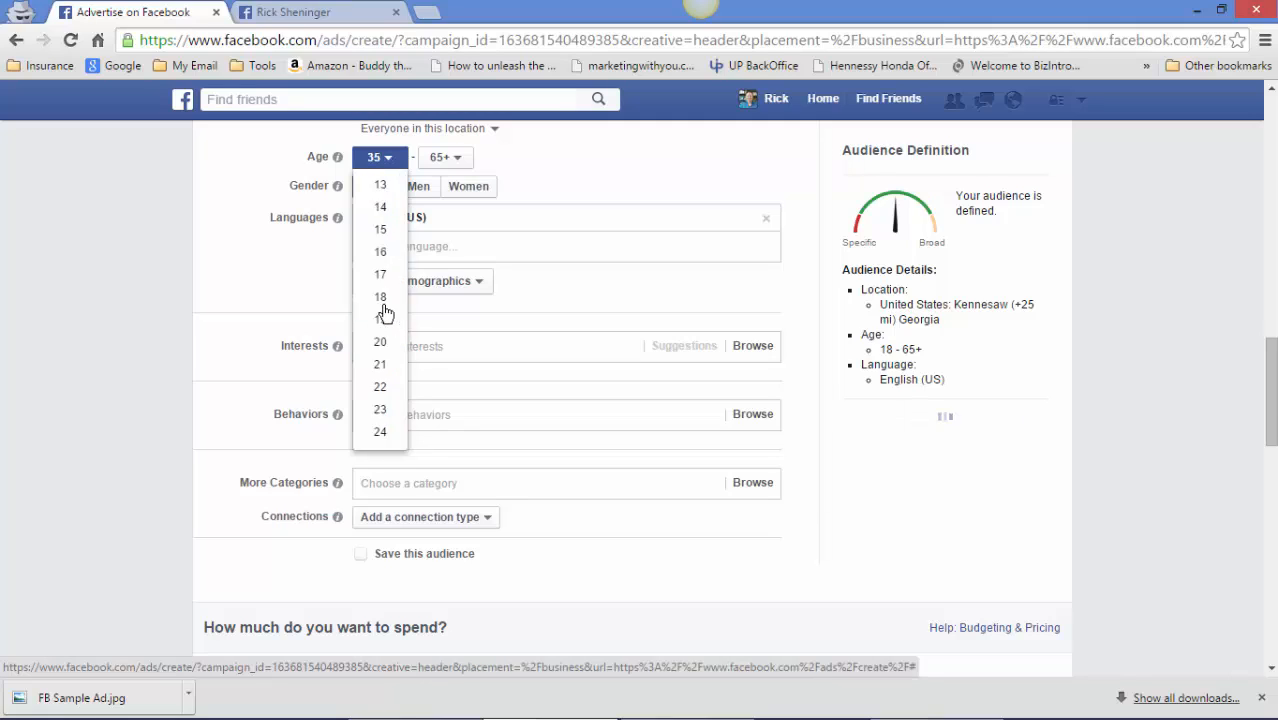
Set the audience's maximum age to 64.
scroll(398, 308, up, 2)
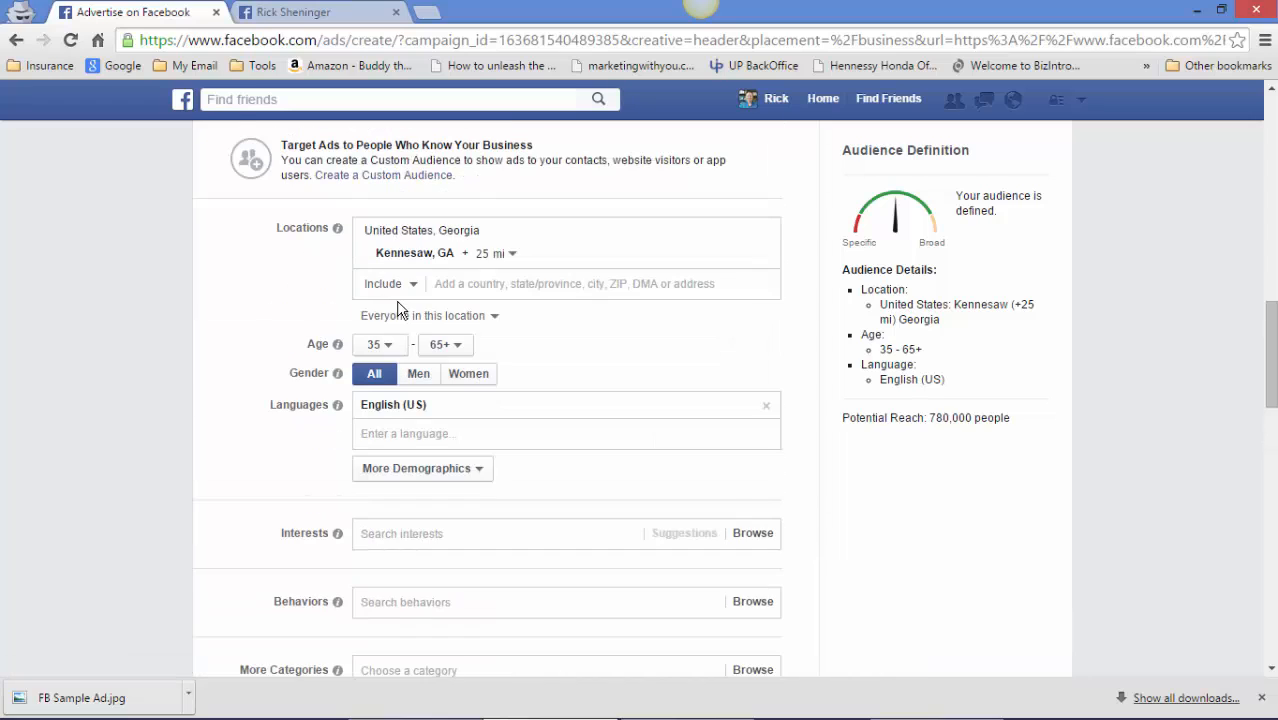
click(440, 346)
scroll(432, 440, down, 3)
scroll(423, 495, down, 6)
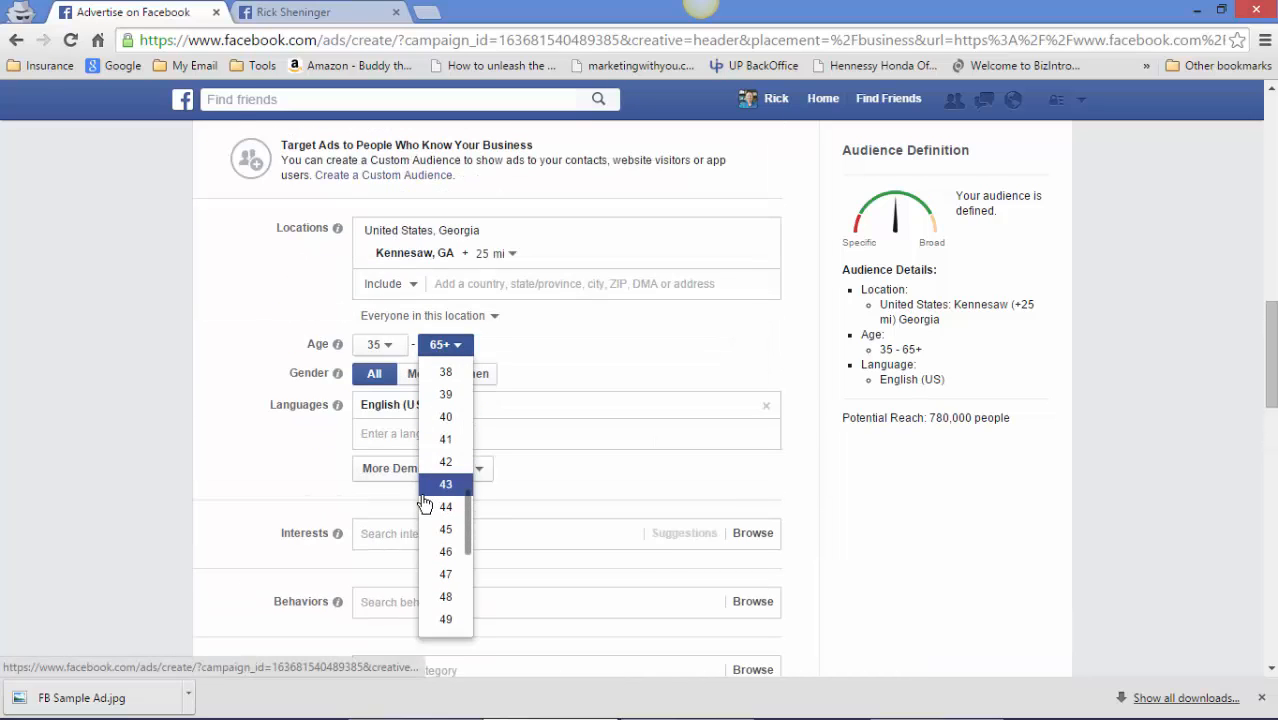
scroll(426, 500, up, 2)
scroll(426, 505, down, 3)
scroll(426, 505, down, 4)
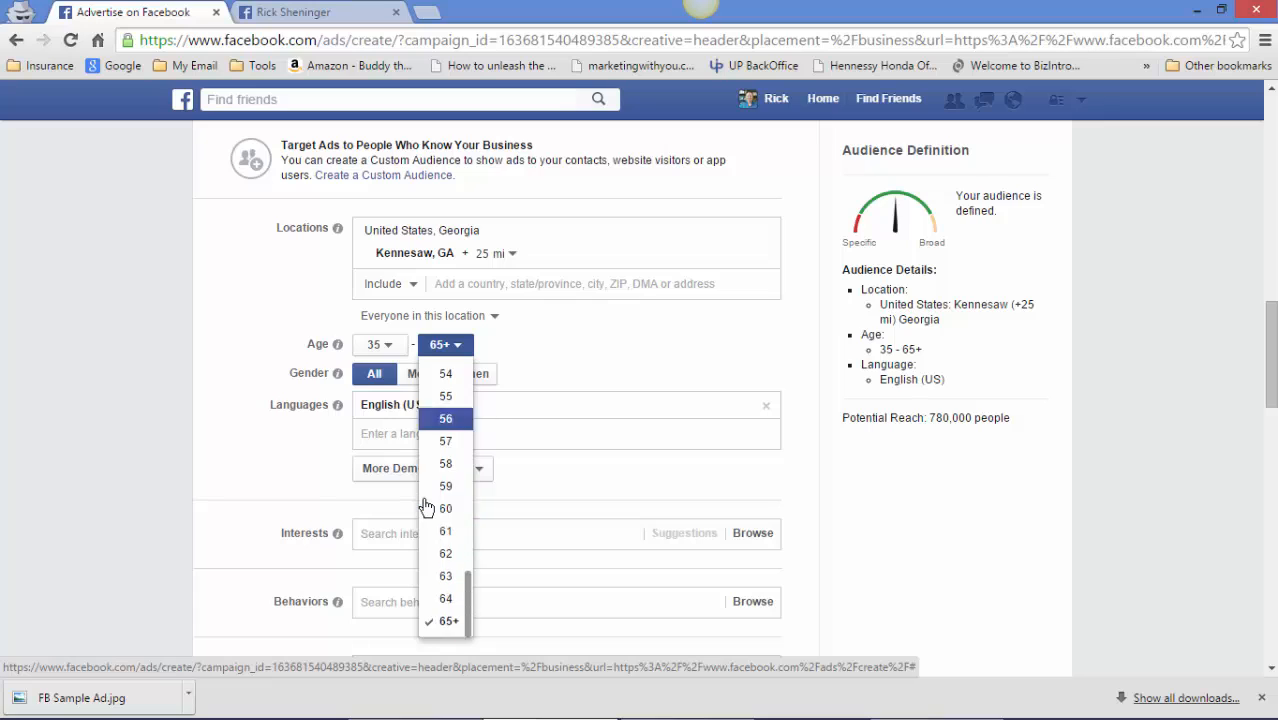
scroll(428, 508, up, 1)
scroll(428, 508, down, 1)
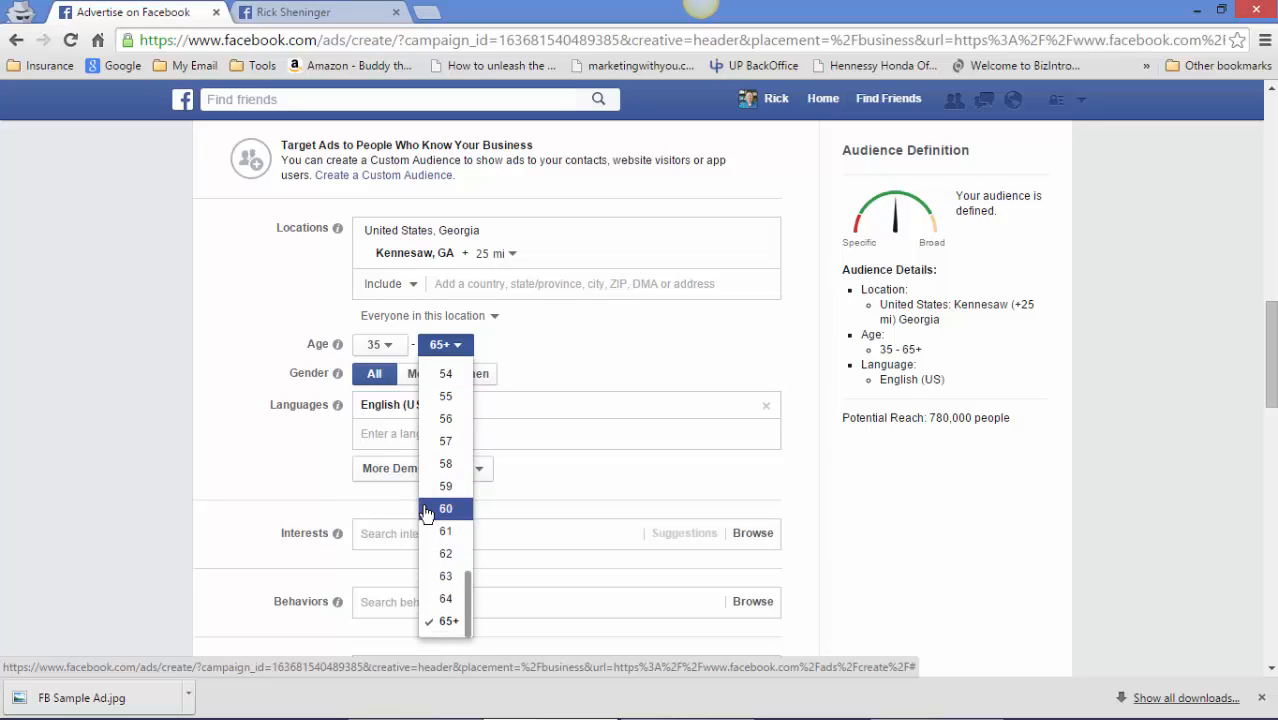
click(443, 598)
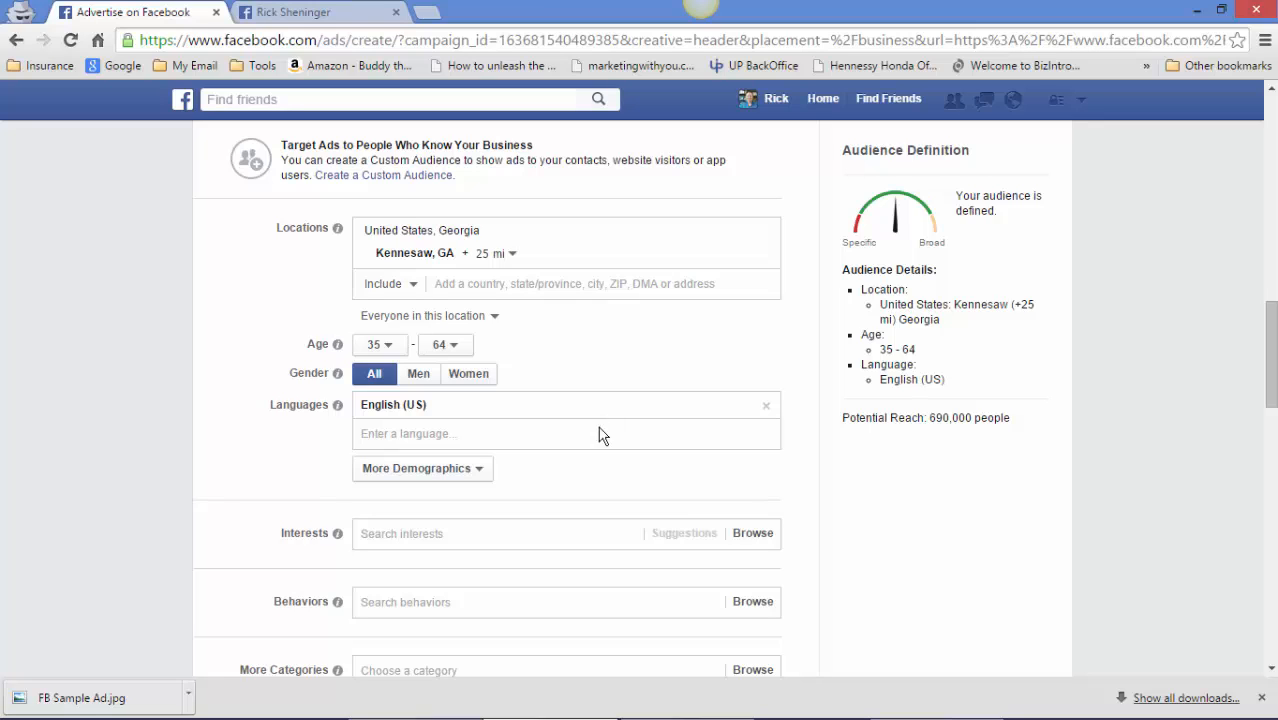
Examine the additional demographic categories, such as work, education and relationship, without selecting any.
click(416, 470)
scroll(560, 435, down, 2)
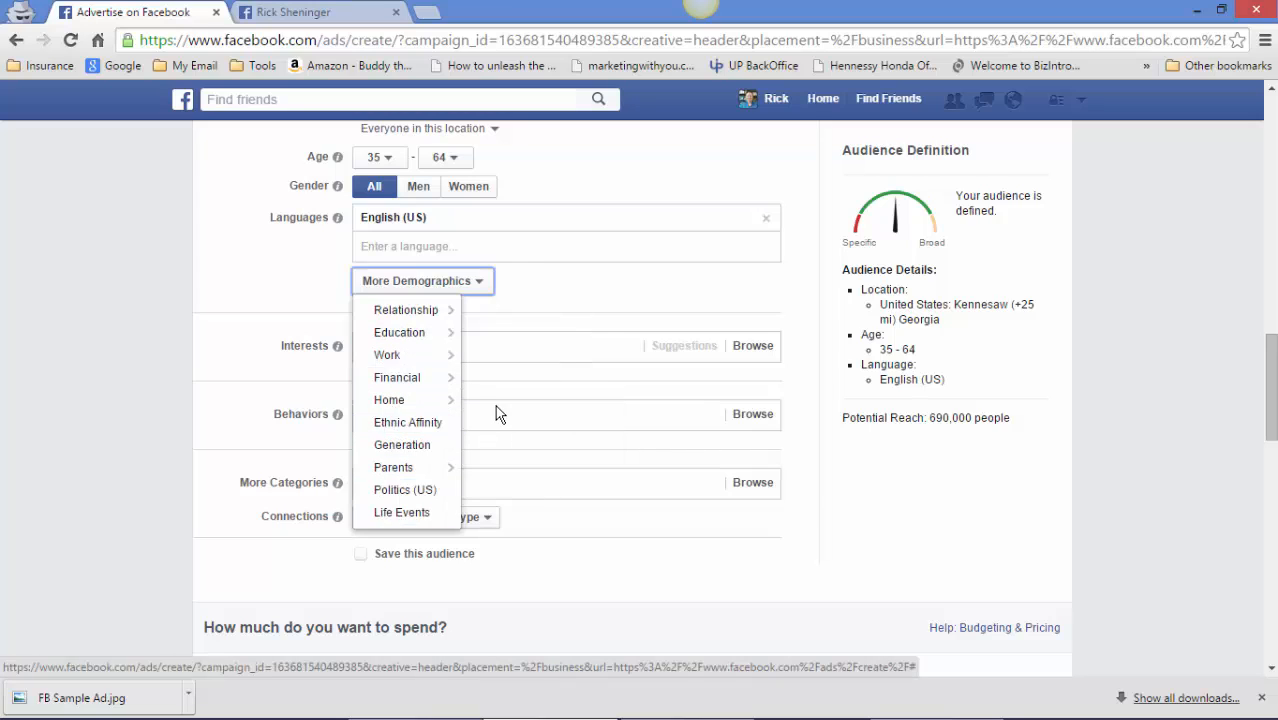
mouse_move(430, 400)
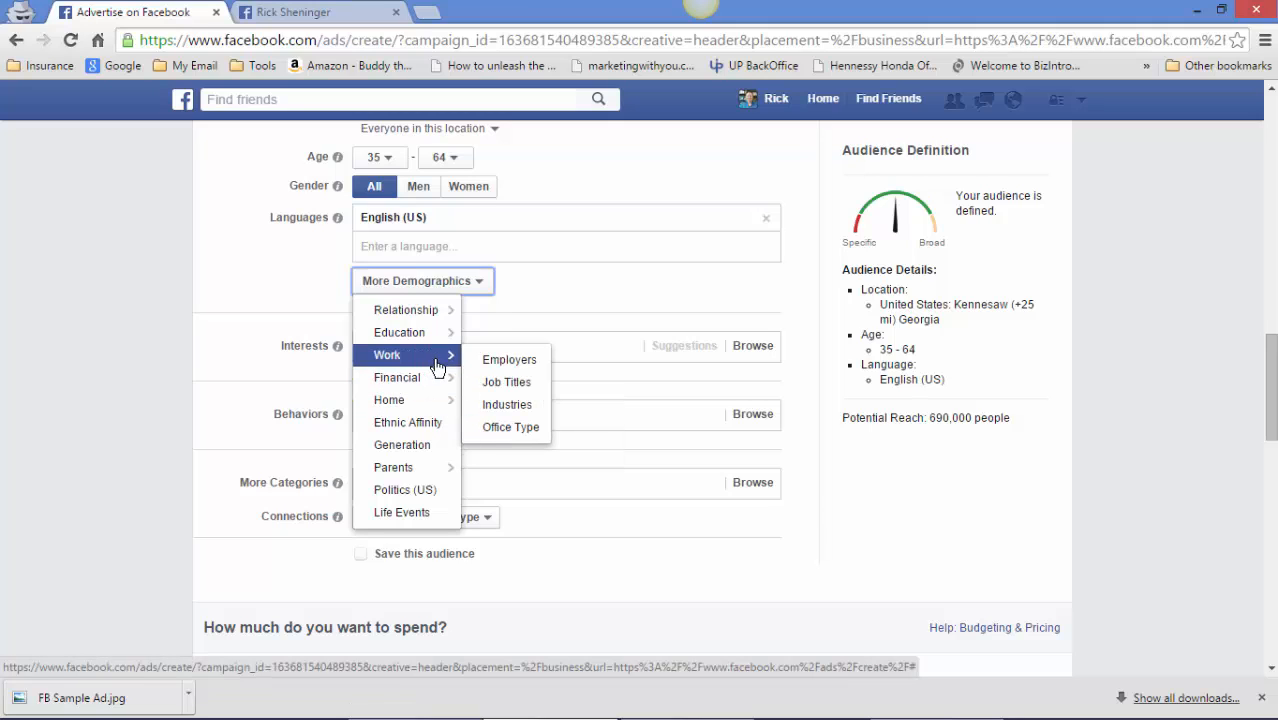
mouse_move(447, 341)
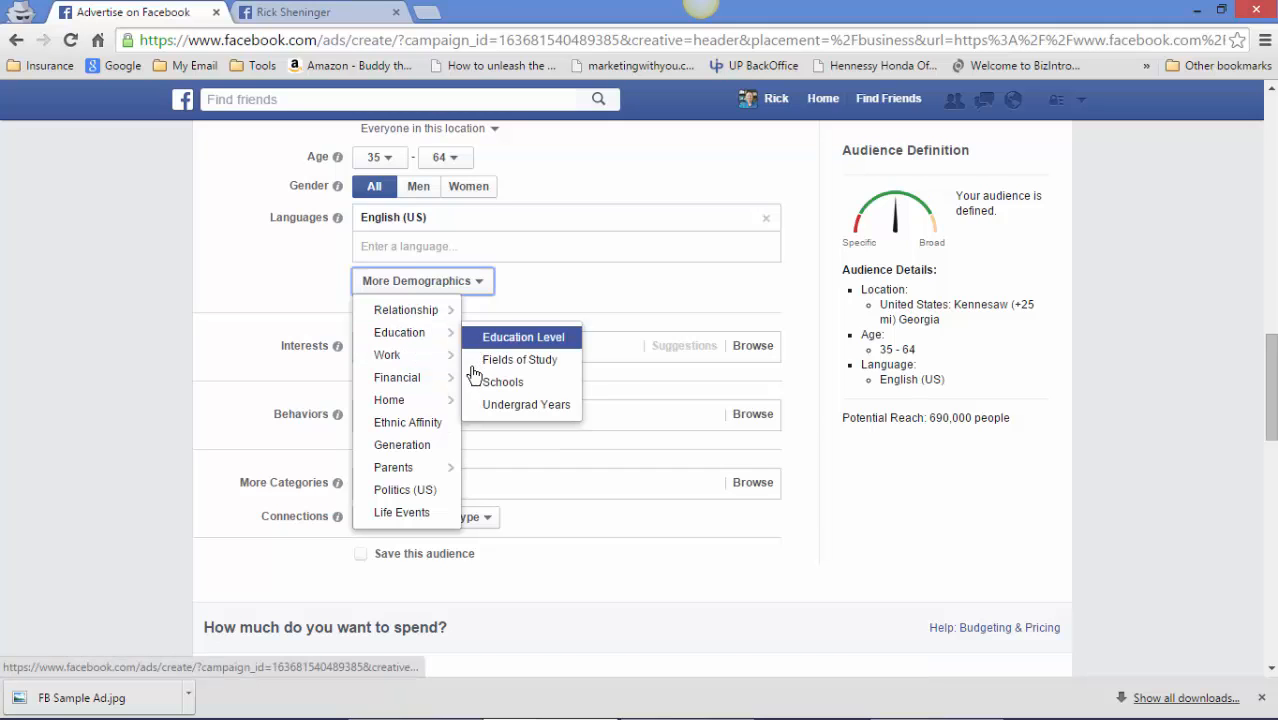
mouse_move(440, 311)
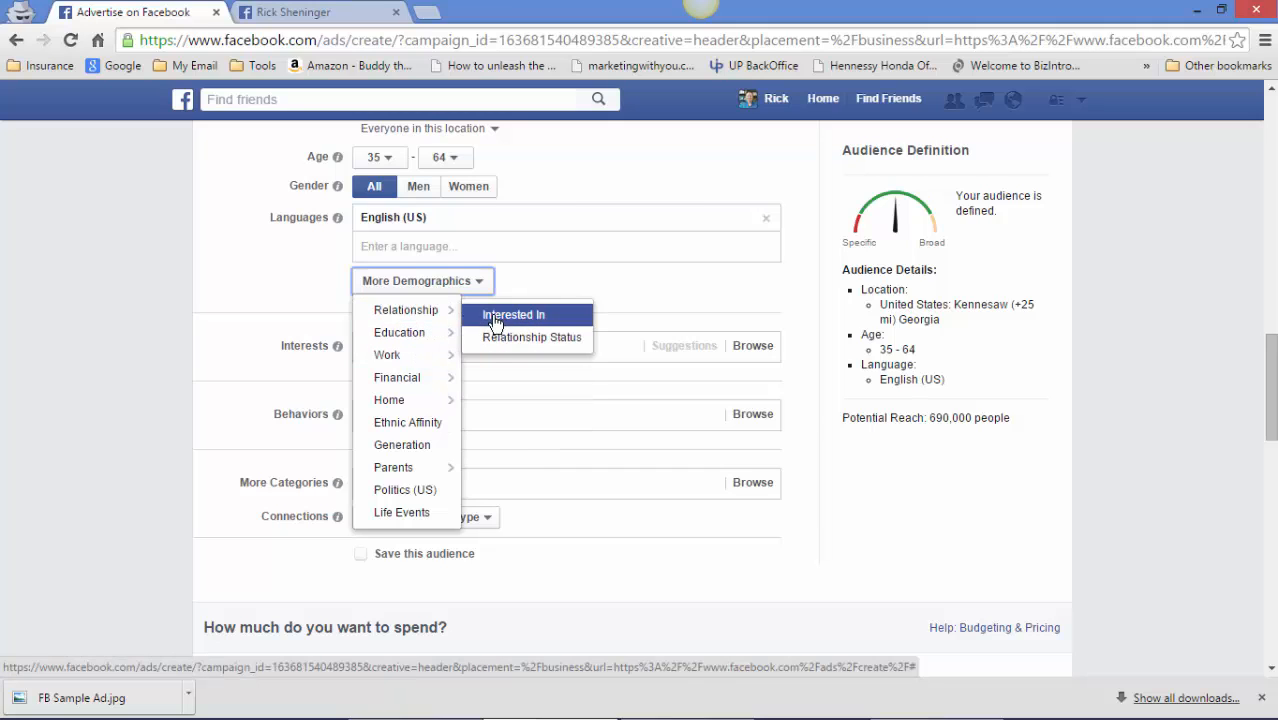
mouse_move(399, 467)
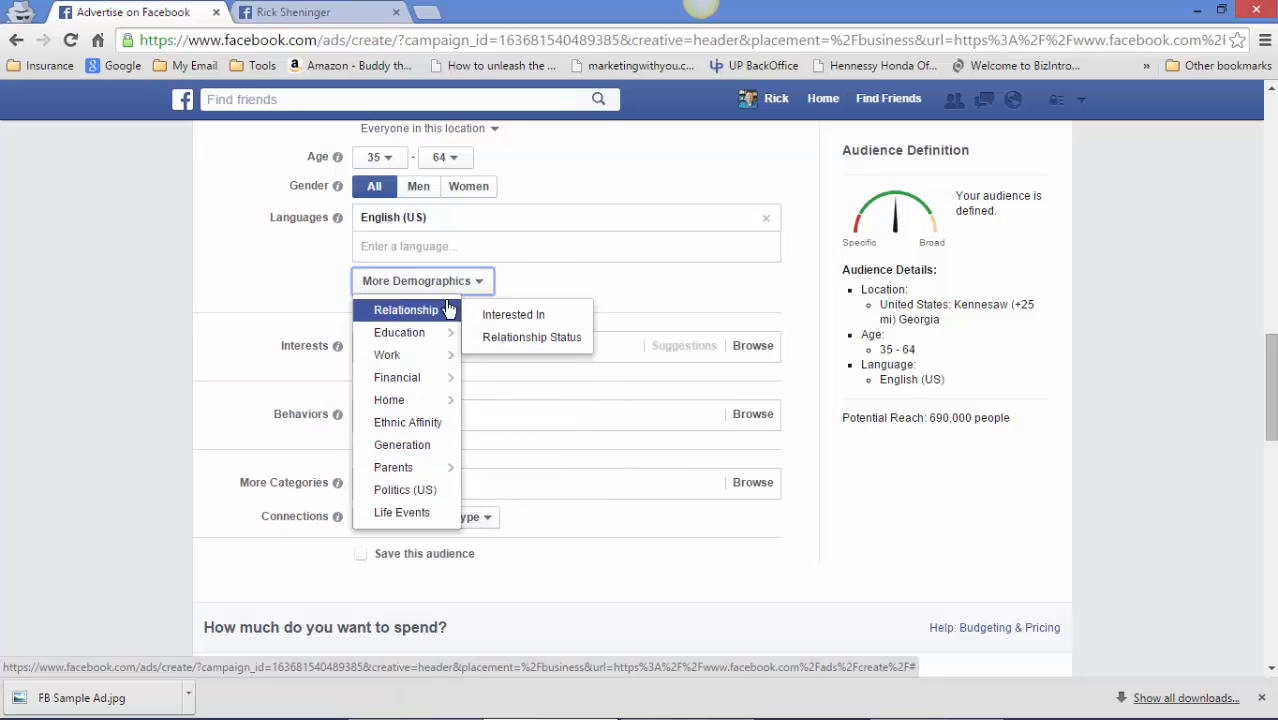
click(295, 290)
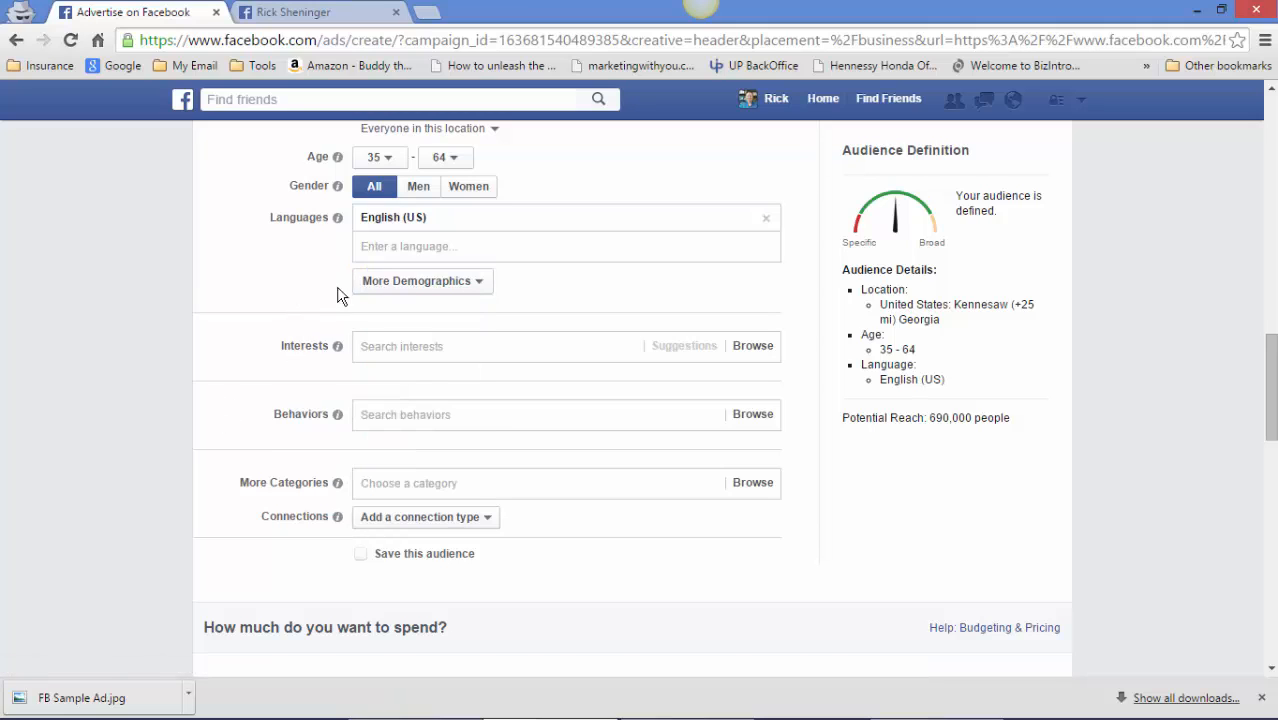
Add "Health insurance" to the audience's interests.
click(445, 347)
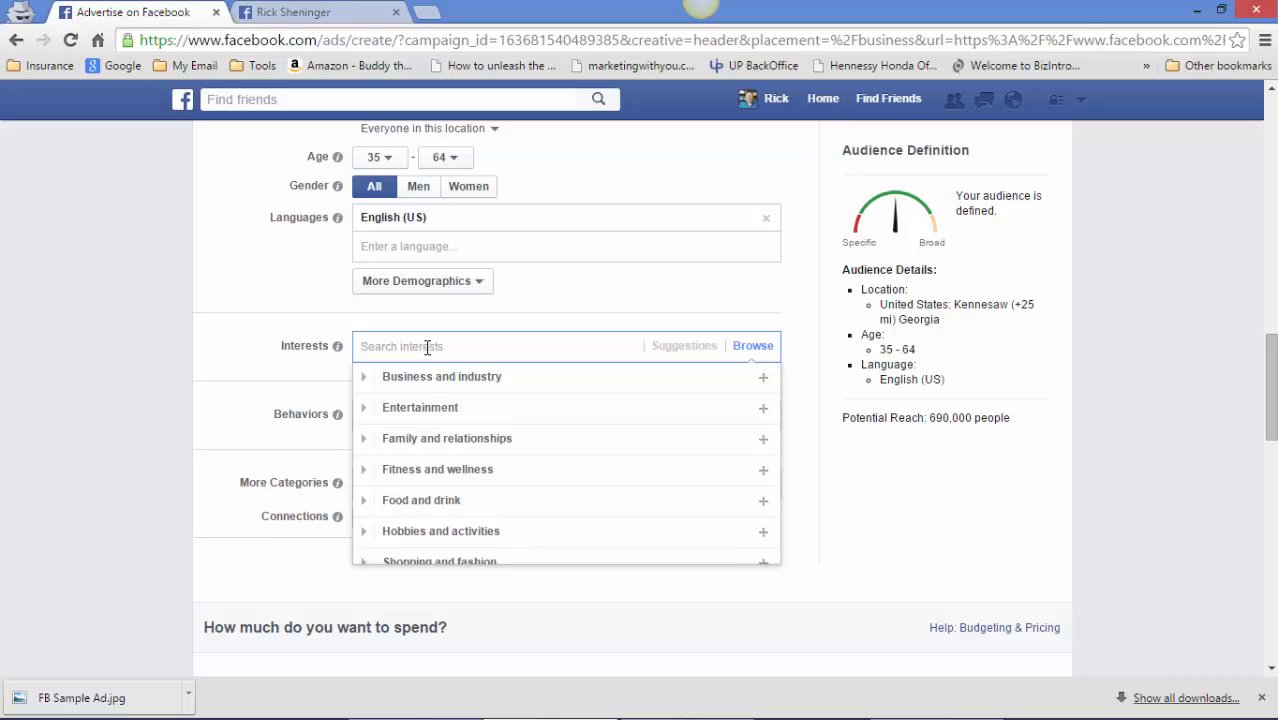
text(health )
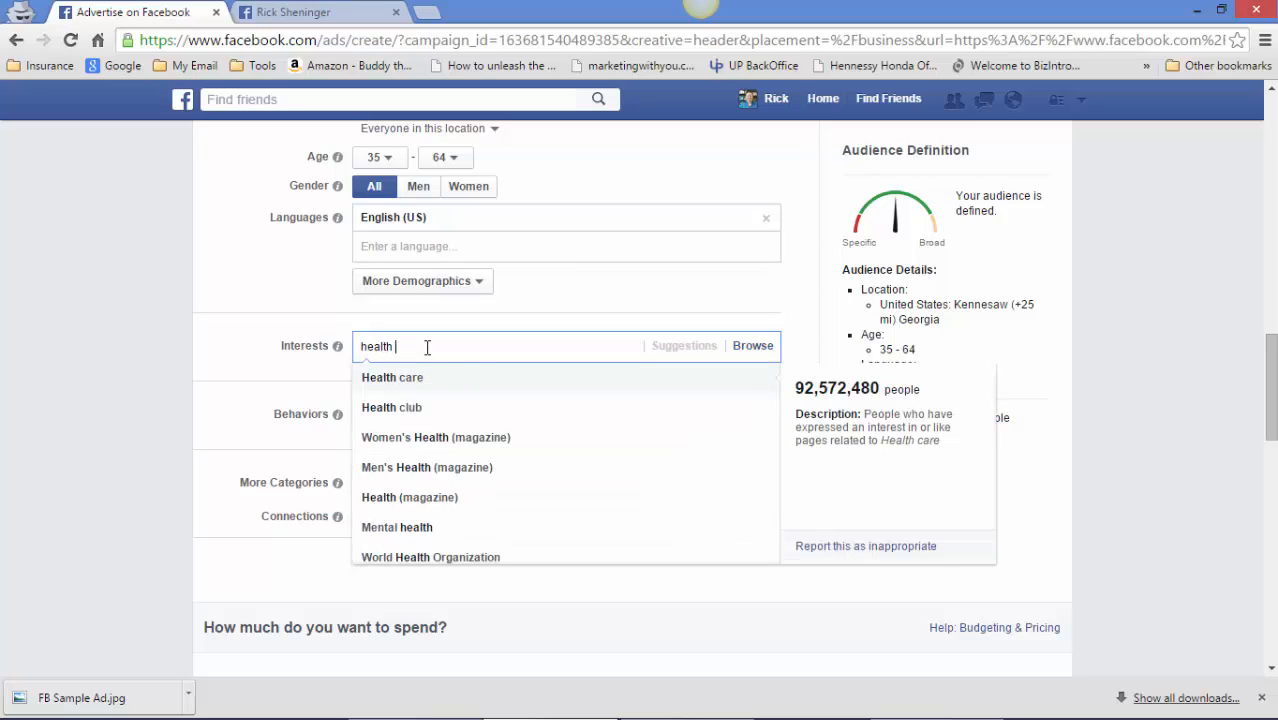
text(insu)
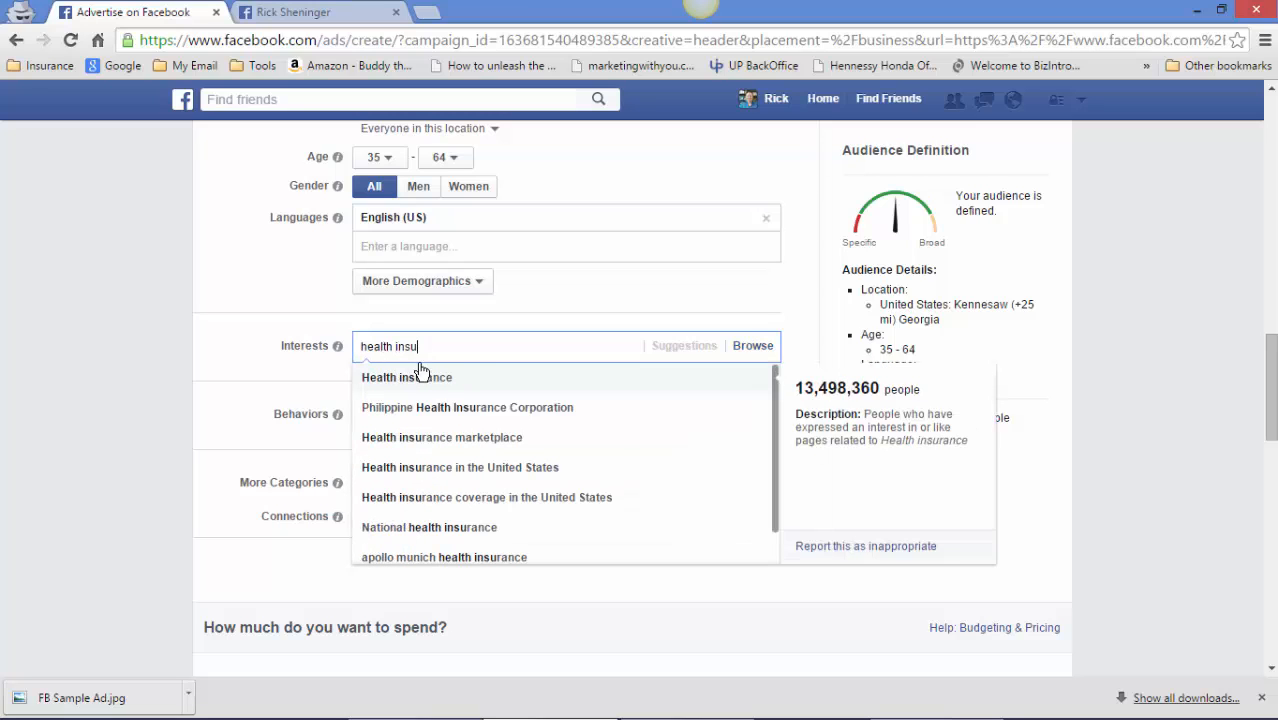
click(426, 379)
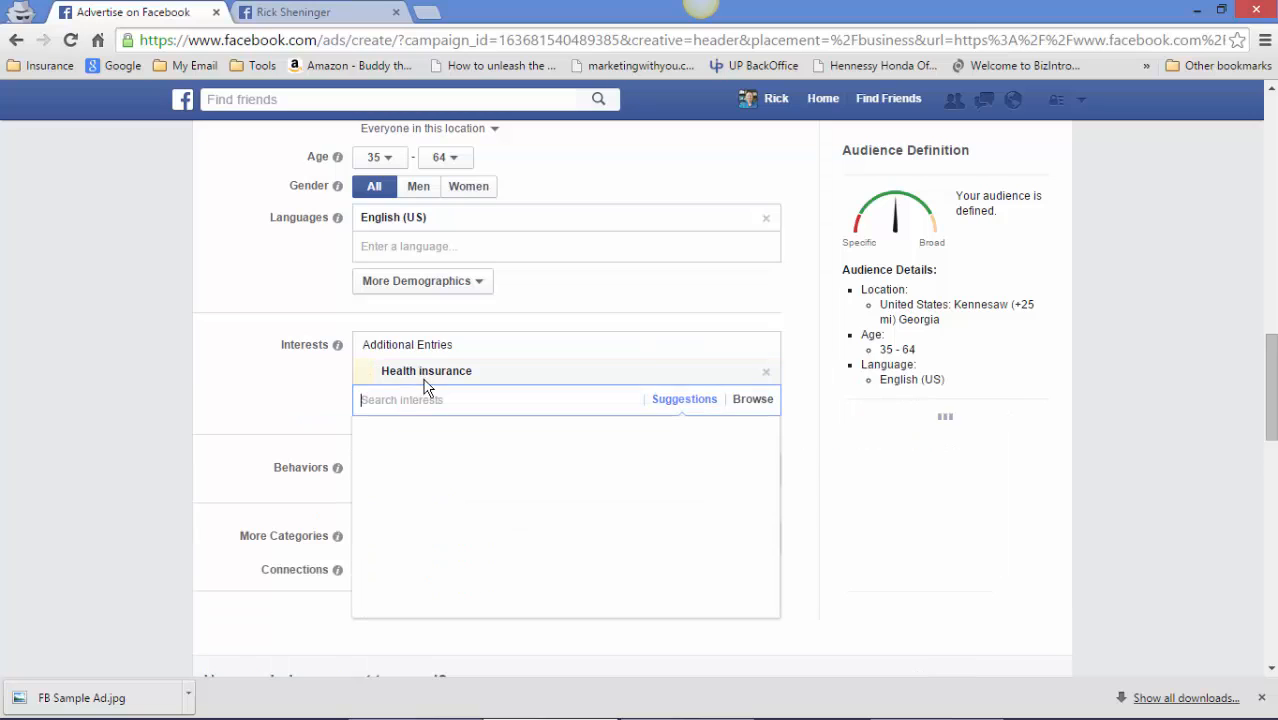
Add "Health insurance marketplace" and "Health insurance in the United States" to the audience's interests.
text(health)
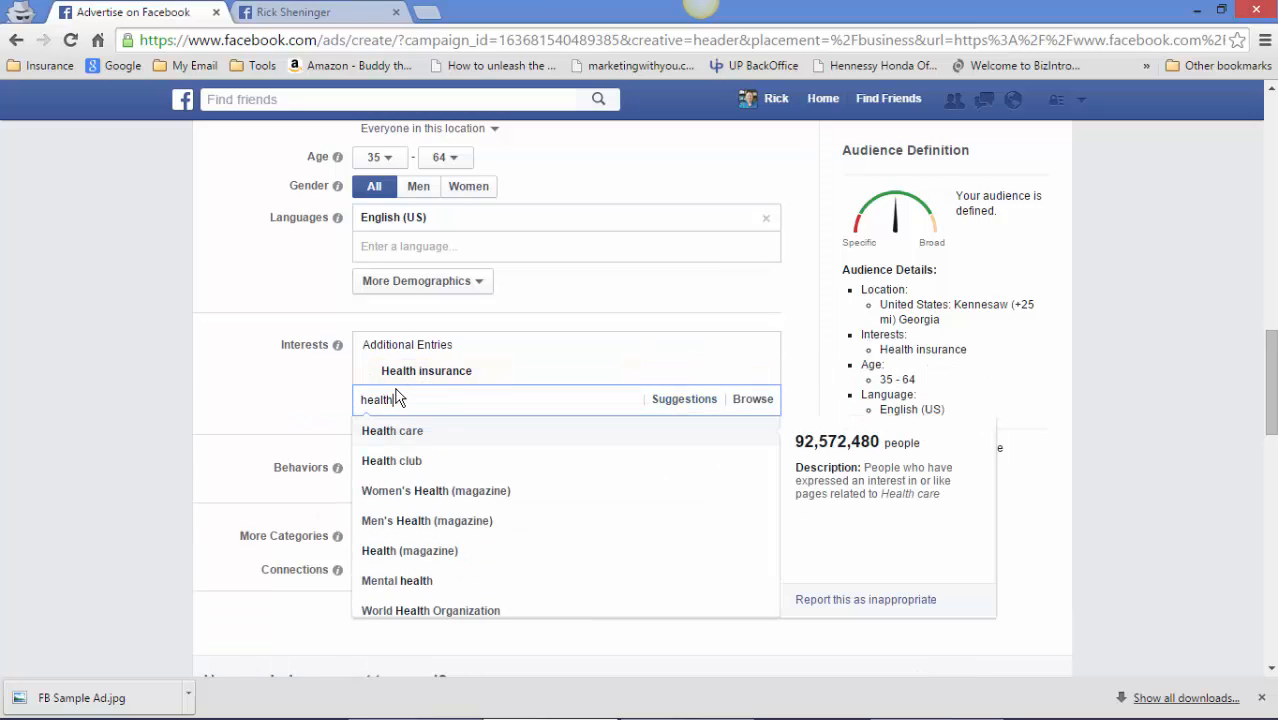
text( insu)
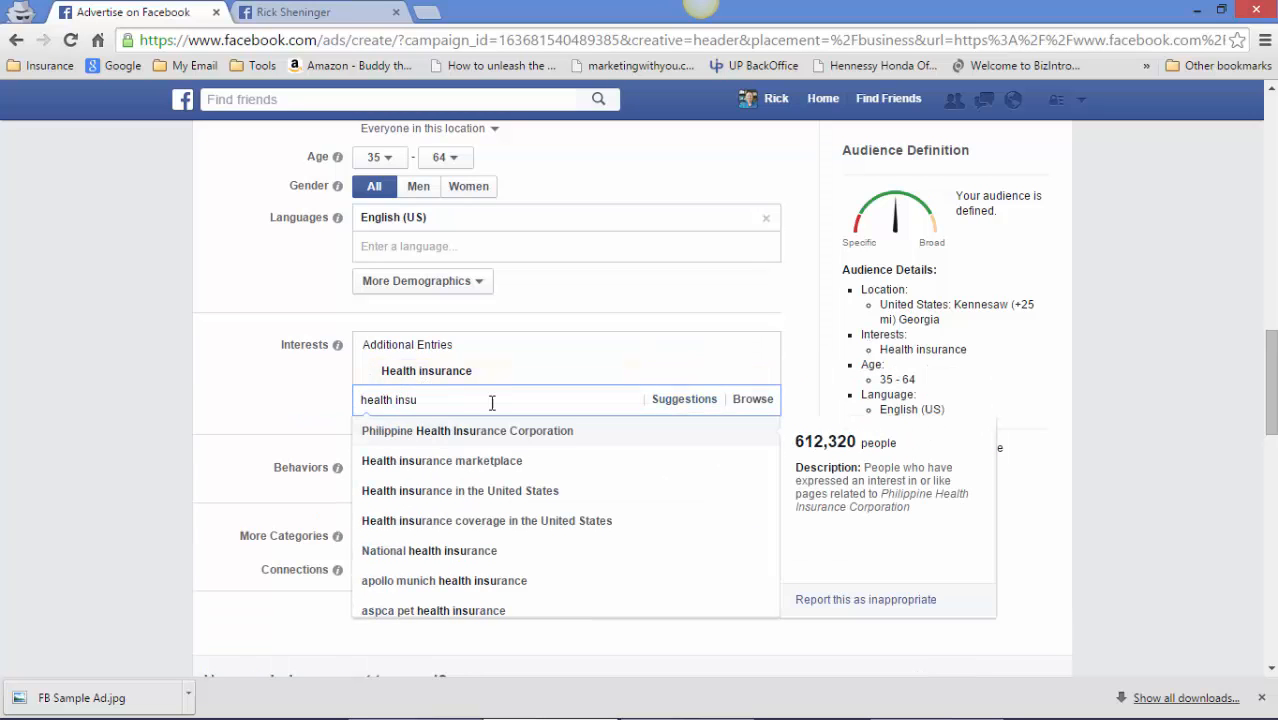
click(446, 465)
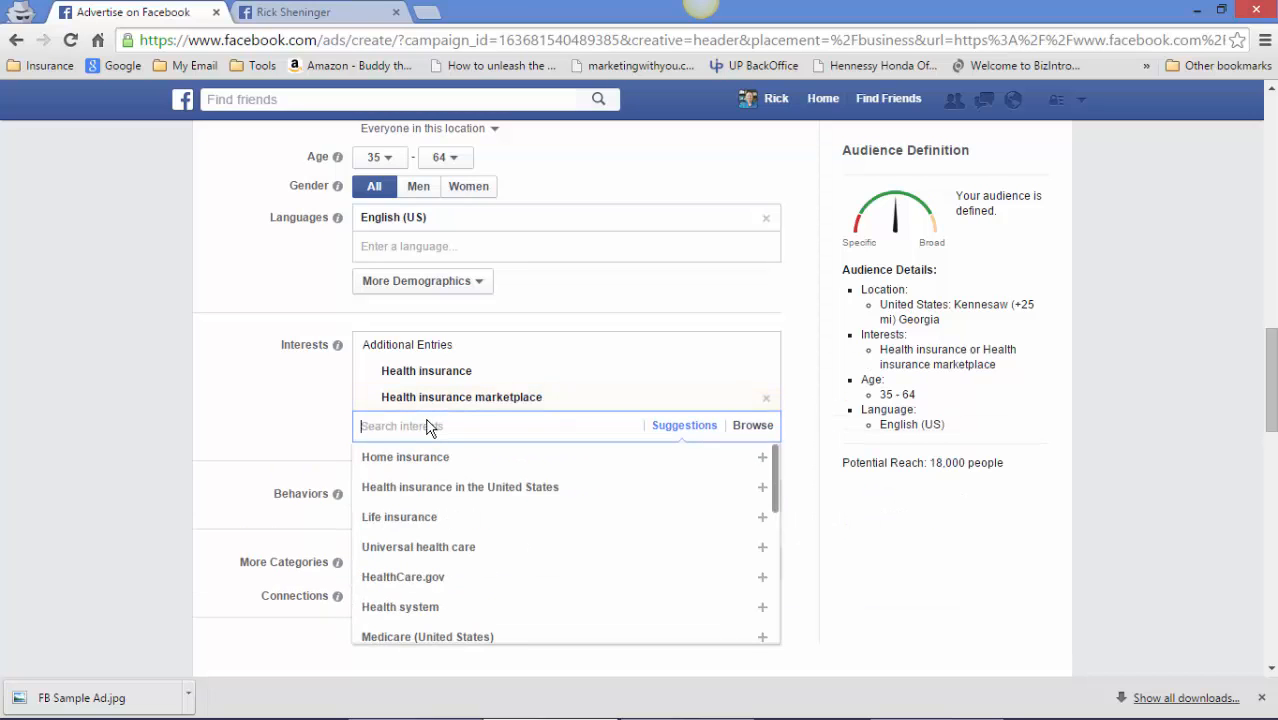
text(health )
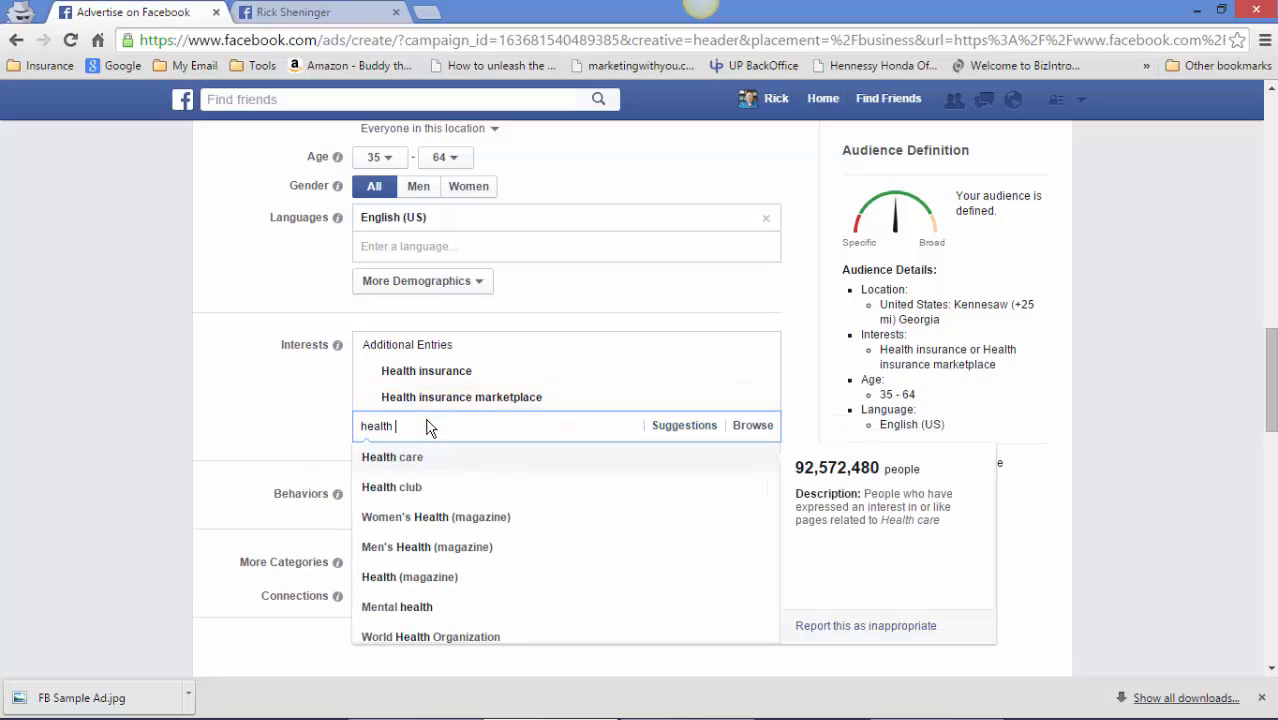
text(insu)
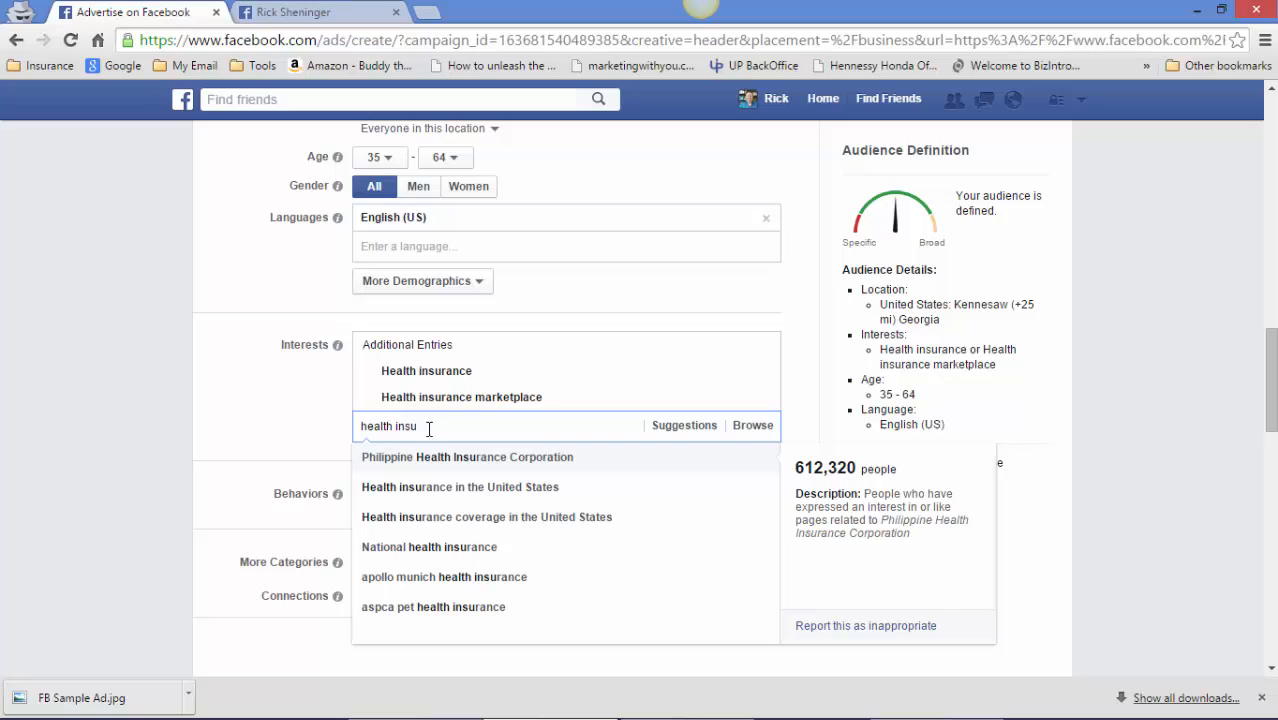
click(432, 488)
Add "Health insurance coverage in the United States" and "Patient Protection and Affordable Care Act" to the audience's interests.
text(h)
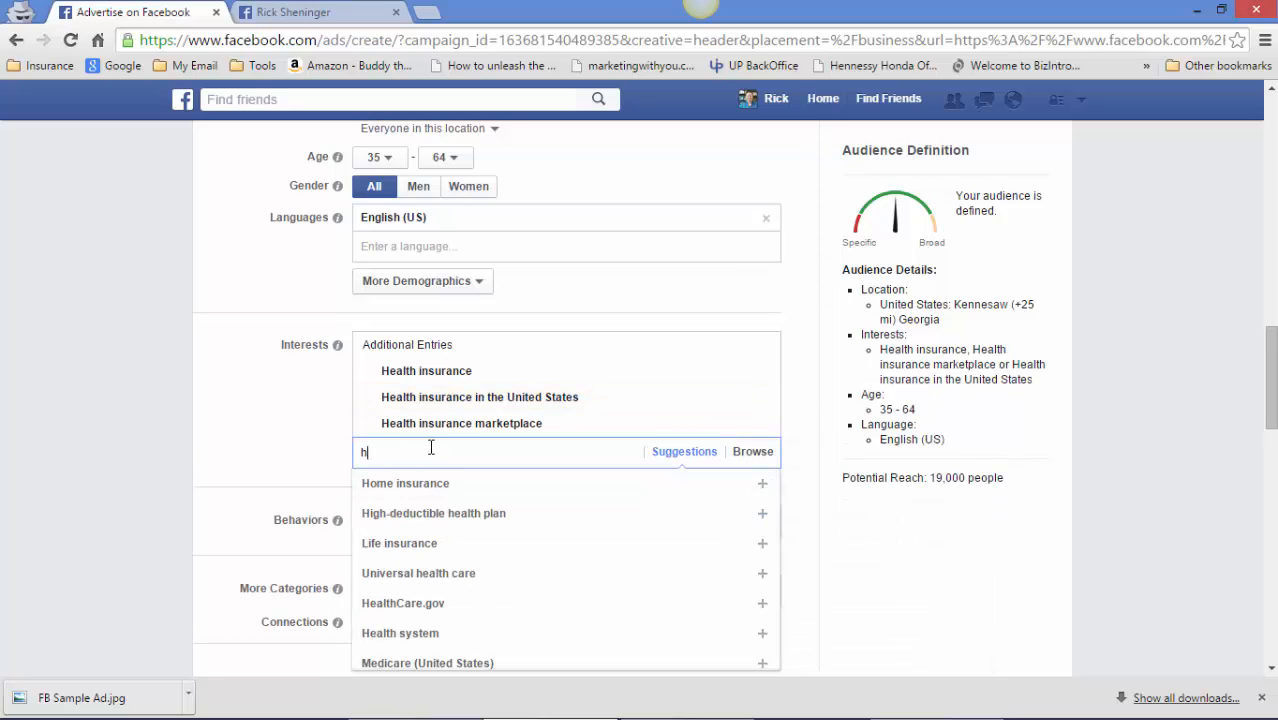
text(ealth cover)
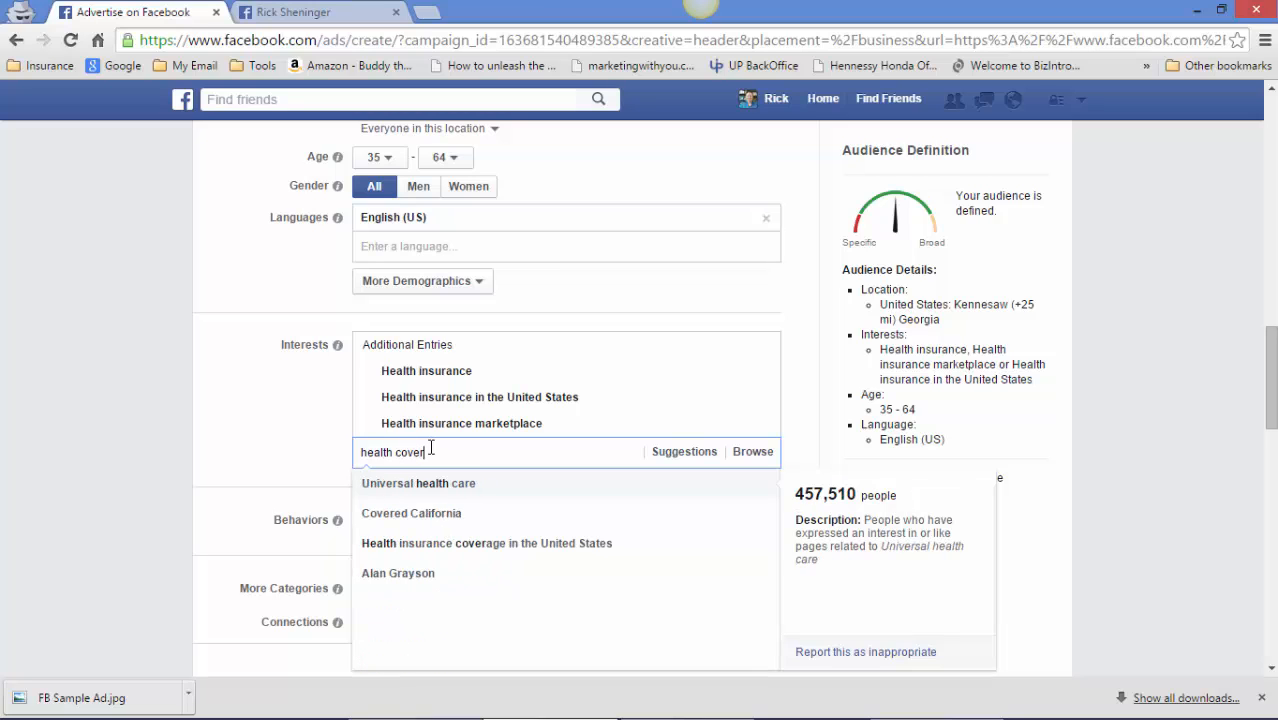
click(485, 543)
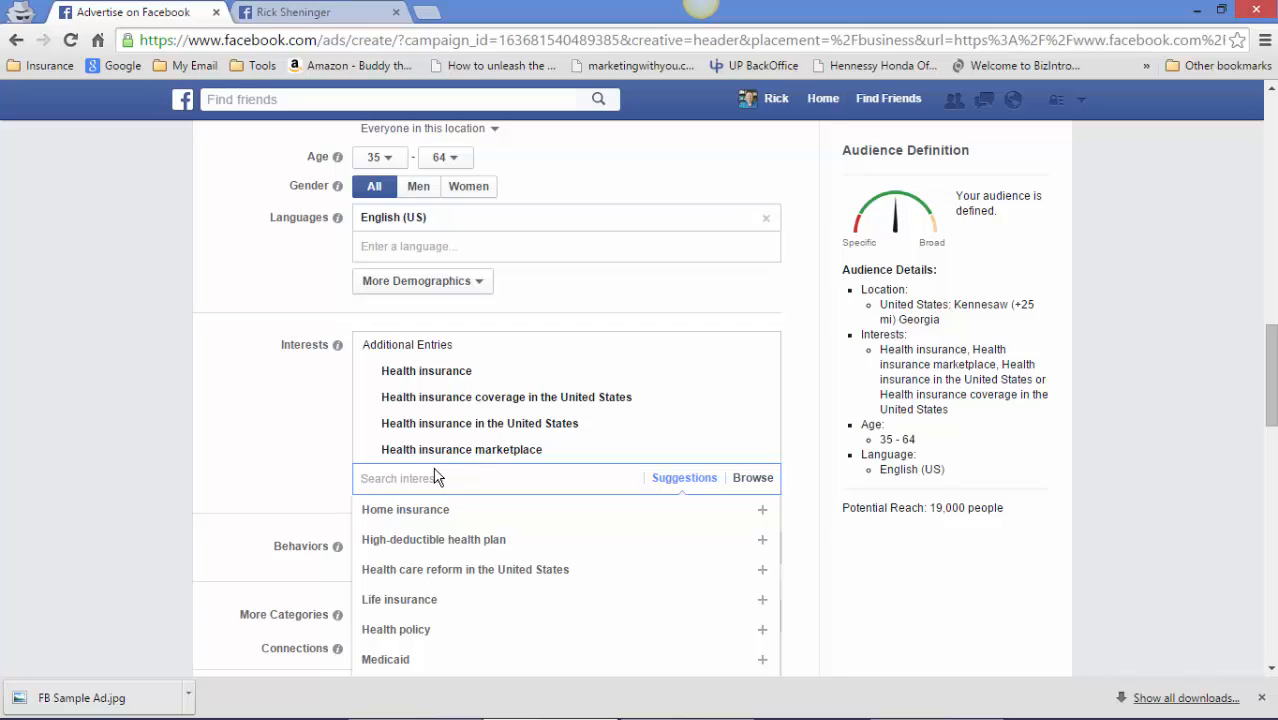
text(affo)
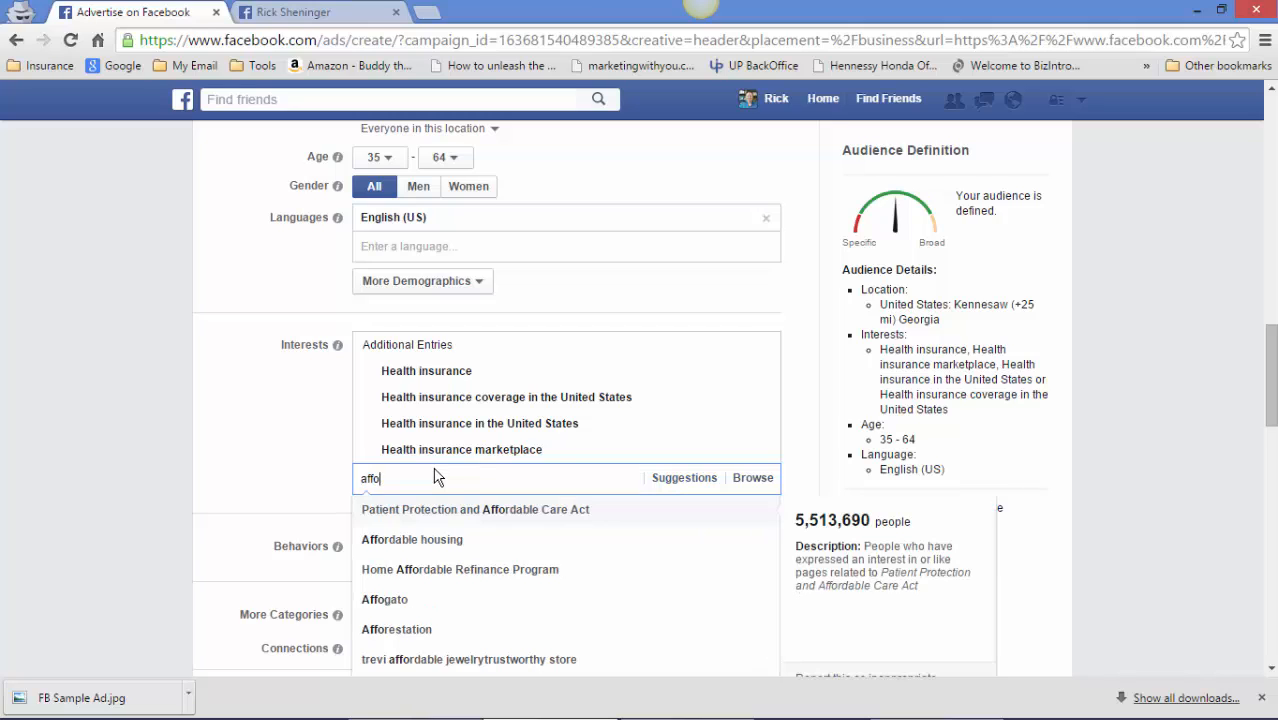
click(446, 509)
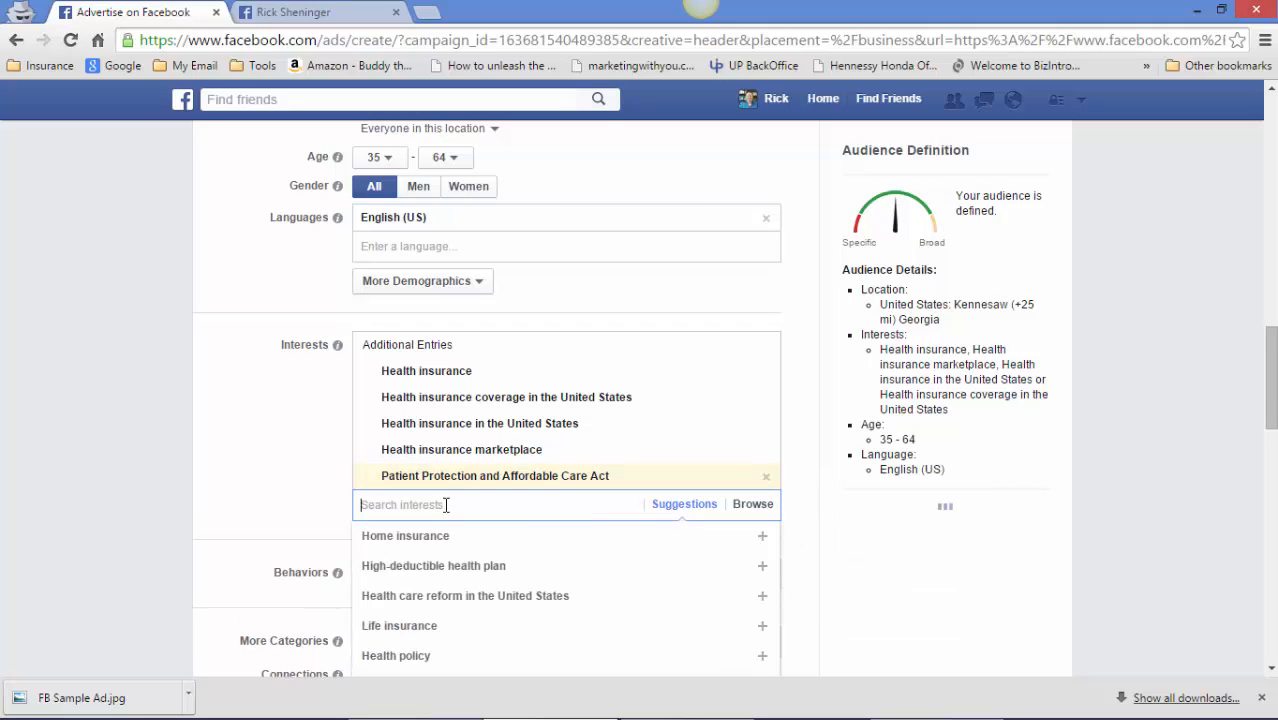
Search the interests for "afford", look through the suggestions, and clear the search without adding any.
text(afff)
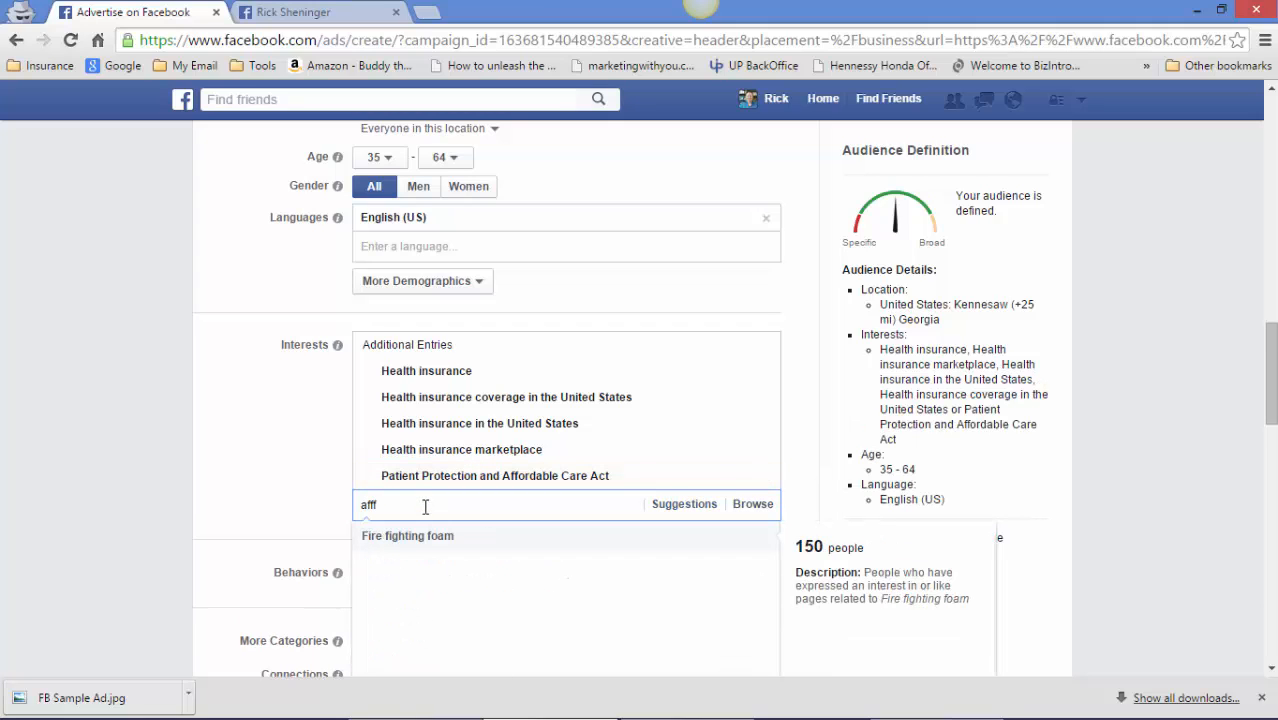
key(BackSpace)
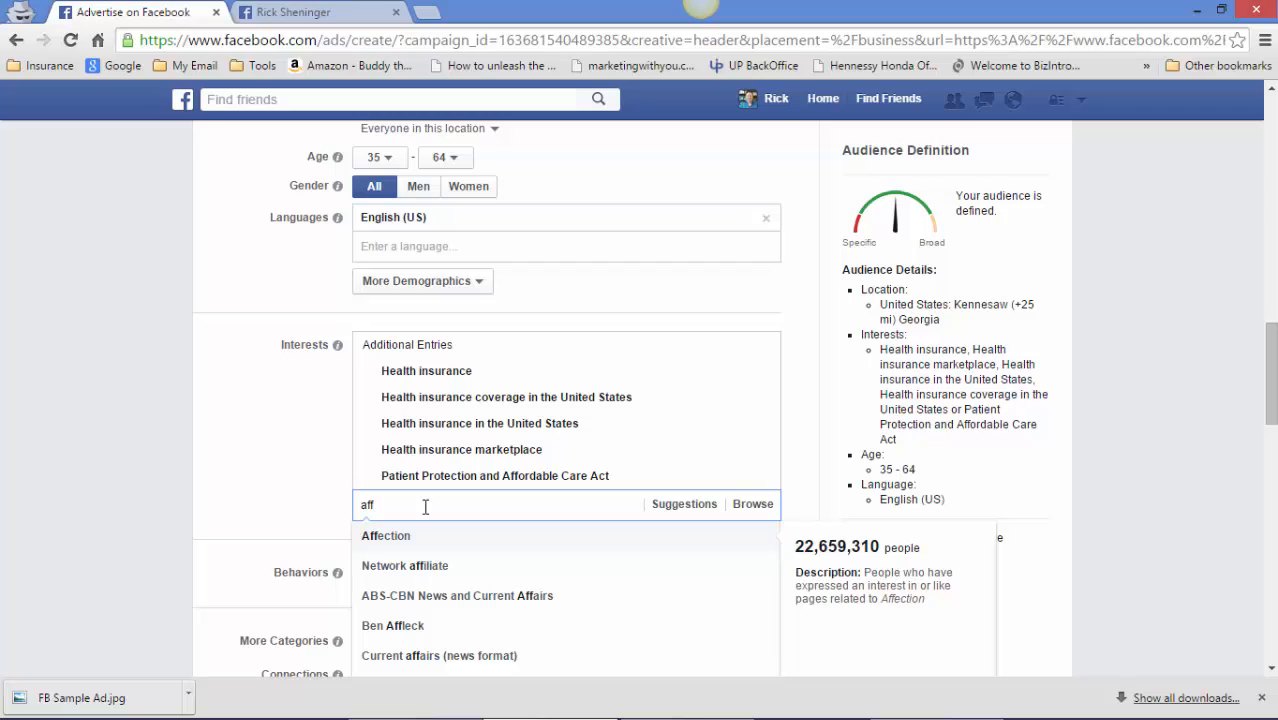
text(ord)
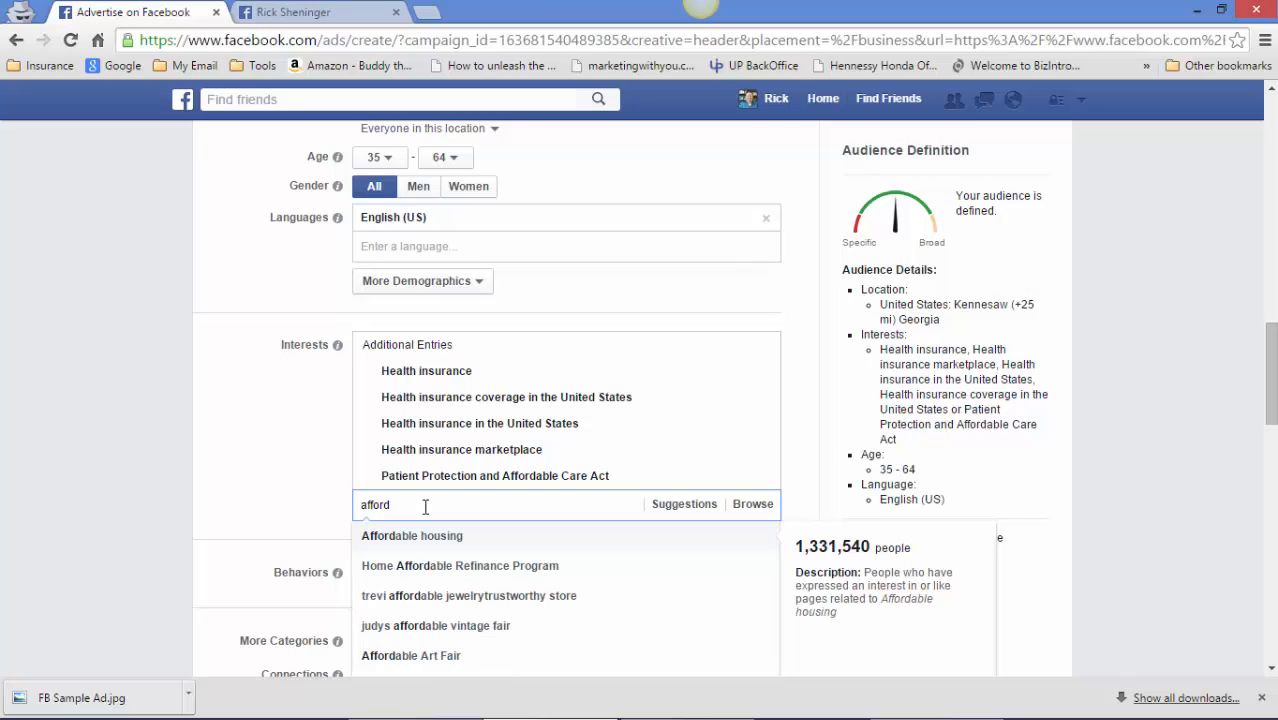
scroll(566, 498, down, 1)
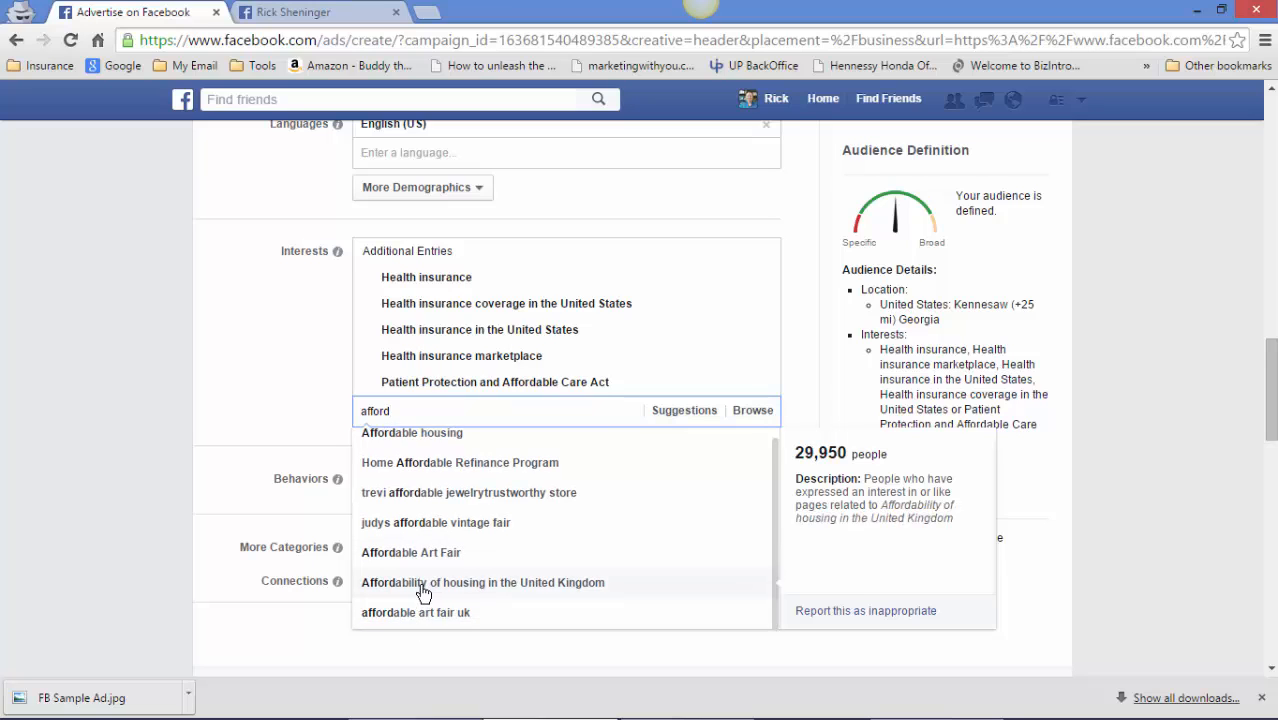
drag(436, 410, 342, 434)
key(BackSpace)
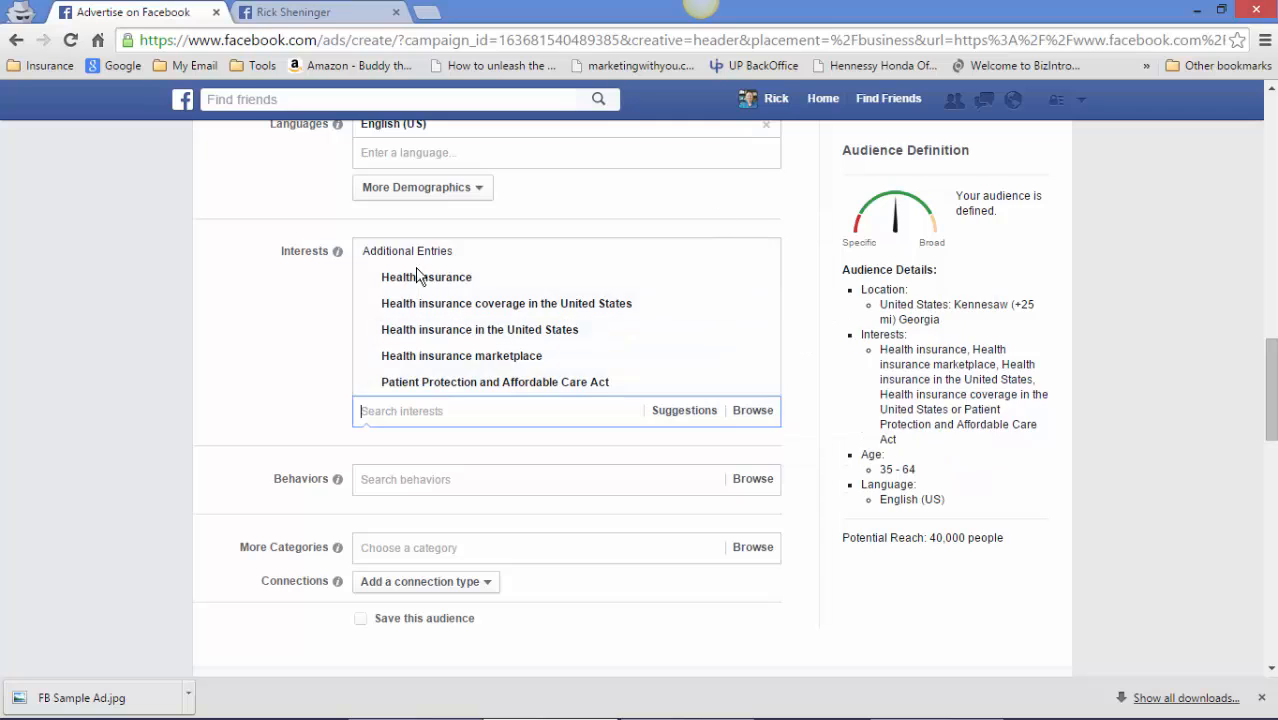
Examine the available behavior categories for the audience, including the Automotive subcategories.
scroll(258, 418, down, 2)
click(358, 386)
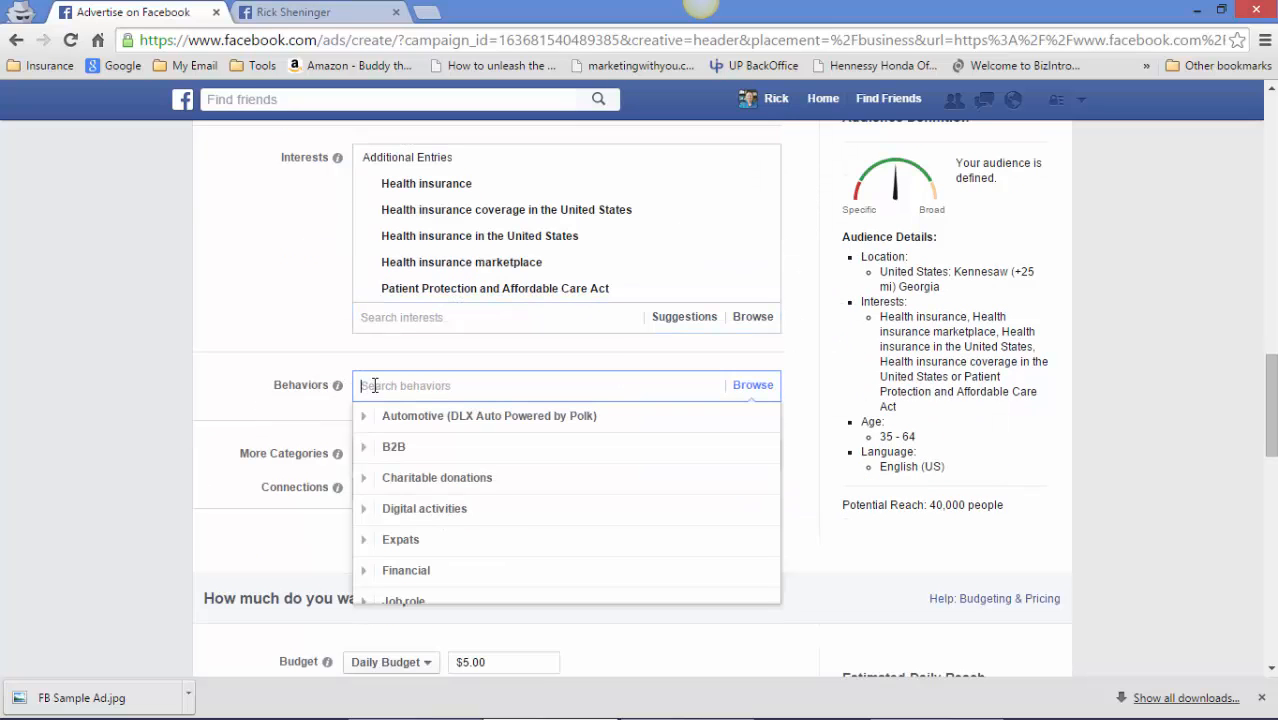
scroll(471, 462, down, 4)
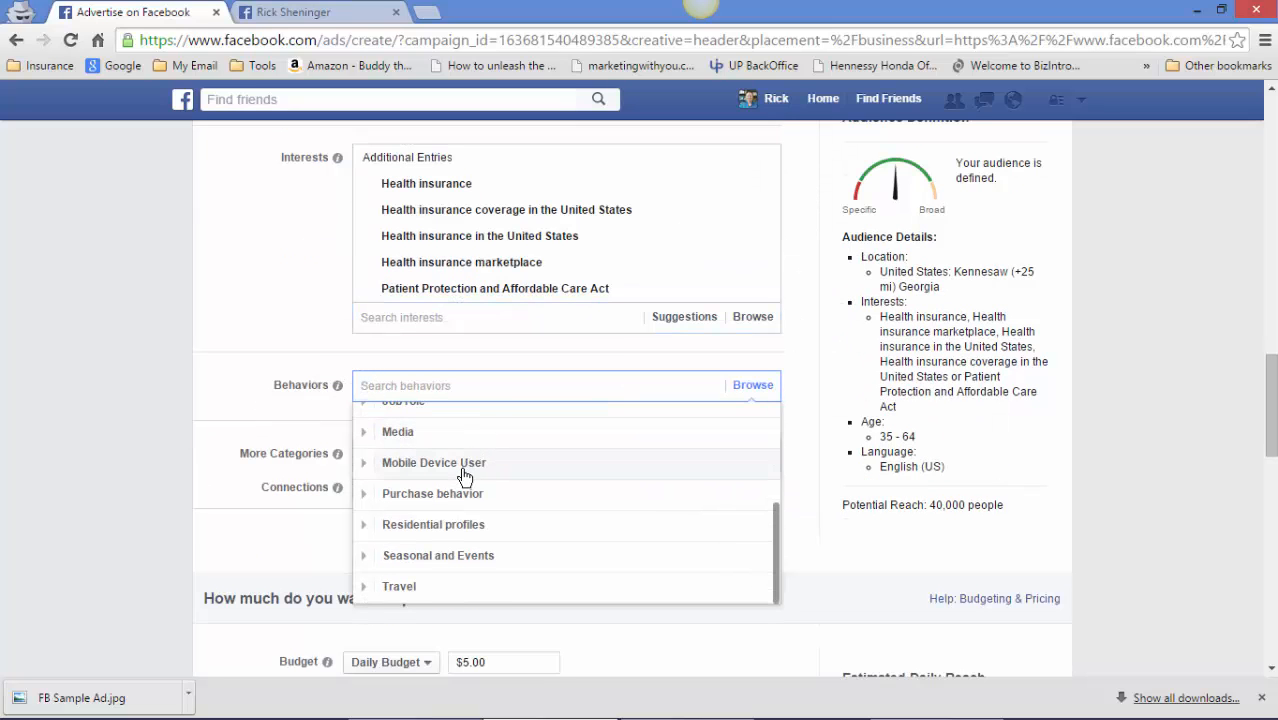
scroll(440, 537, up, 3)
scroll(437, 522, up, 1)
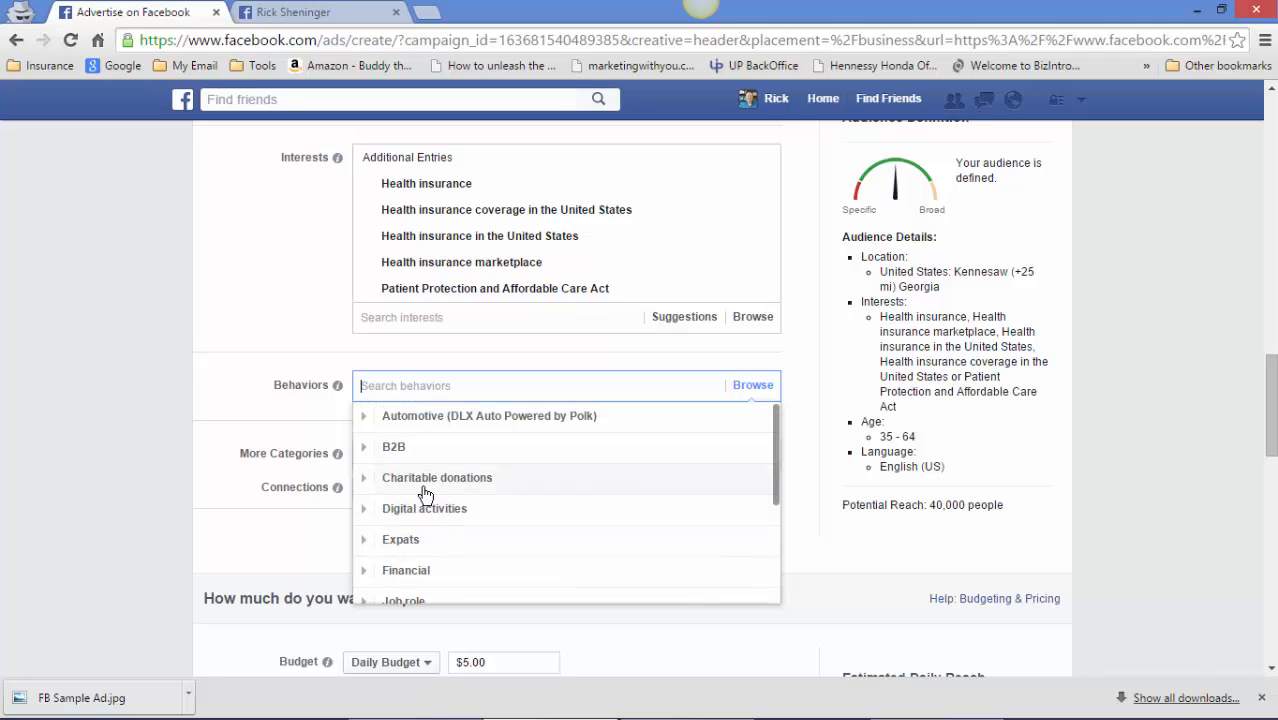
click(364, 417)
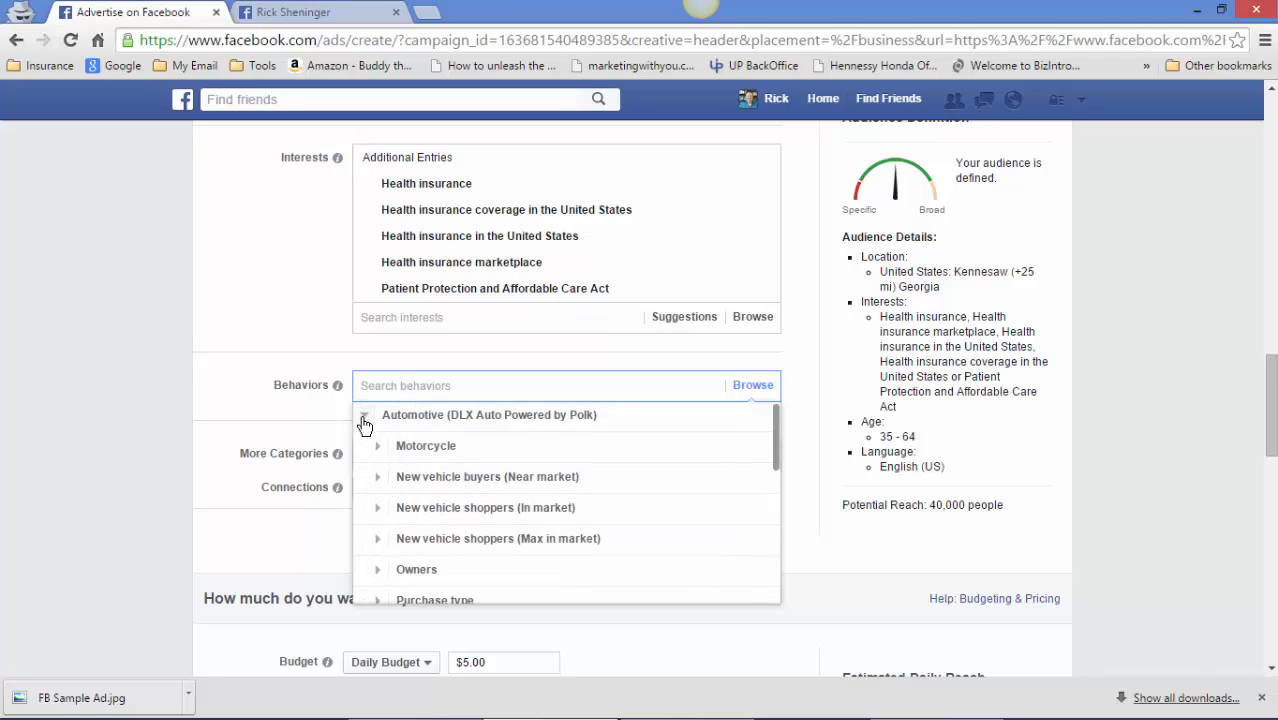
scroll(371, 476, down, 3)
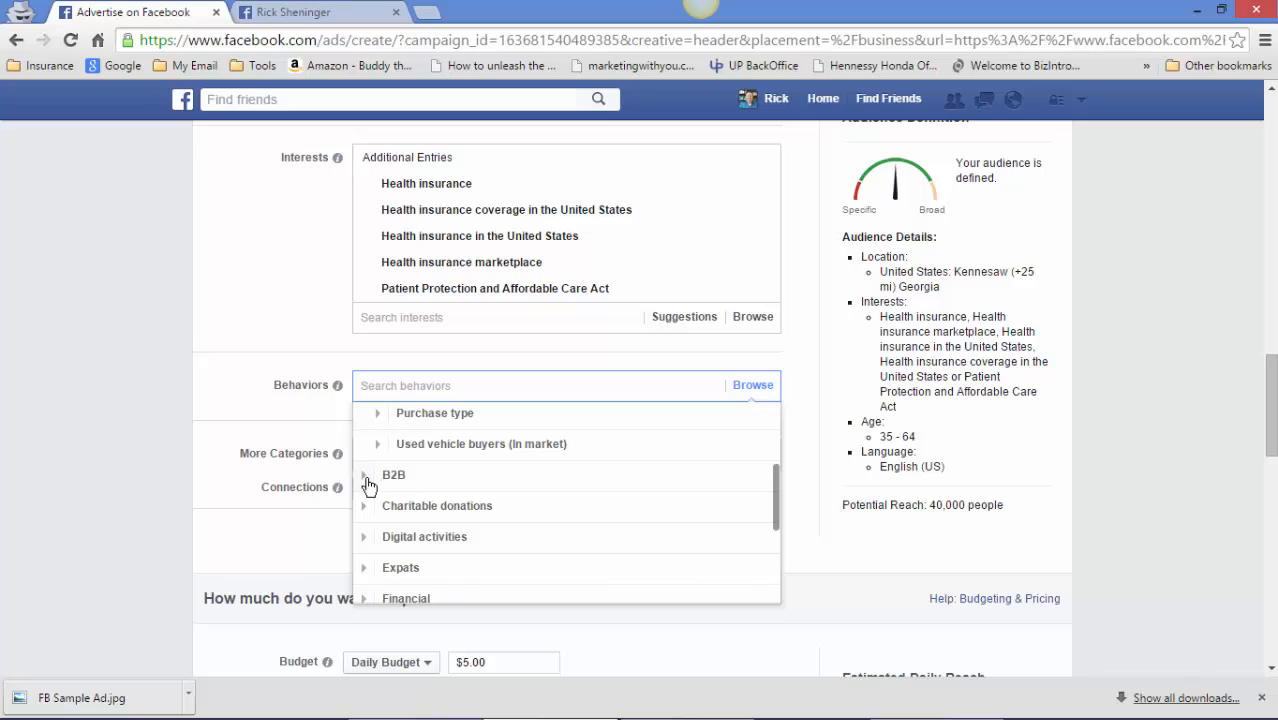
Try adding the "Health" behavior from the charitable donations category to the audience, and remove it again.
click(364, 507)
scroll(372, 519, down, 1)
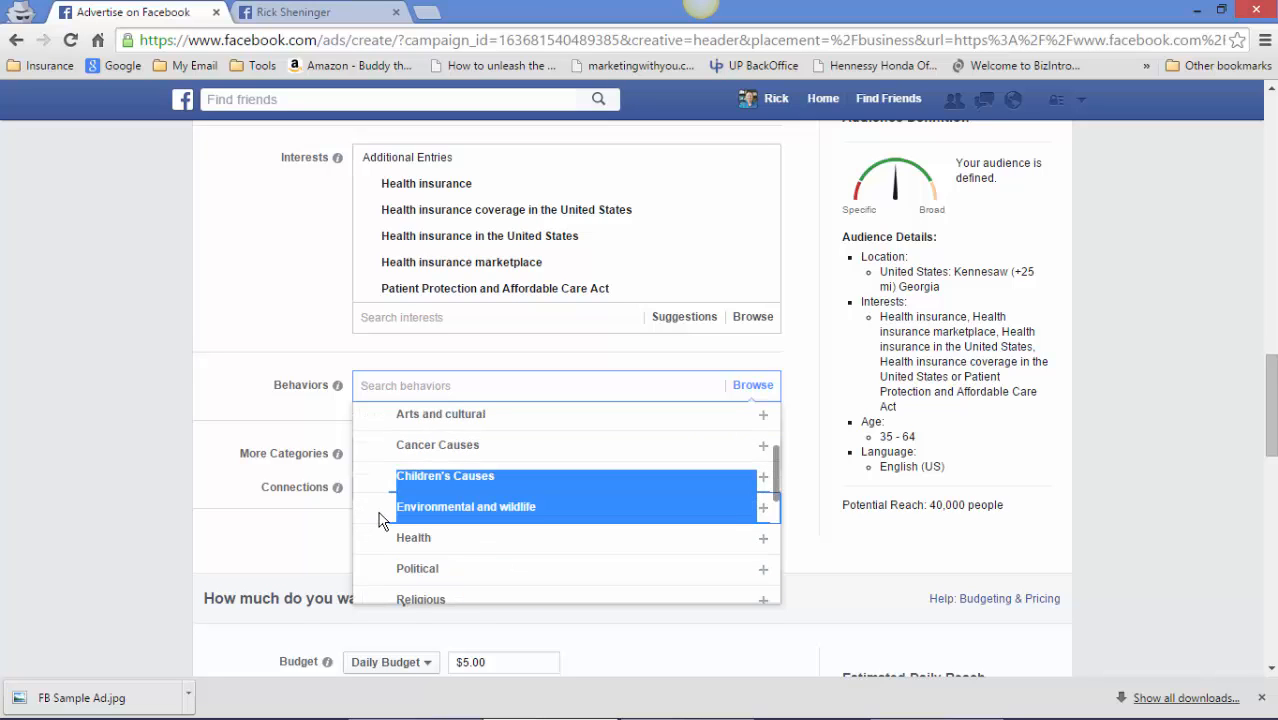
click(402, 537)
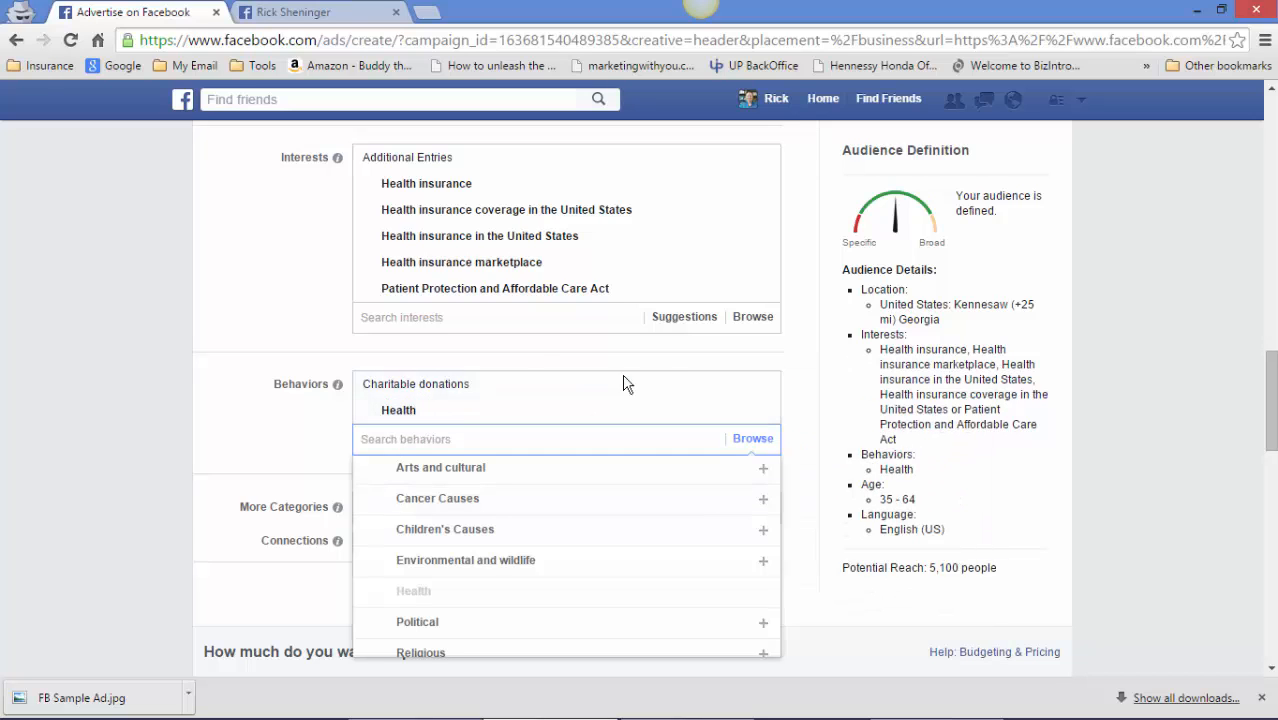
click(765, 386)
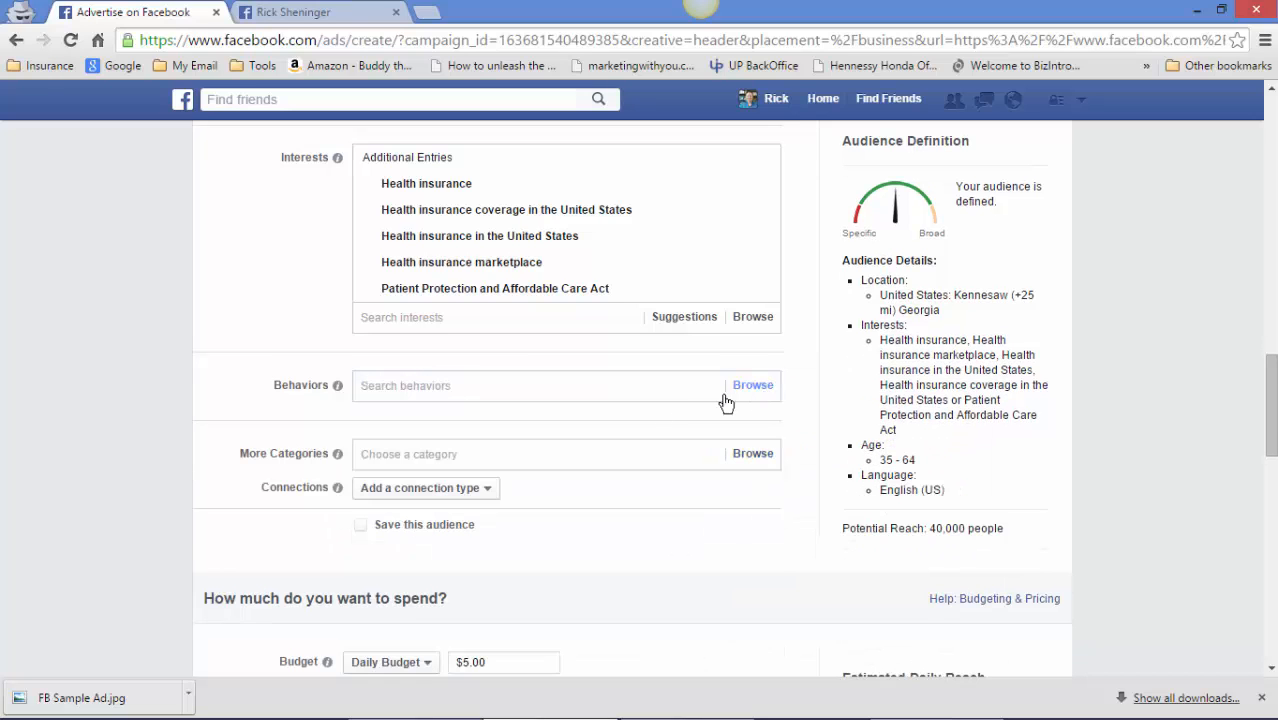
Examine the remaining behavior categories and the Facebook Categories offered under More Categories, without selecting any.
click(412, 385)
scroll(365, 490, down, 2)
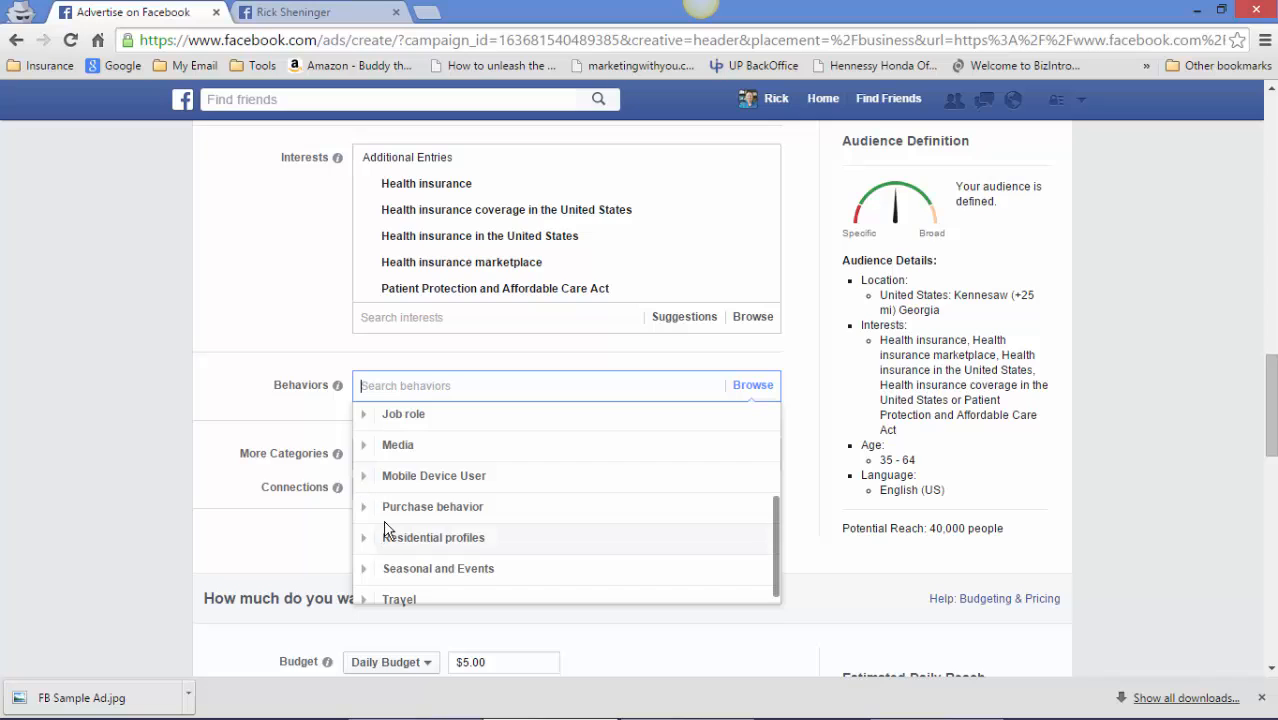
click(268, 399)
click(393, 451)
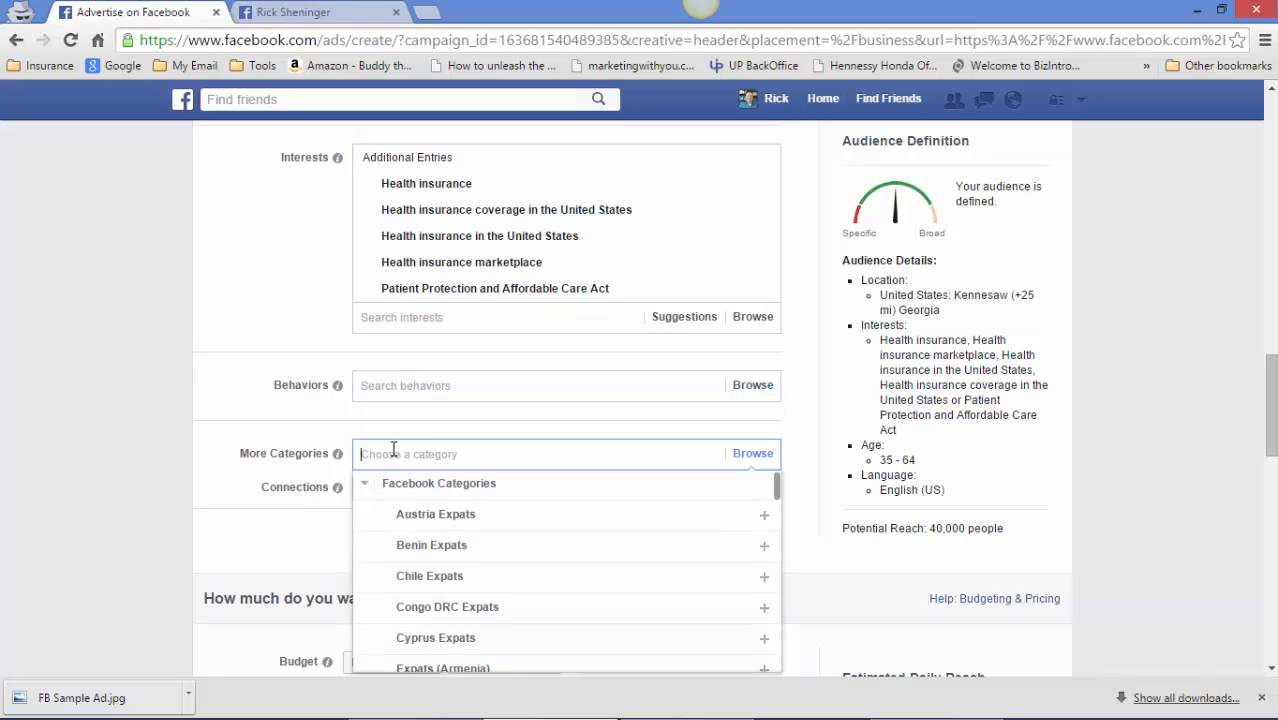
scroll(437, 517, down, 15)
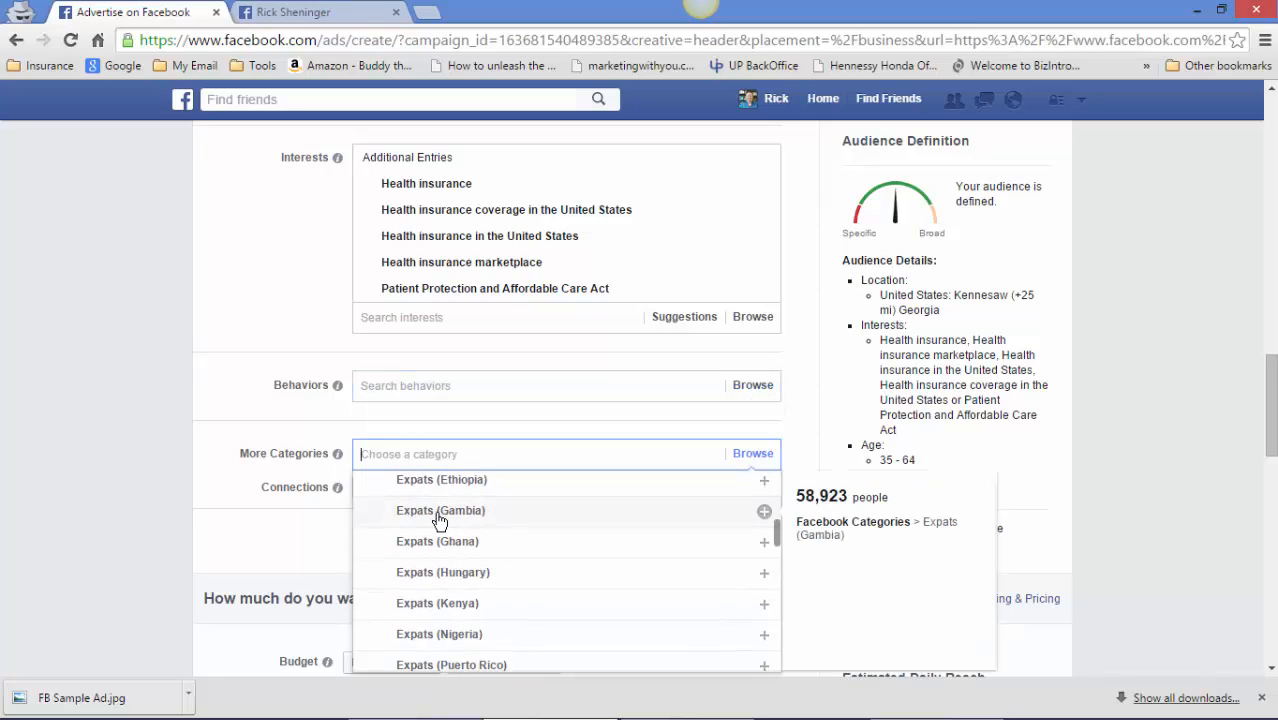
scroll(437, 517, down, 2)
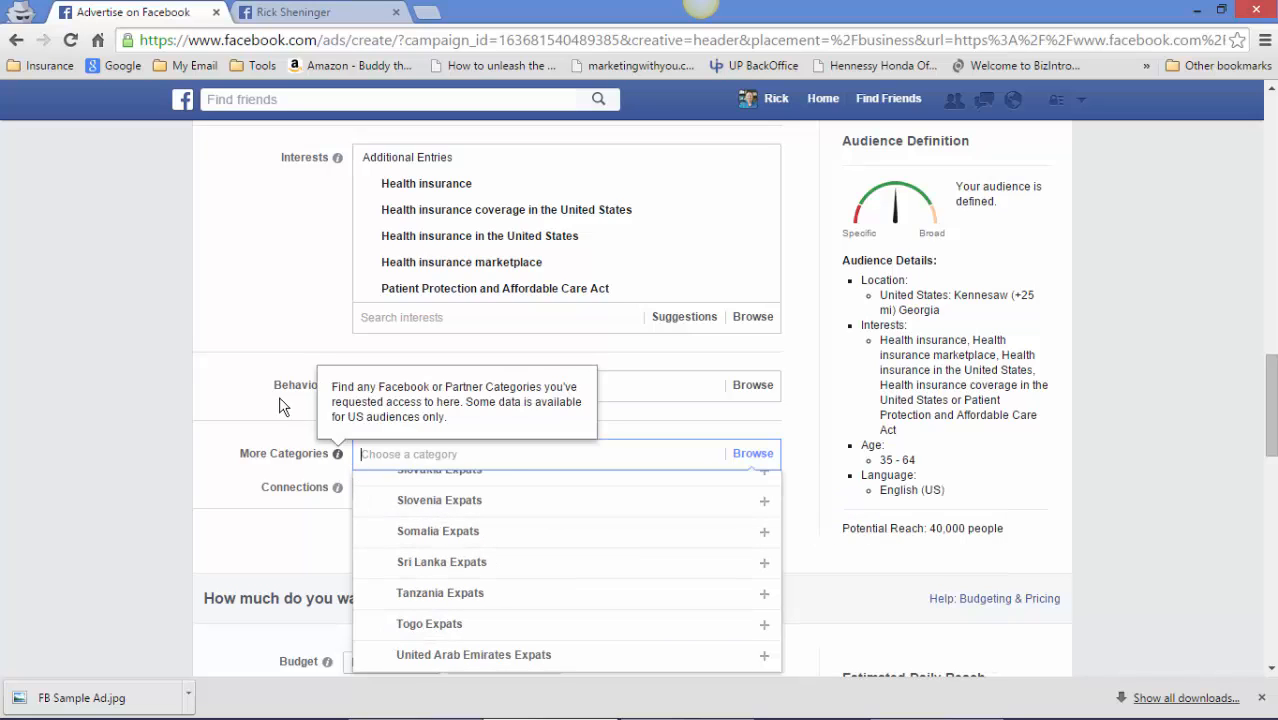
click(231, 414)
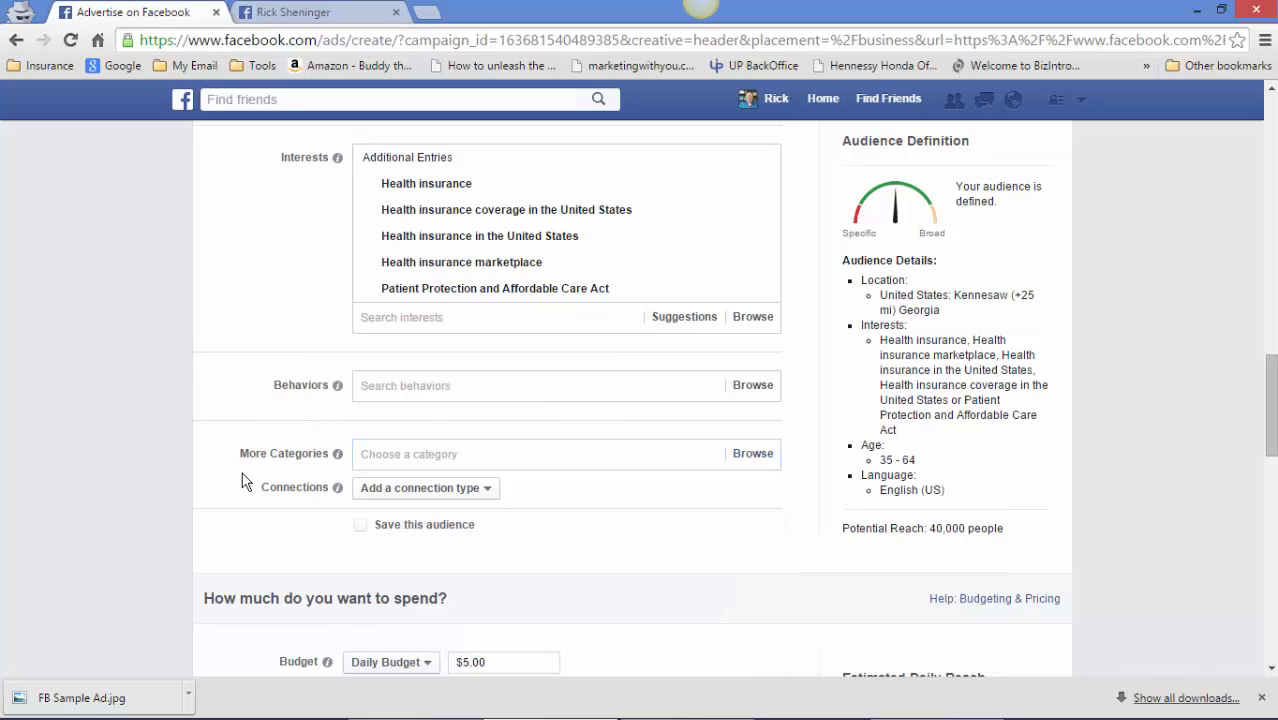
Add a Facebook Pages connection to the audience and set it to "People who like your Page".
click(400, 487)
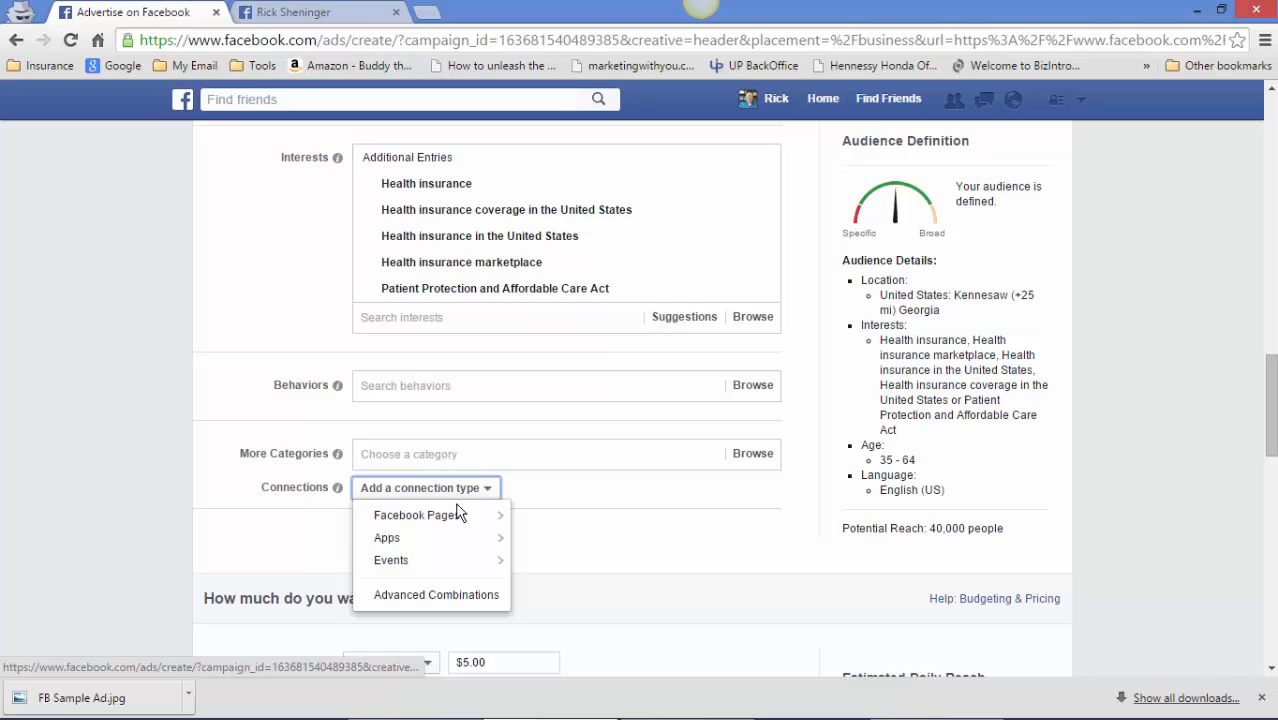
mouse_move(455, 515)
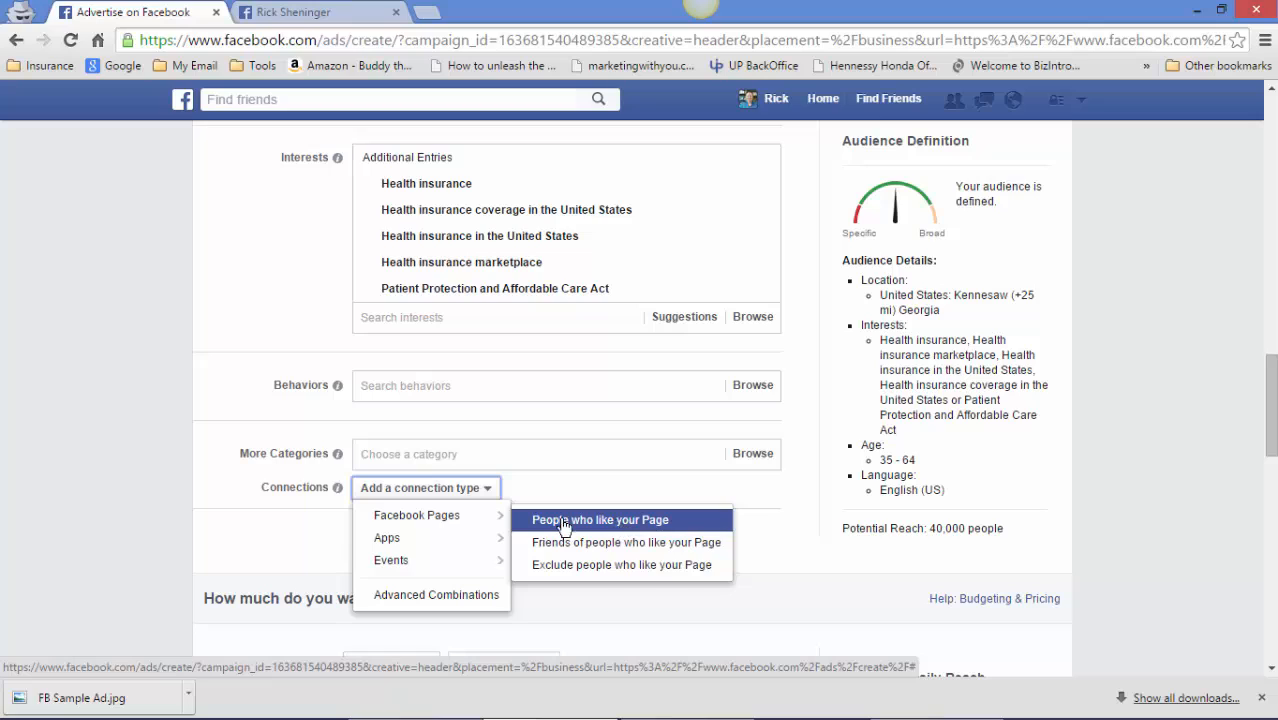
click(622, 545)
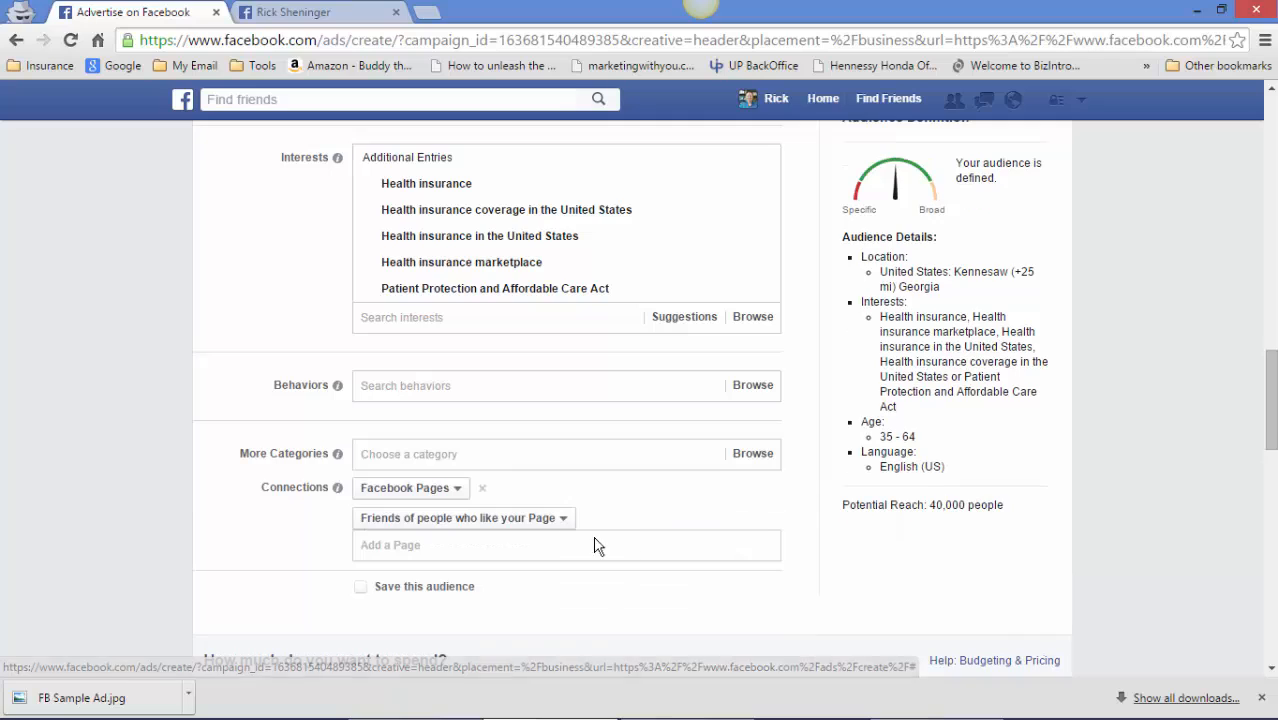
click(414, 546)
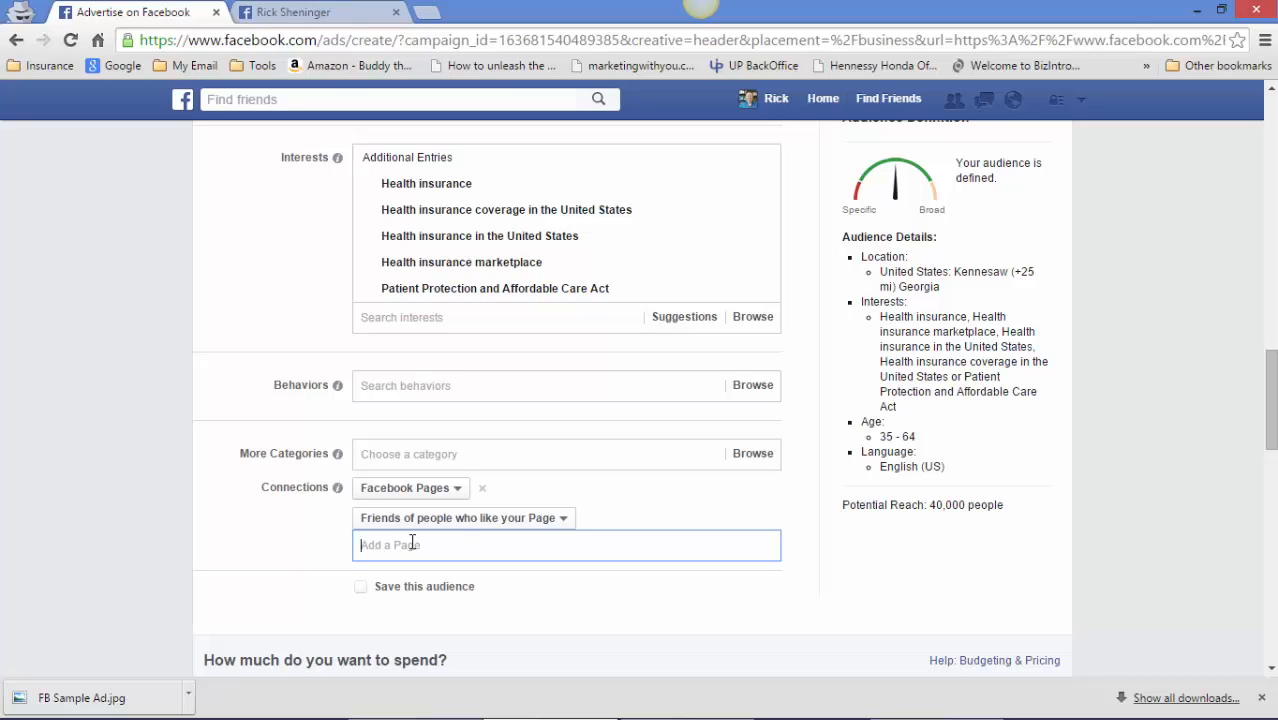
click(536, 518)
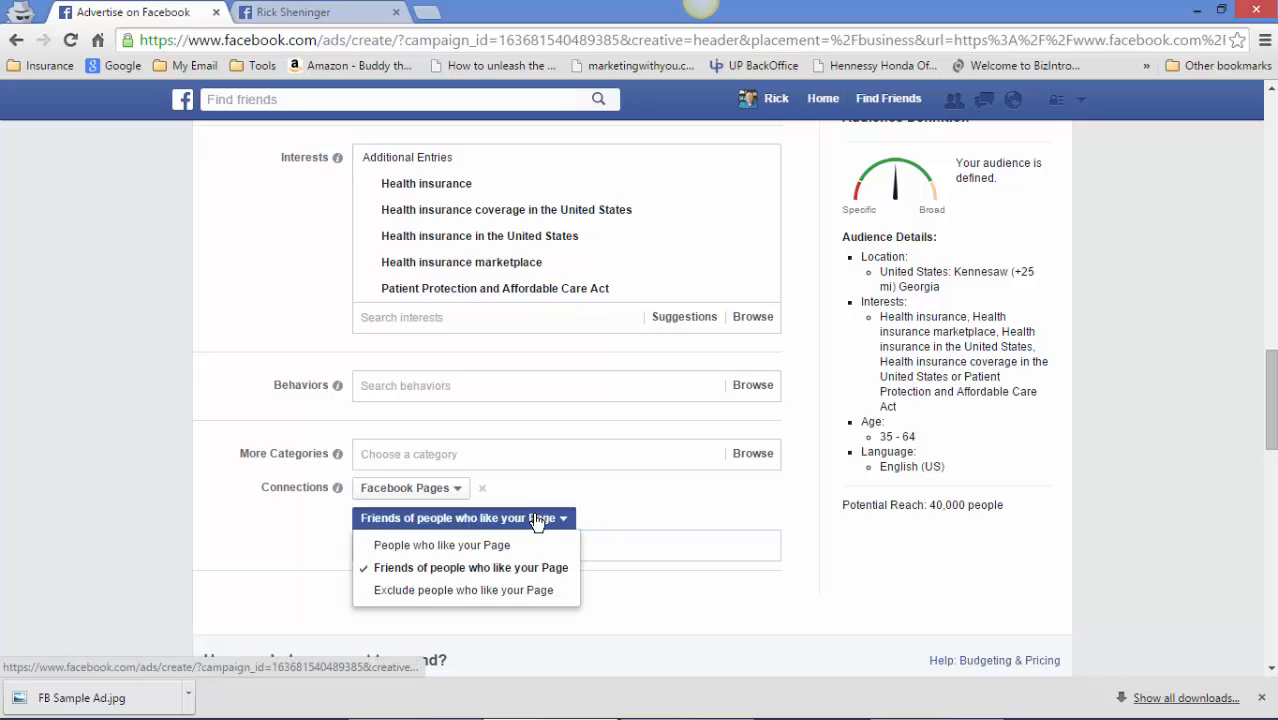
click(408, 545)
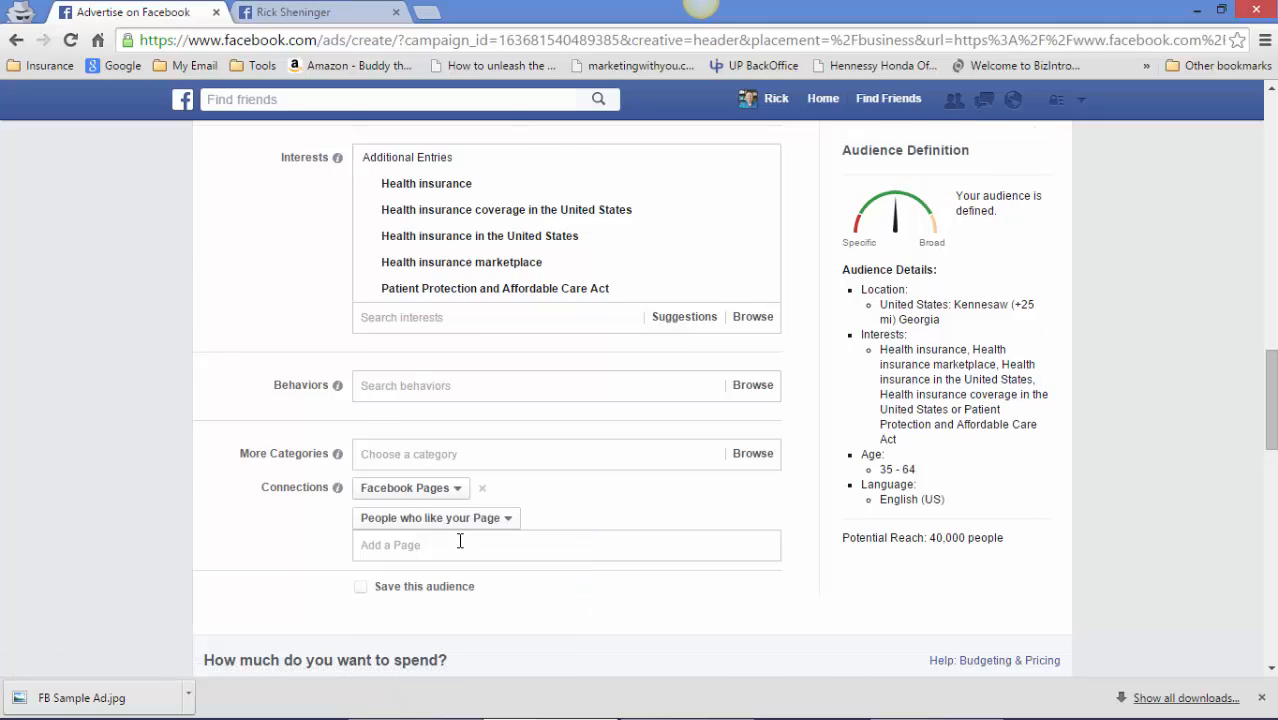
scroll(460, 541, down, 1)
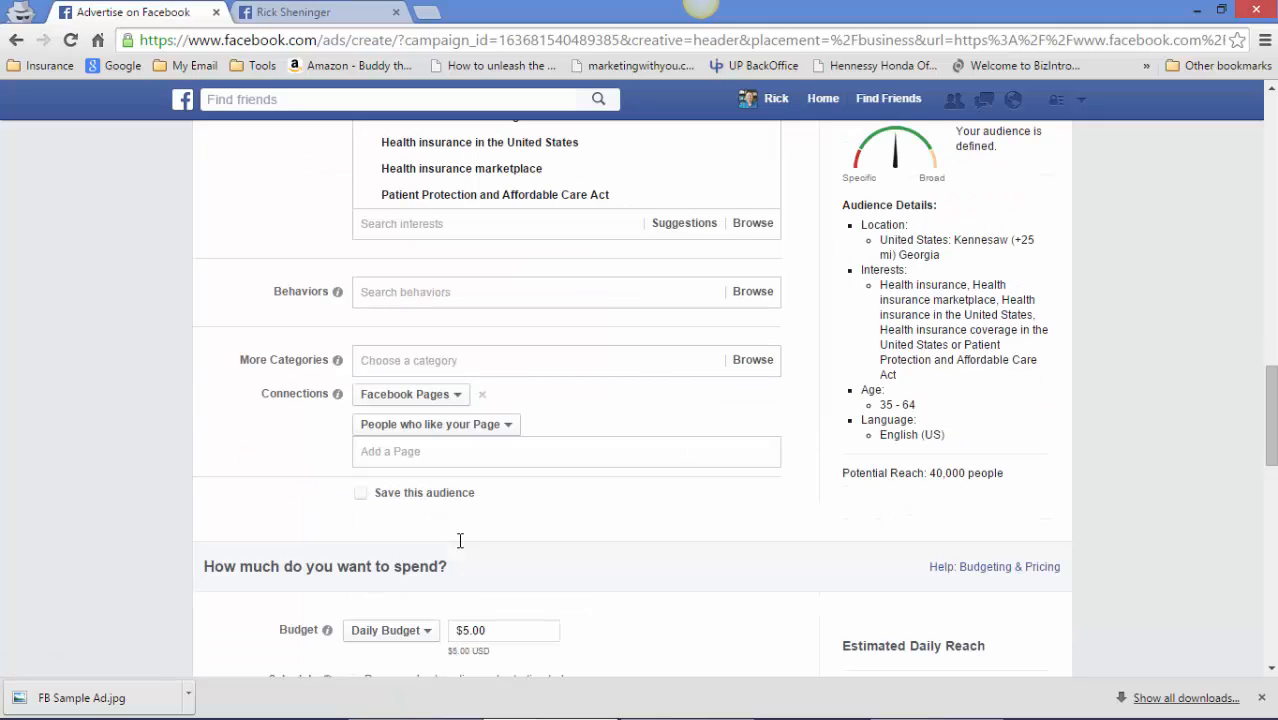
Choose to save this audience and enter a name for it.
click(360, 493)
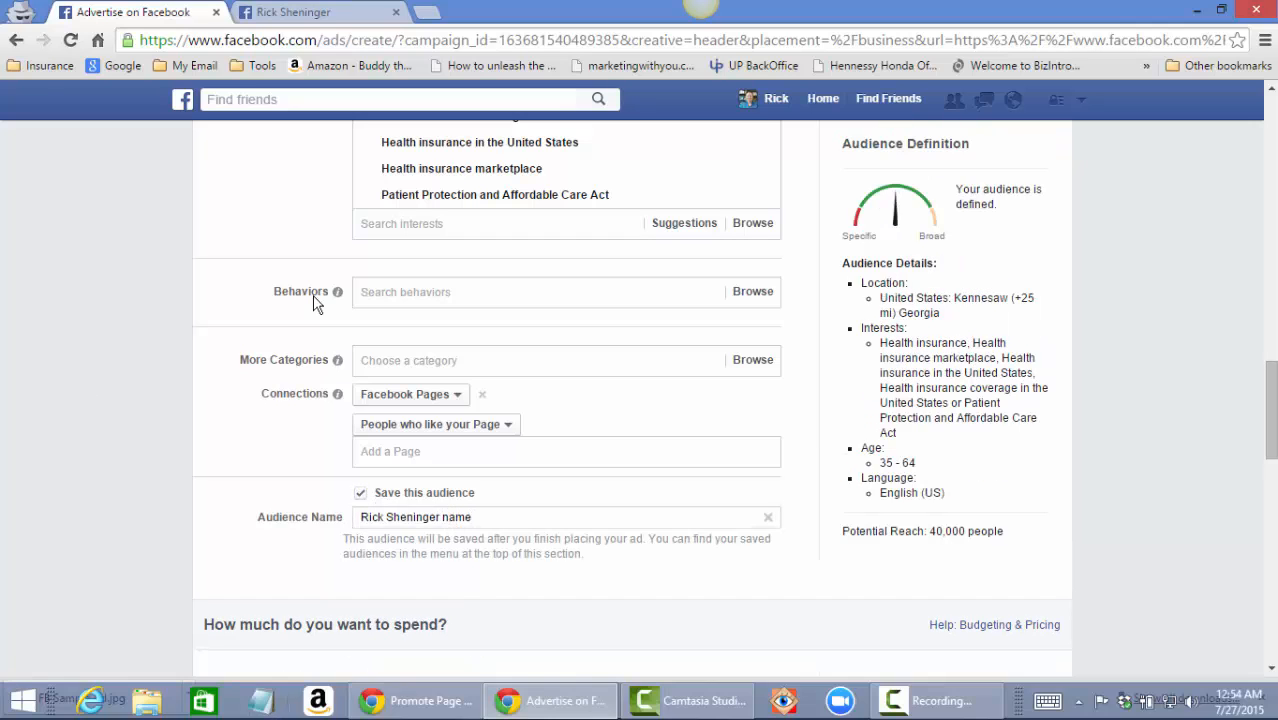
Schedule the ad set with a start and end date, trying 7/27/2015 as the end and settling on 7/28/2015.
scroll(447, 288, down, 3)
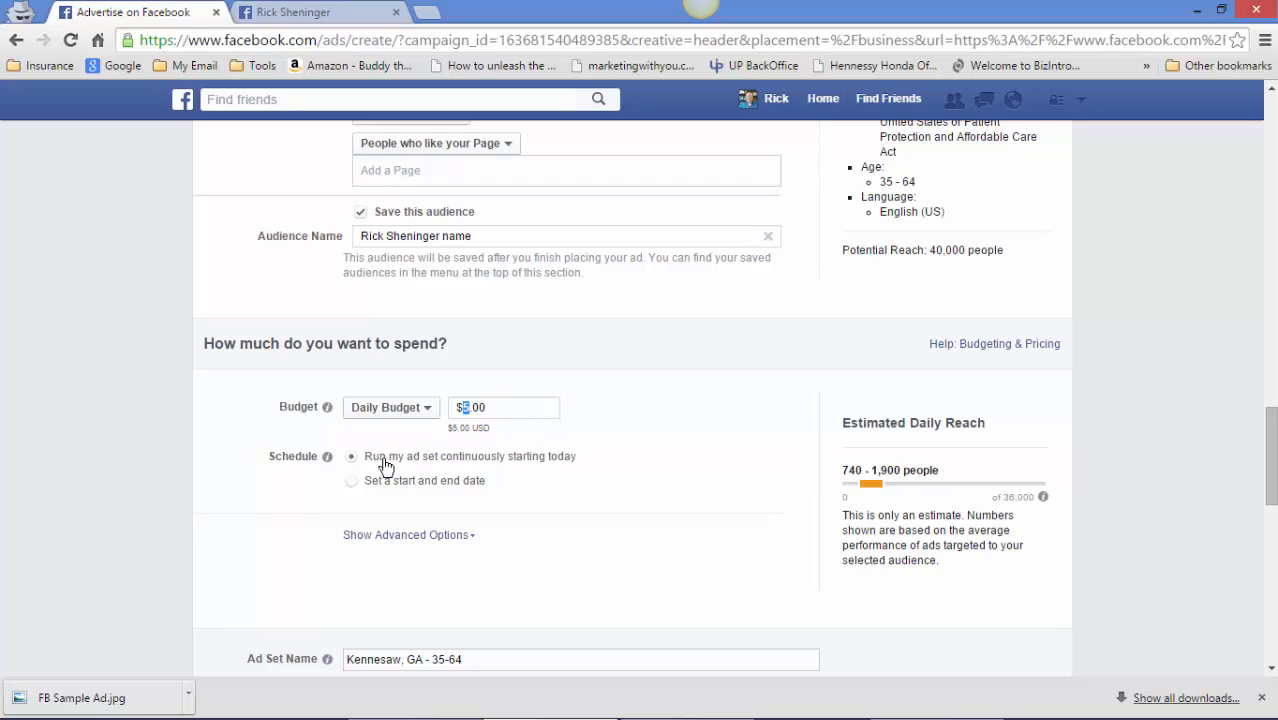
click(352, 482)
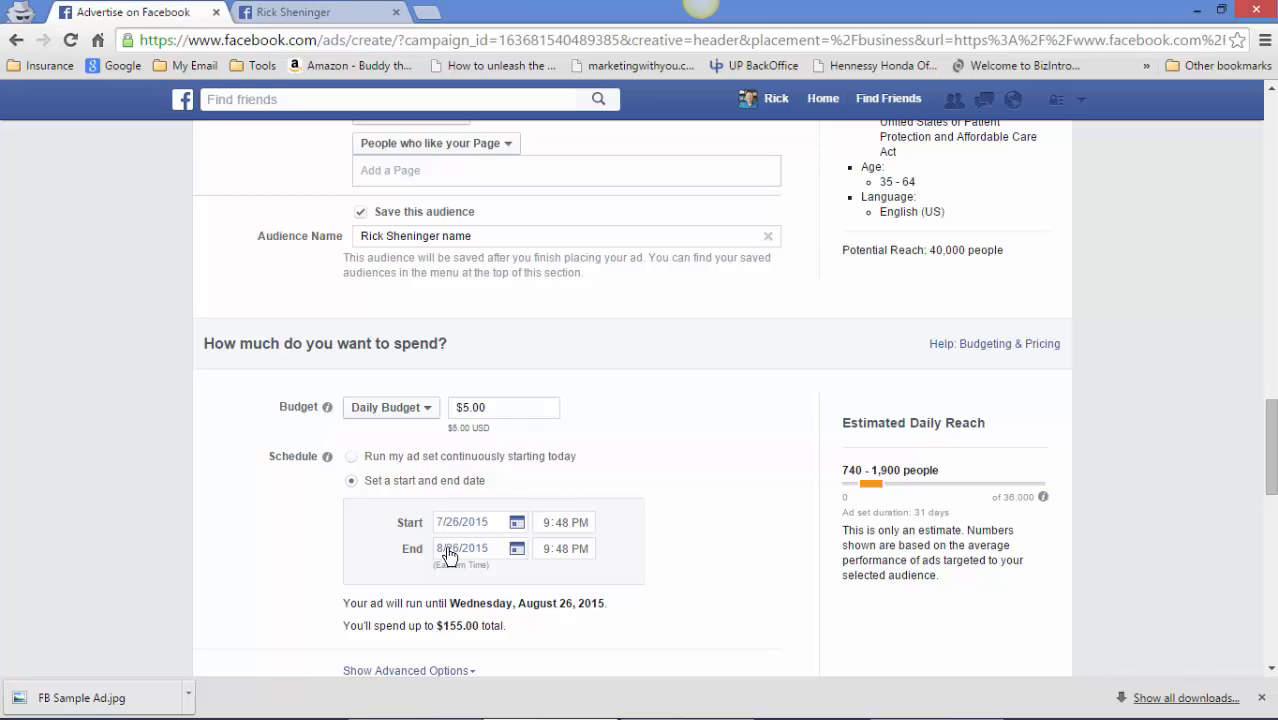
scroll(600, 440, down, 2)
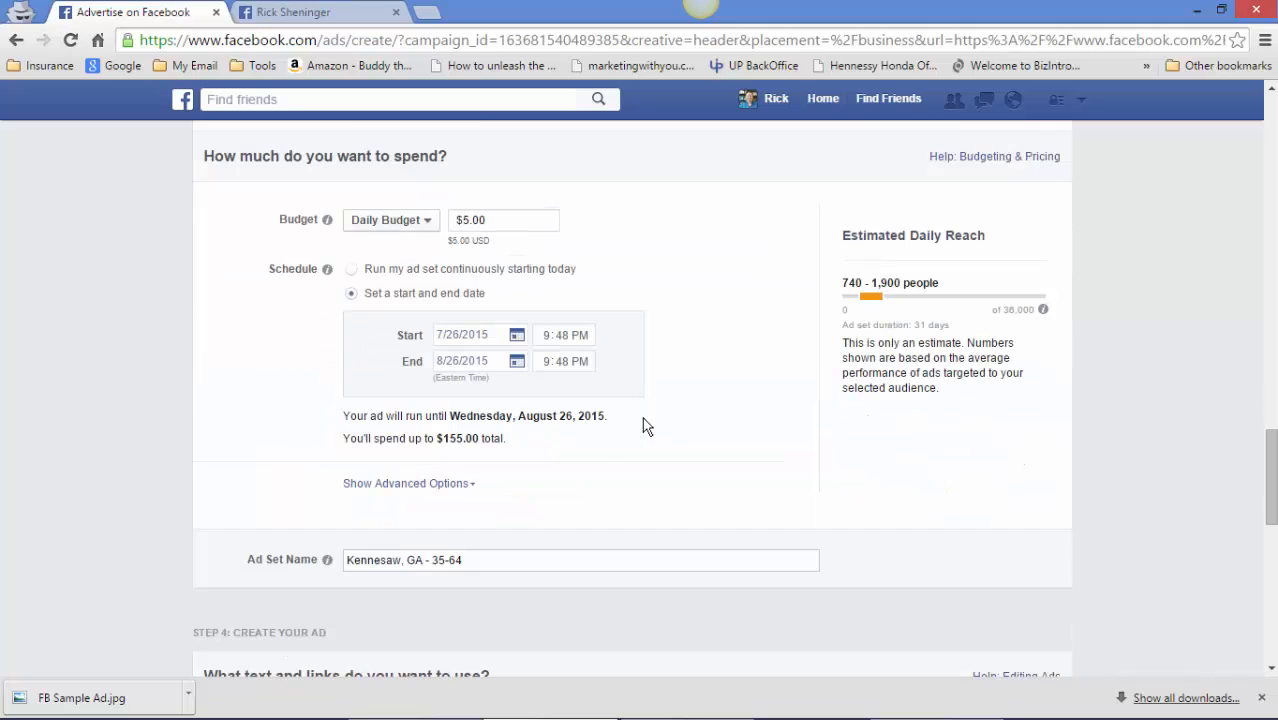
click(457, 366)
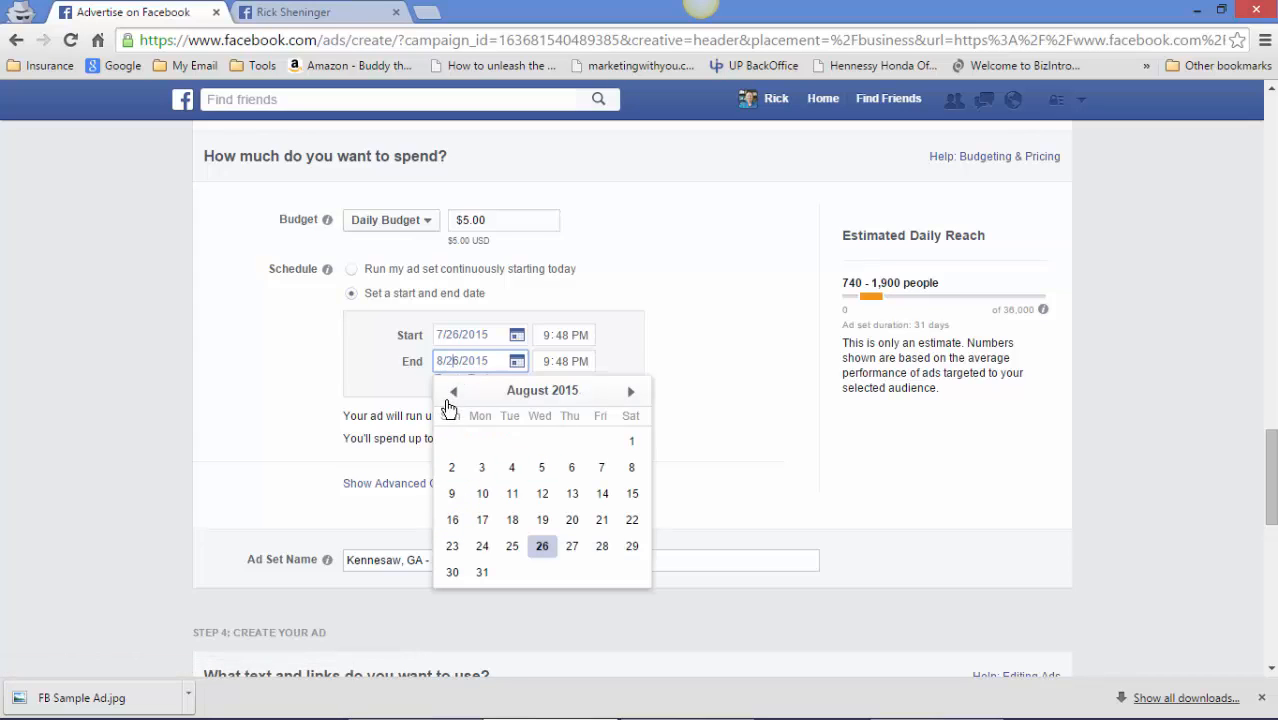
click(452, 395)
click(482, 547)
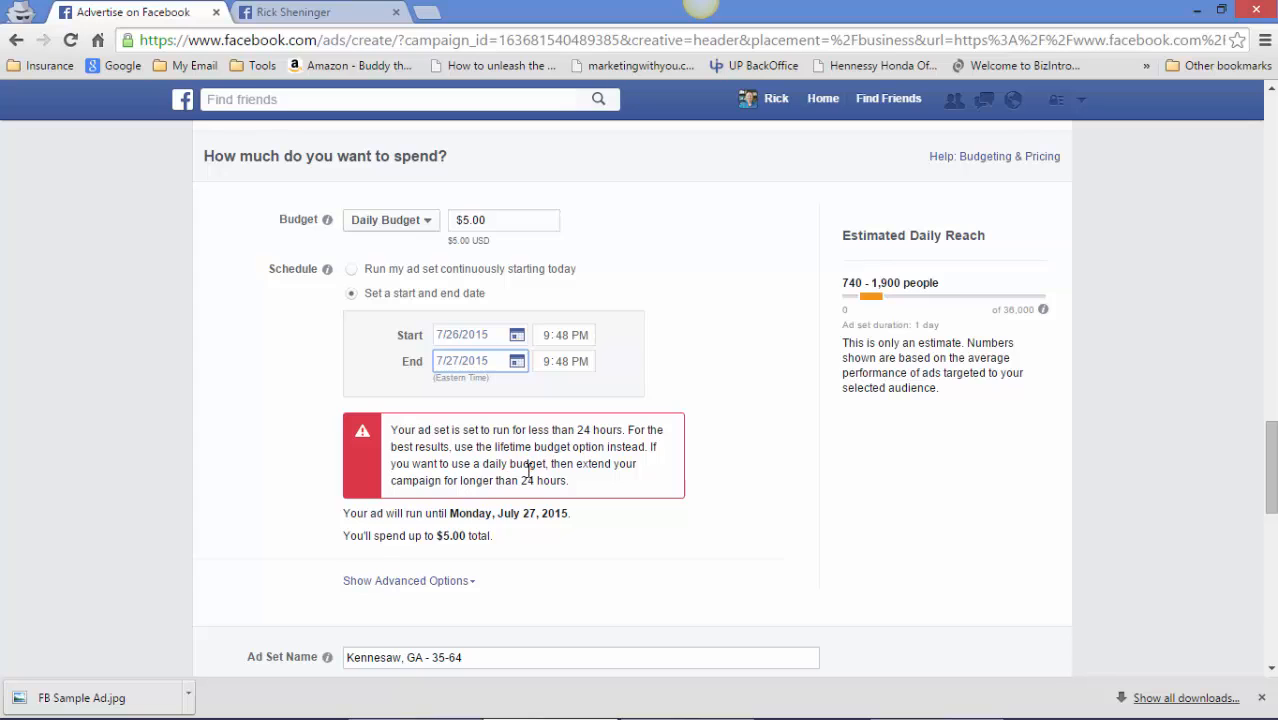
click(516, 362)
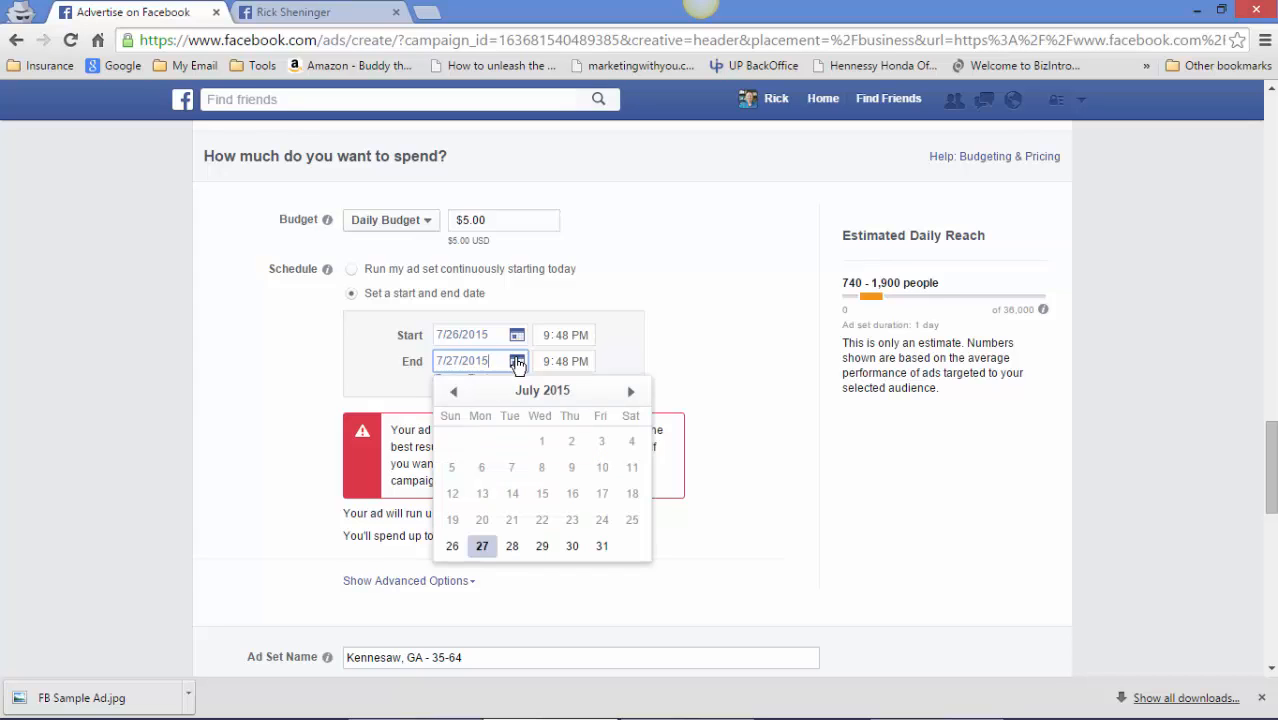
click(511, 547)
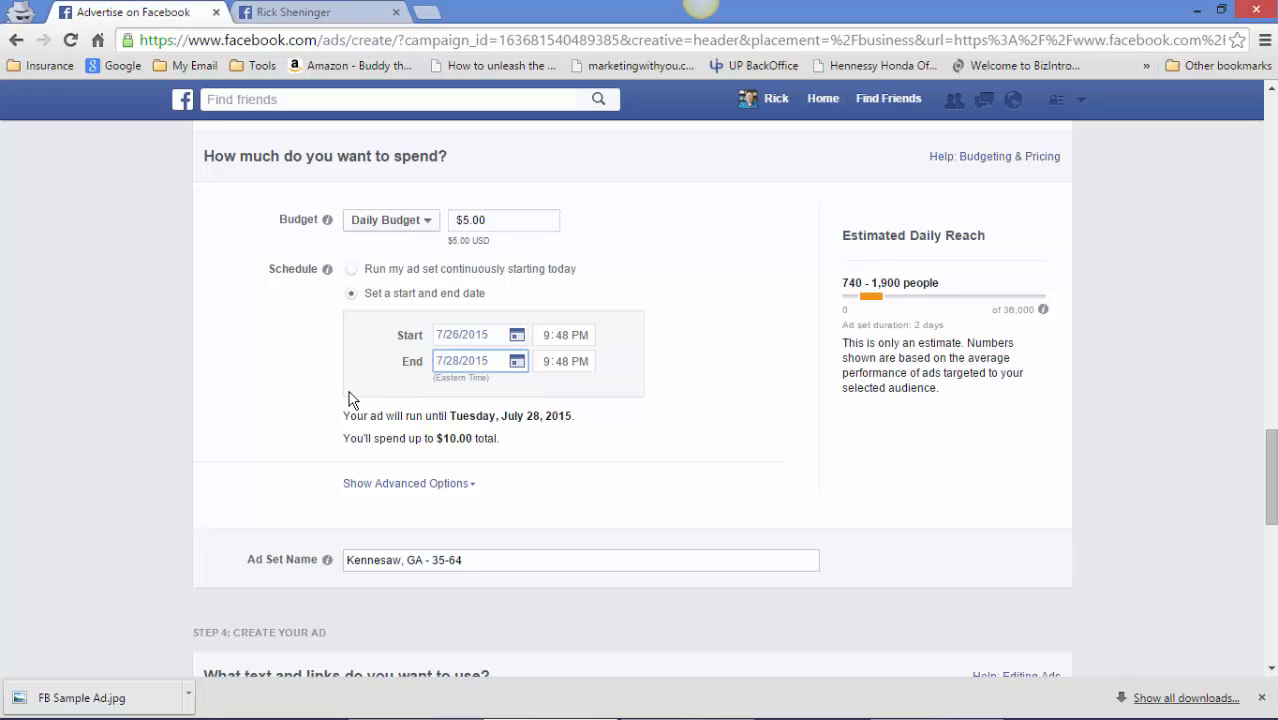
Show the advanced budget options and add "boost post" in front of the ad set name "Kennesaw, GA - 35-64".
click(425, 485)
scroll(546, 424, down, 1)
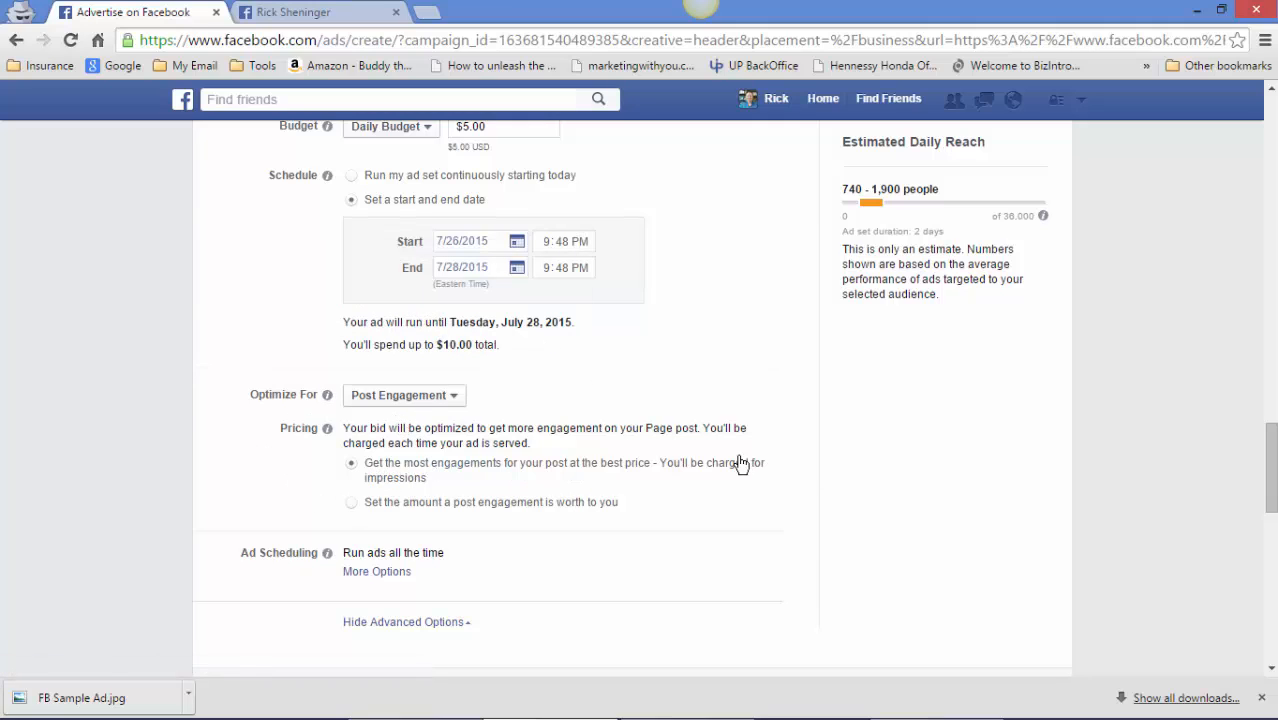
scroll(712, 466, down, 2)
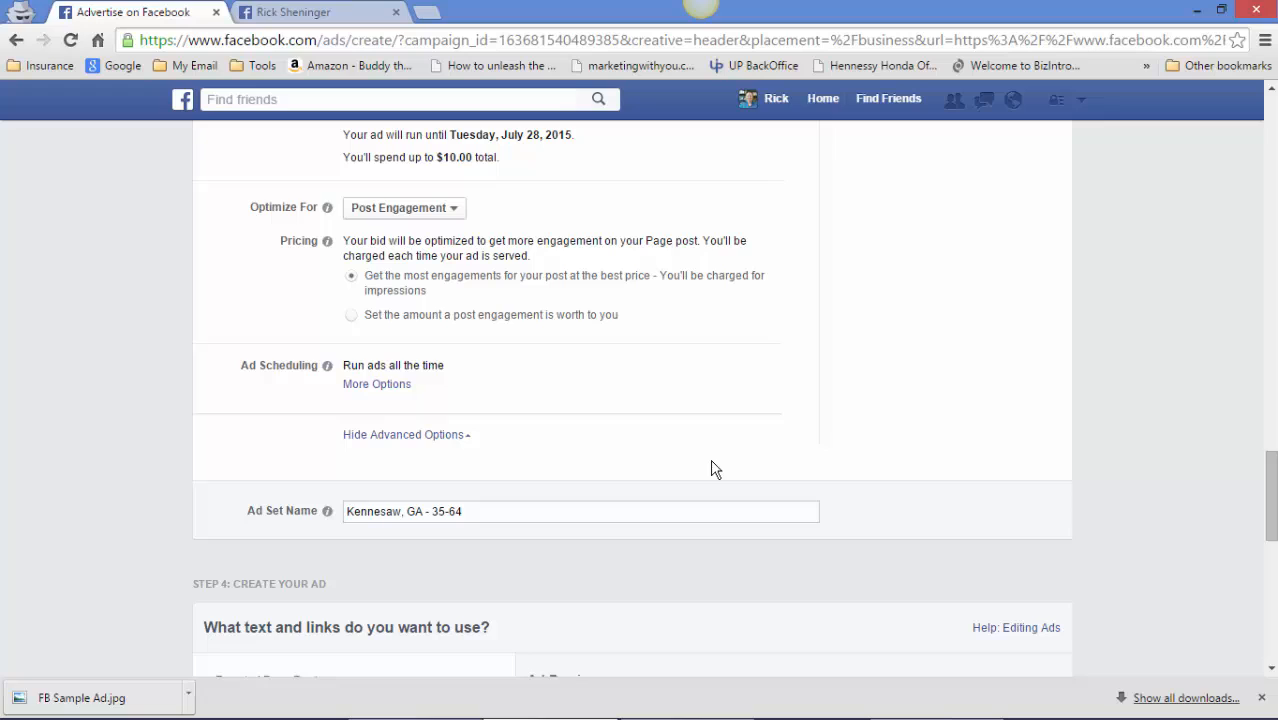
click(348, 512)
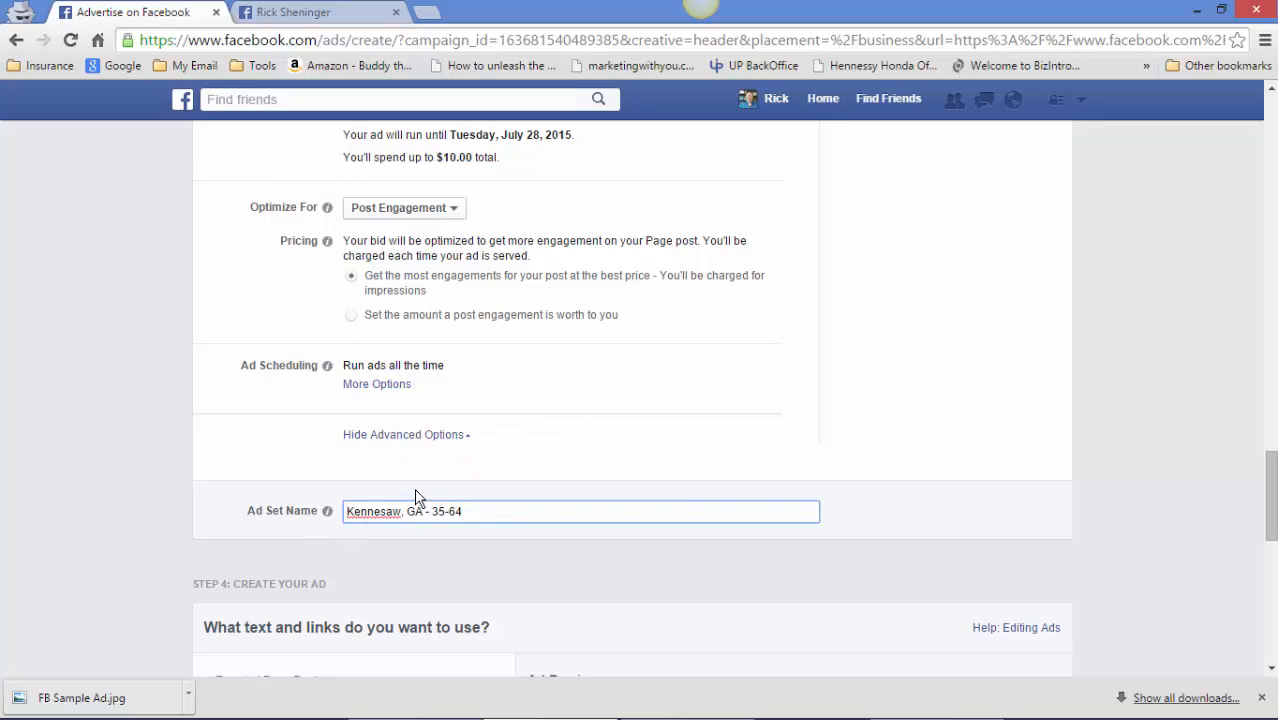
text(boost post)
Remove the Desktop Right Column and Mobile News Feed placements from the ad, keeping Desktop News Feed.
scroll(827, 517, down, 2)
scroll(316, 500, down, 2)
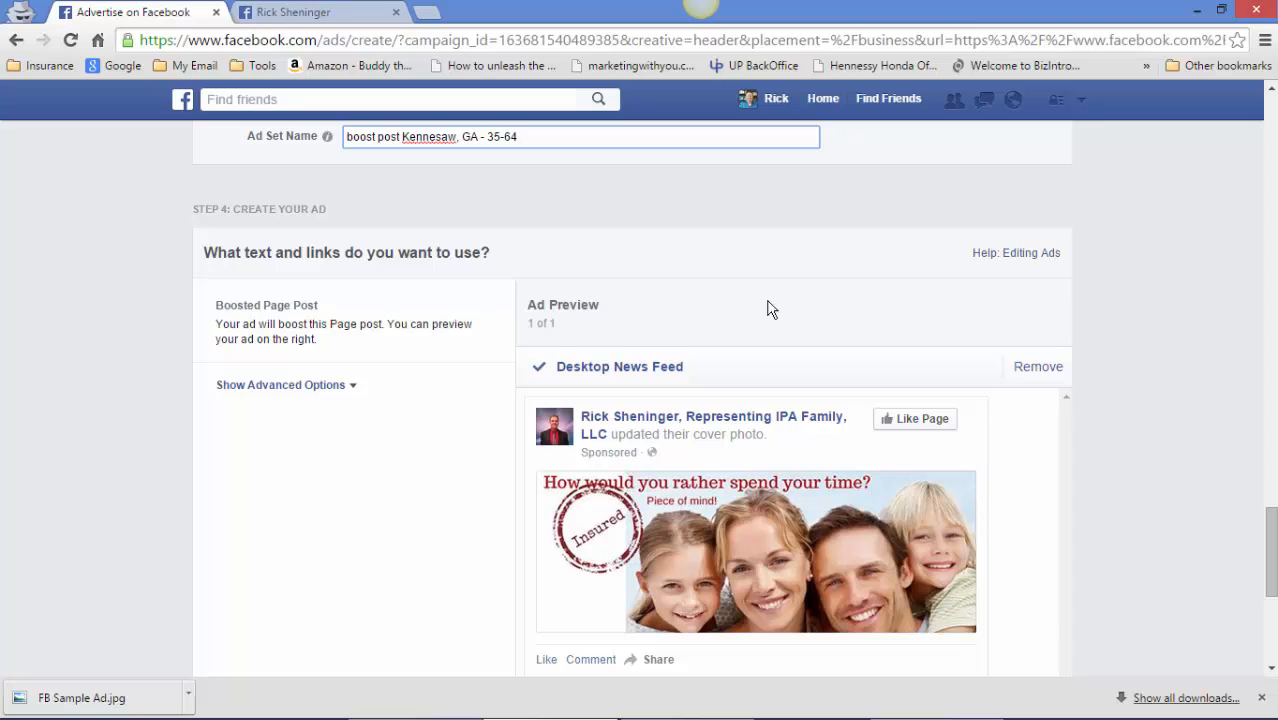
scroll(777, 311, down, 1)
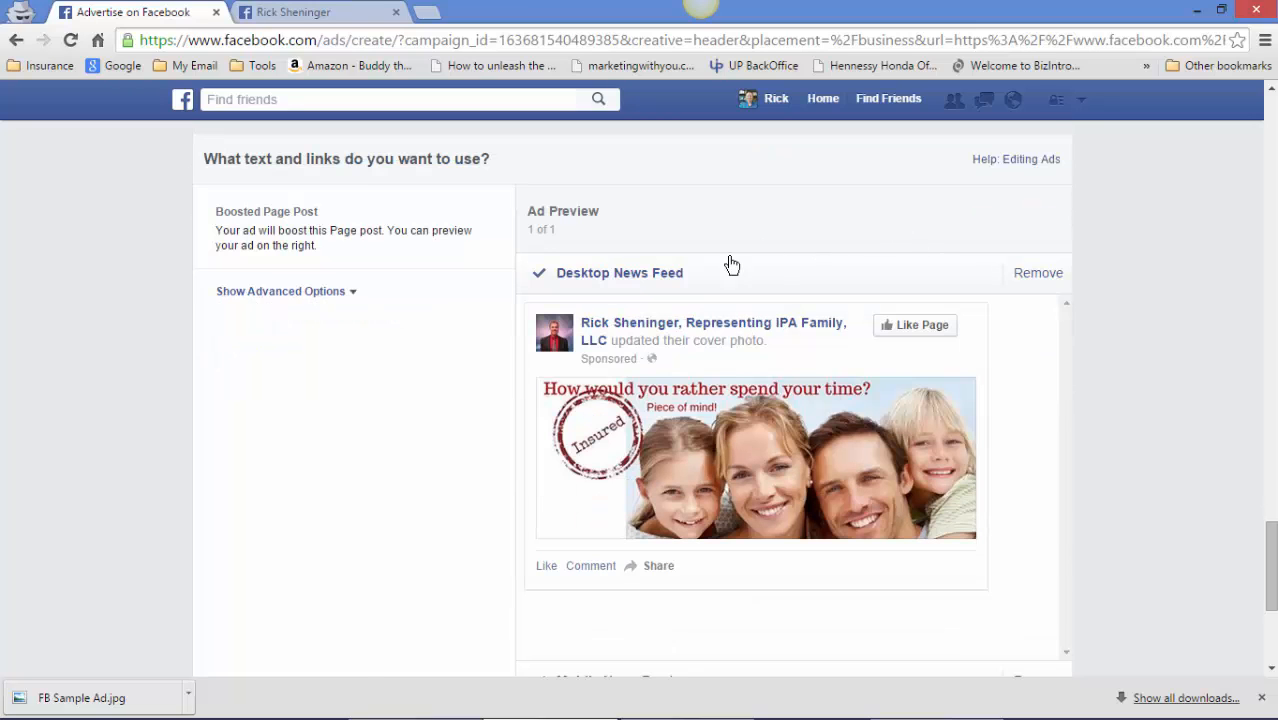
scroll(607, 356, down, 2)
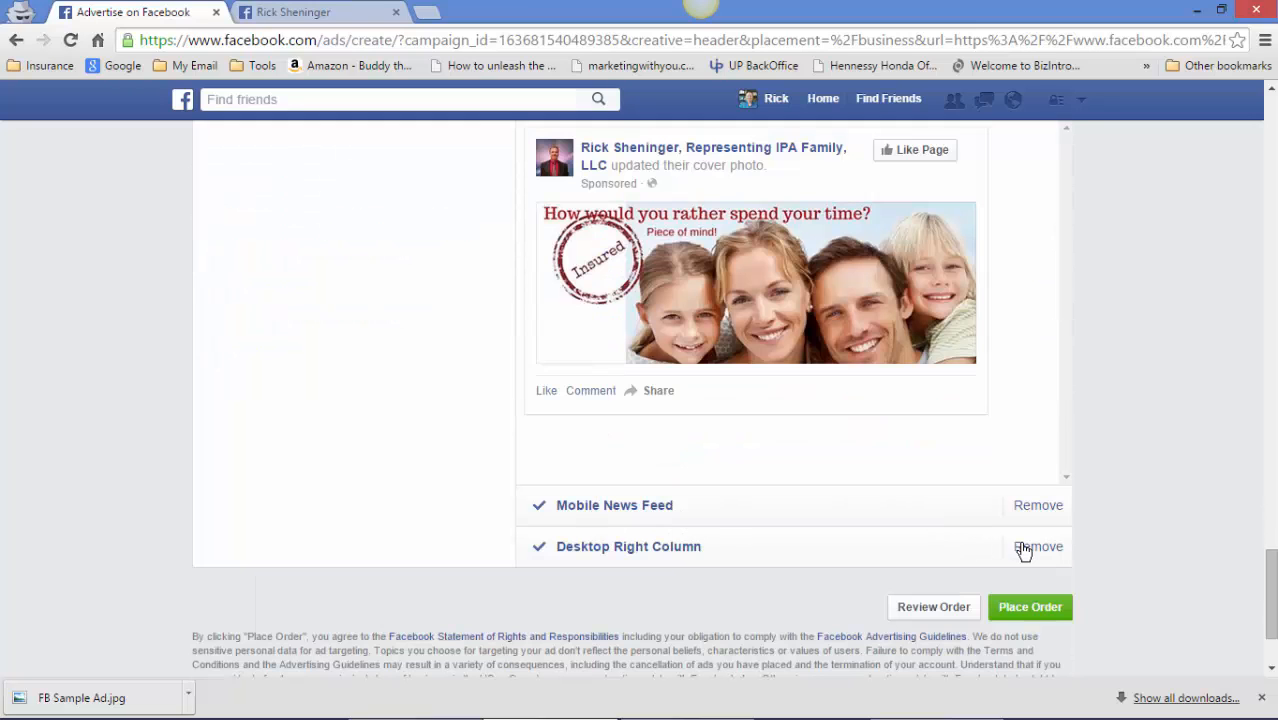
scroll(993, 425, up, 2)
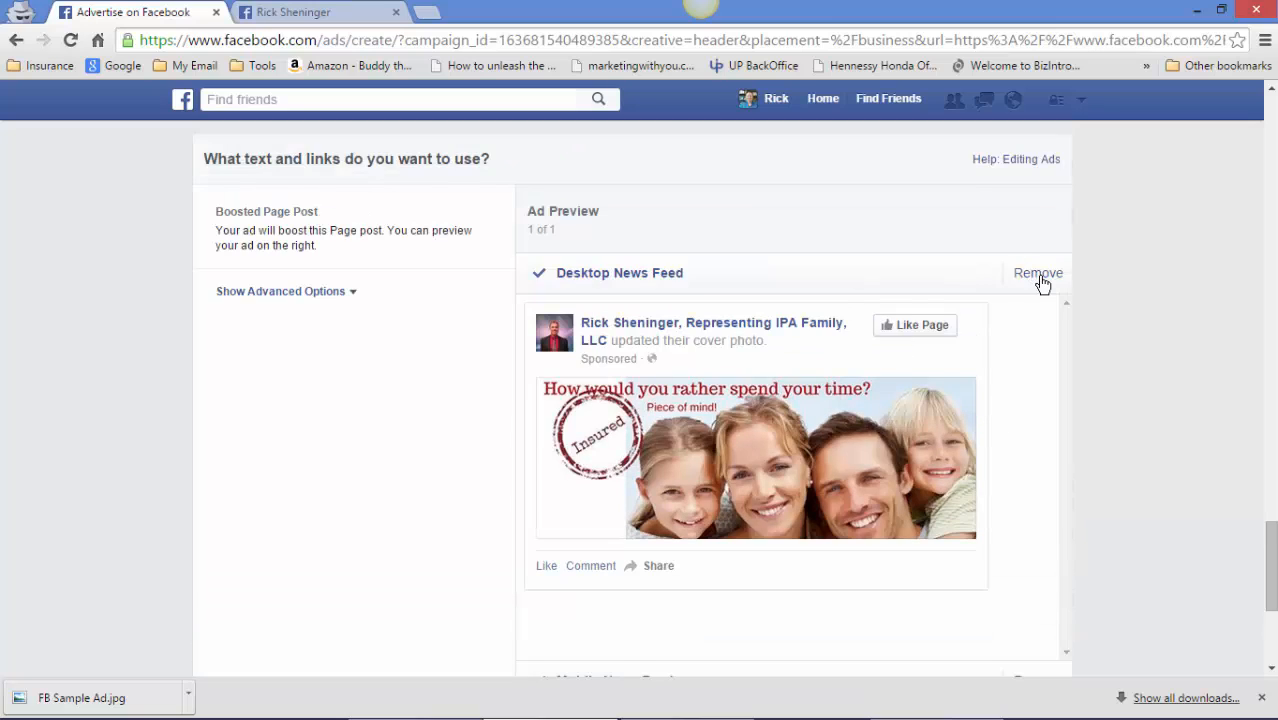
scroll(1040, 280, down, 1)
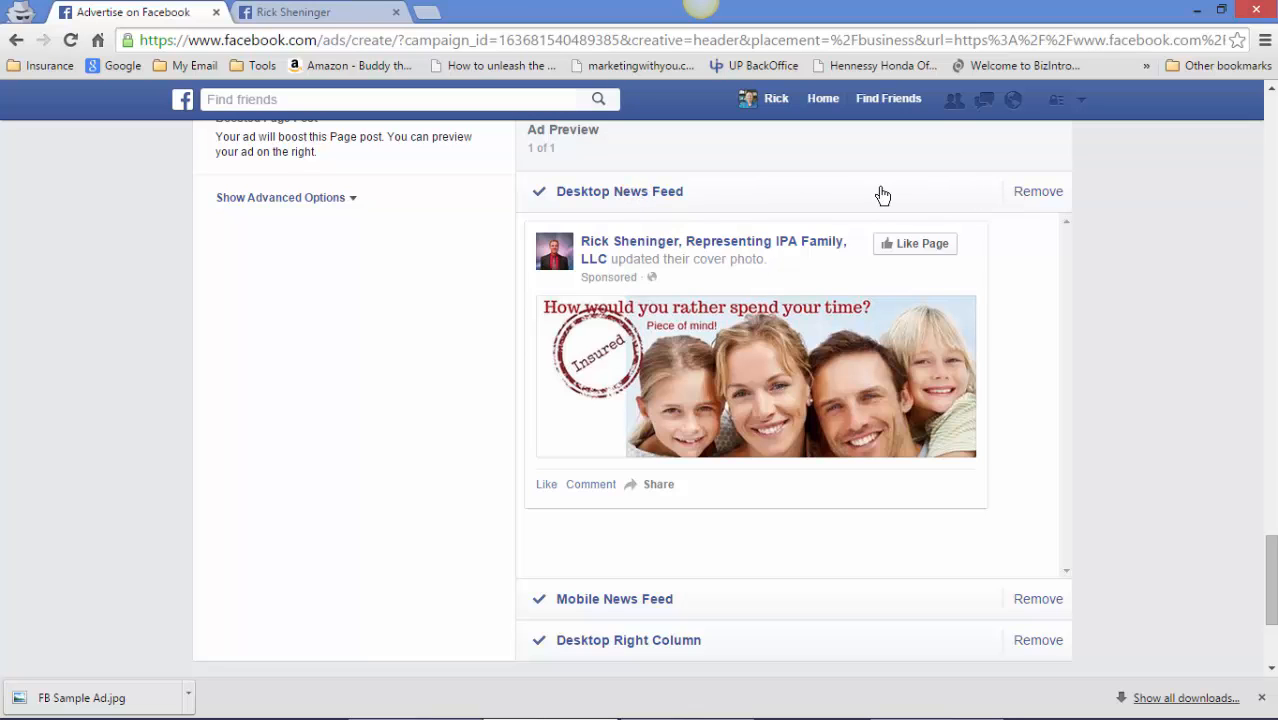
scroll(1008, 215, down, 2)
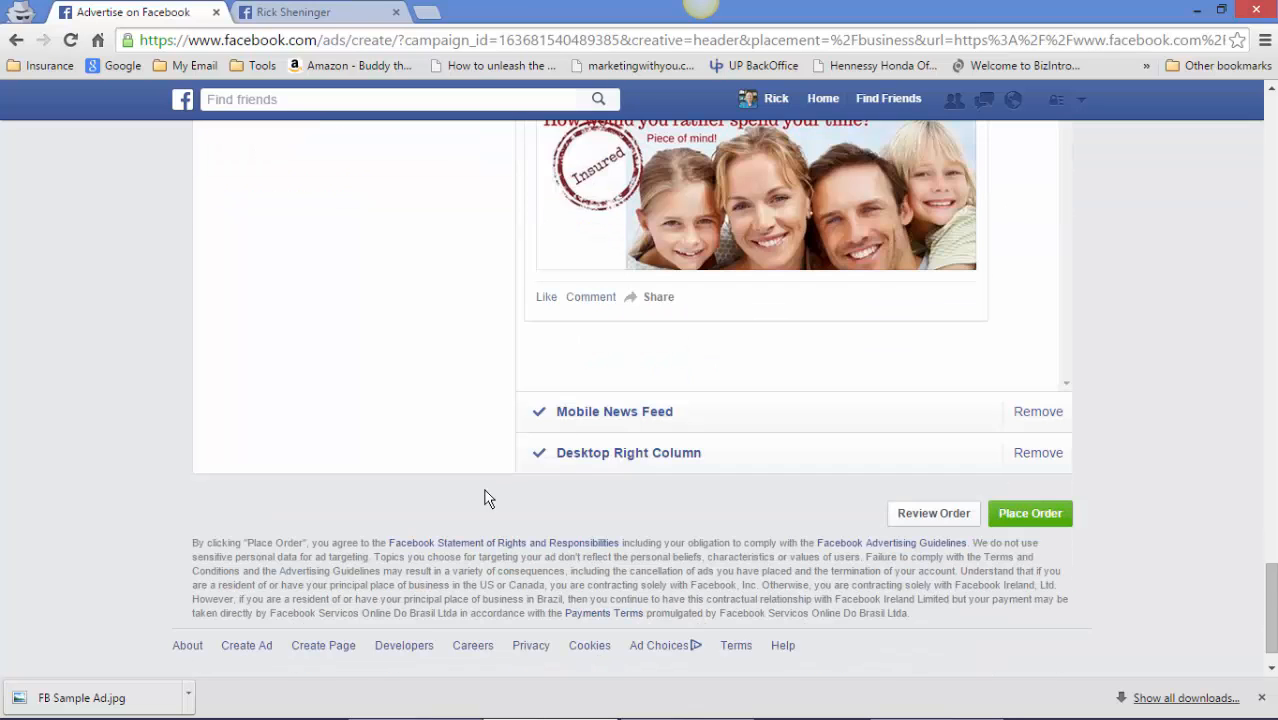
click(1038, 454)
scroll(875, 436, up, 1)
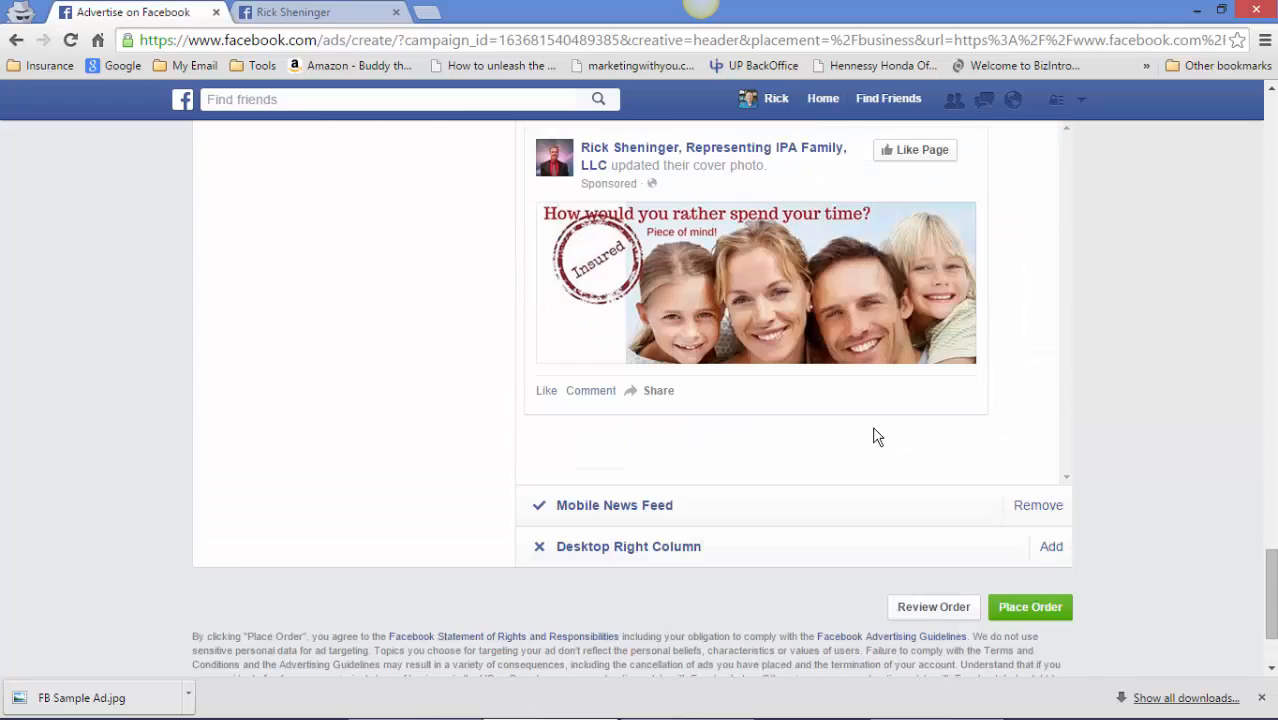
scroll(875, 436, down, 1)
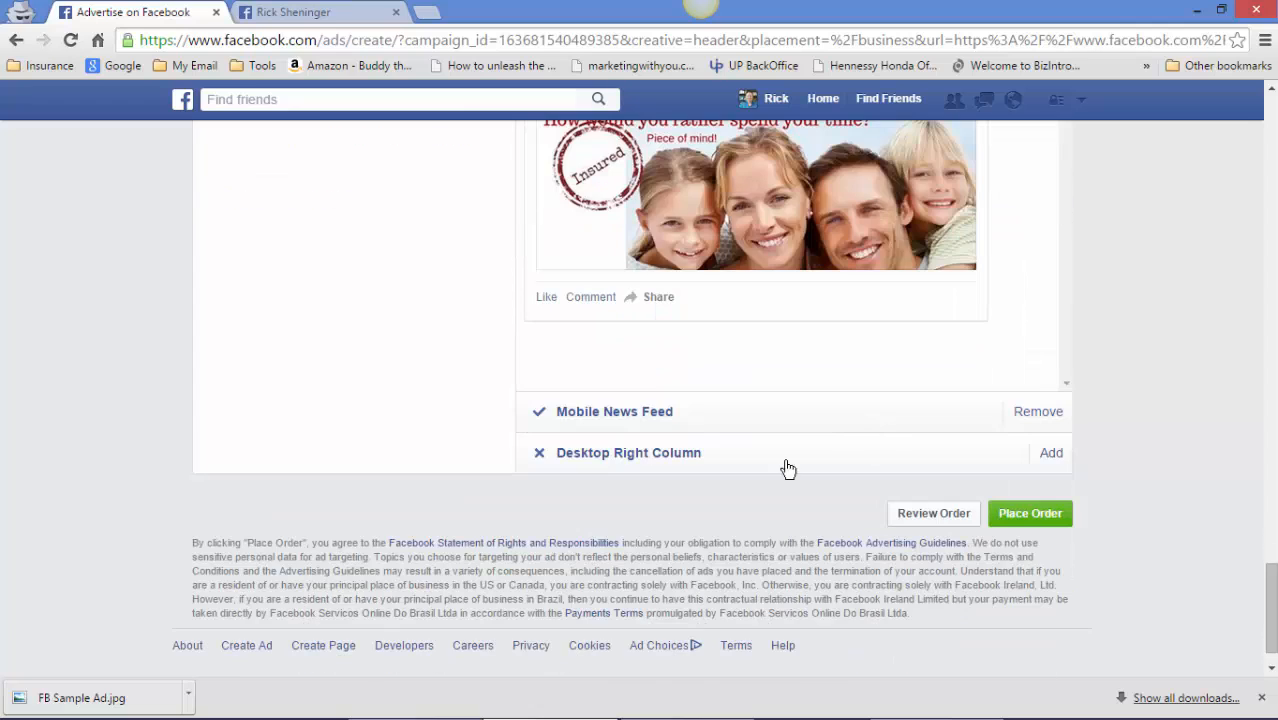
click(1025, 413)
Review the Desktop News Feed ad preview, the remaining placements, and the audience, budget and estimated reach settings.
scroll(1112, 401, up, 3)
scroll(1110, 399, up, 2)
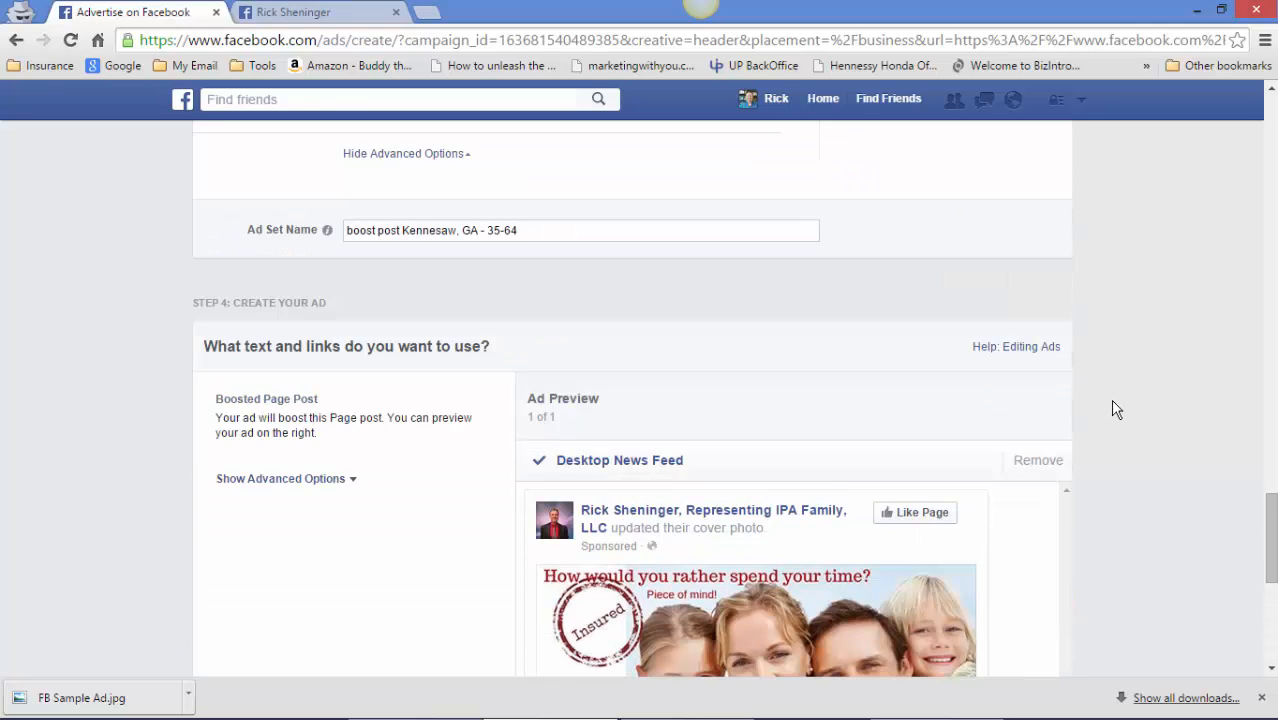
scroll(1111, 398, down, 5)
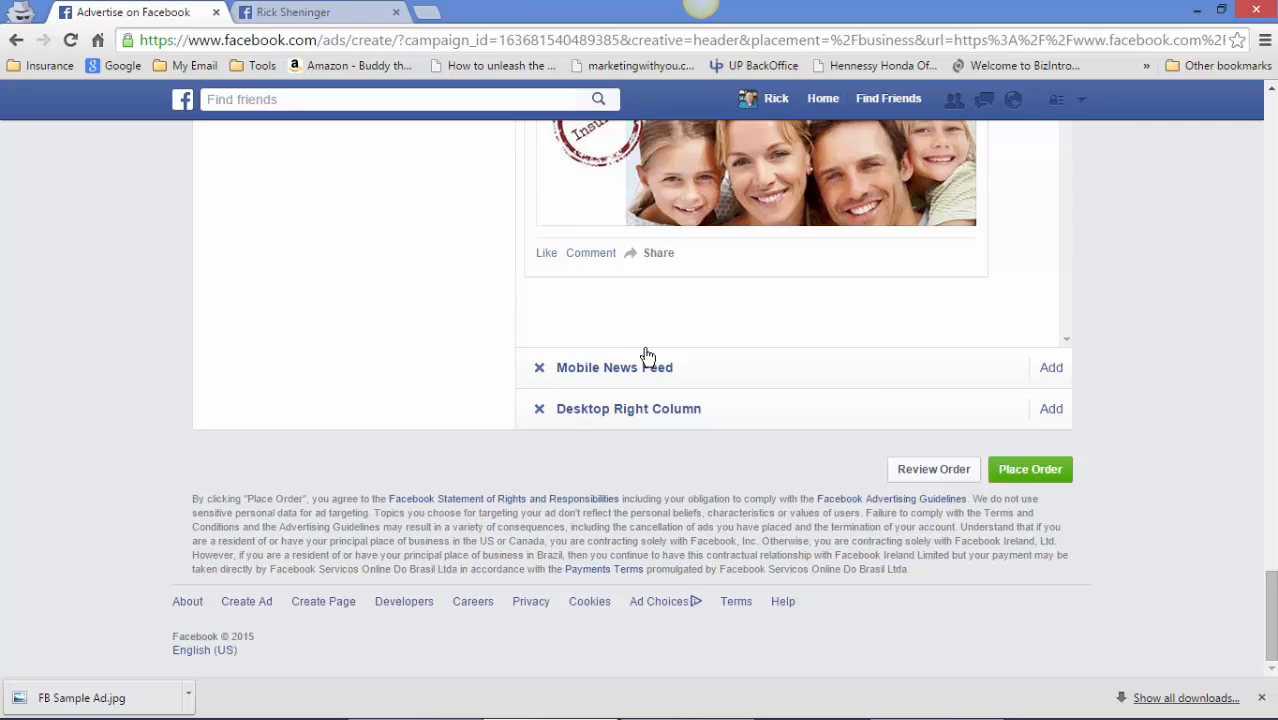
scroll(628, 363, up, 4)
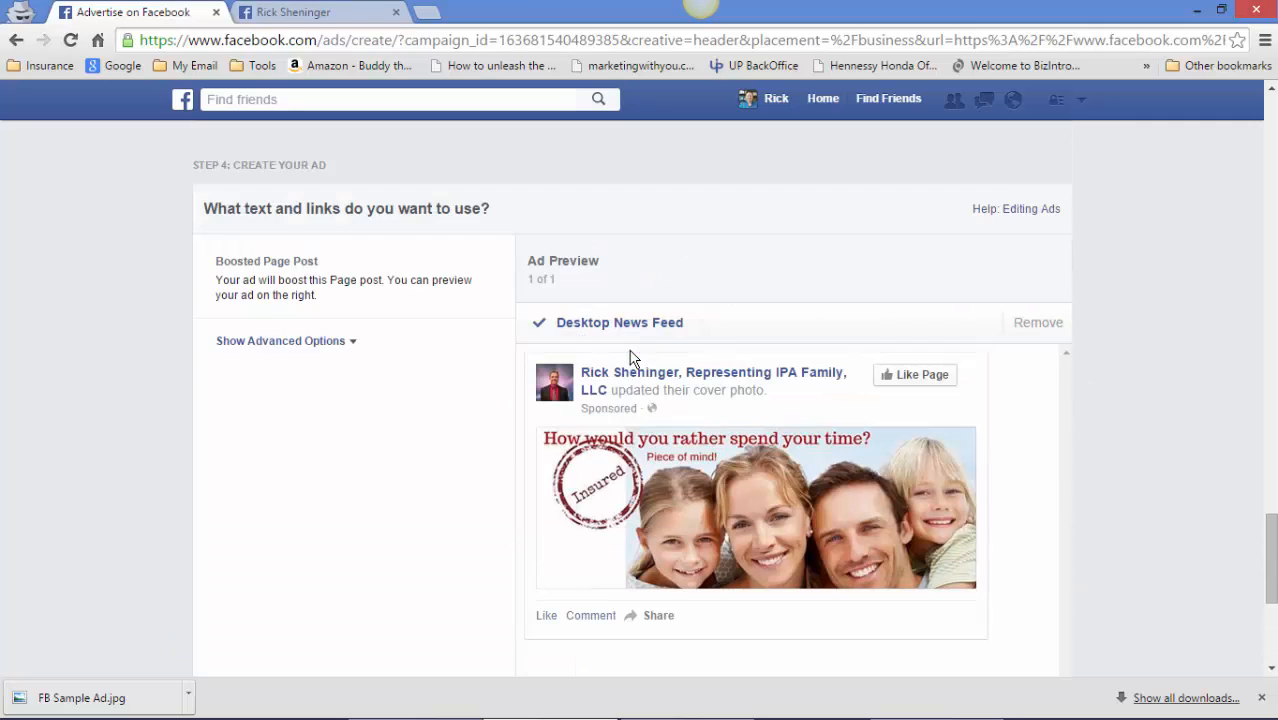
scroll(836, 265, down, 4)
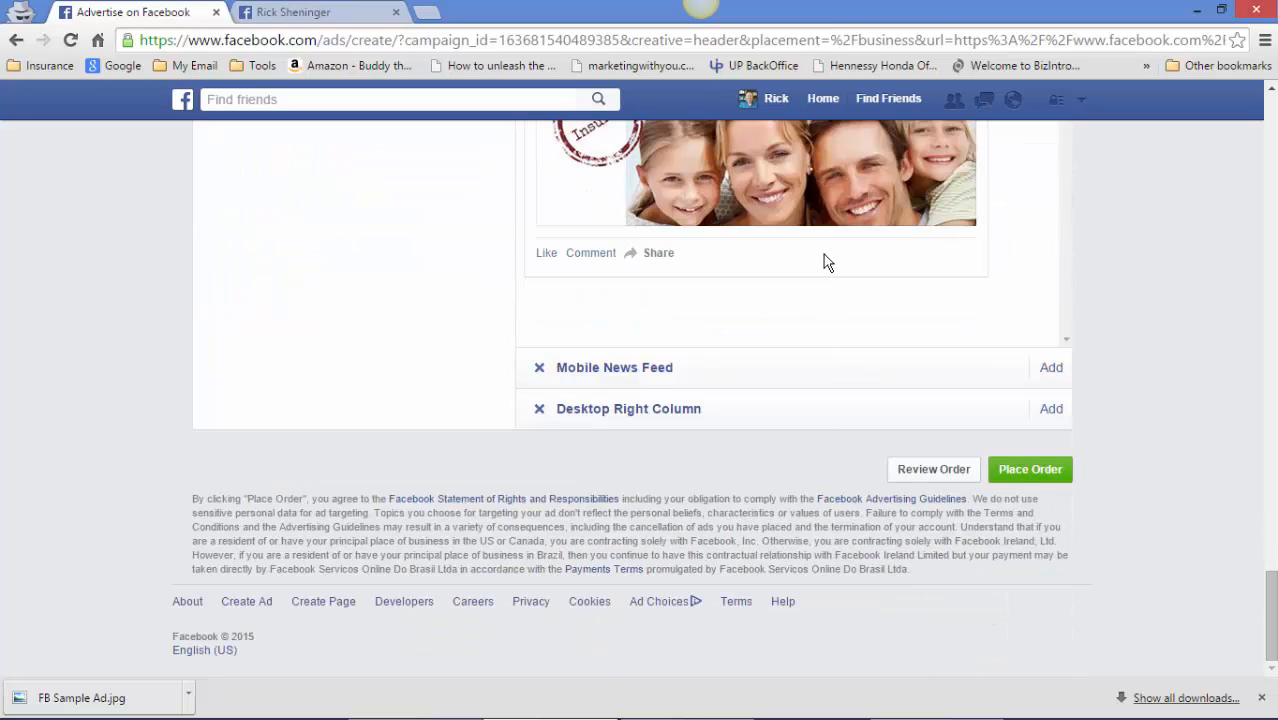
scroll(697, 258, up, 1)
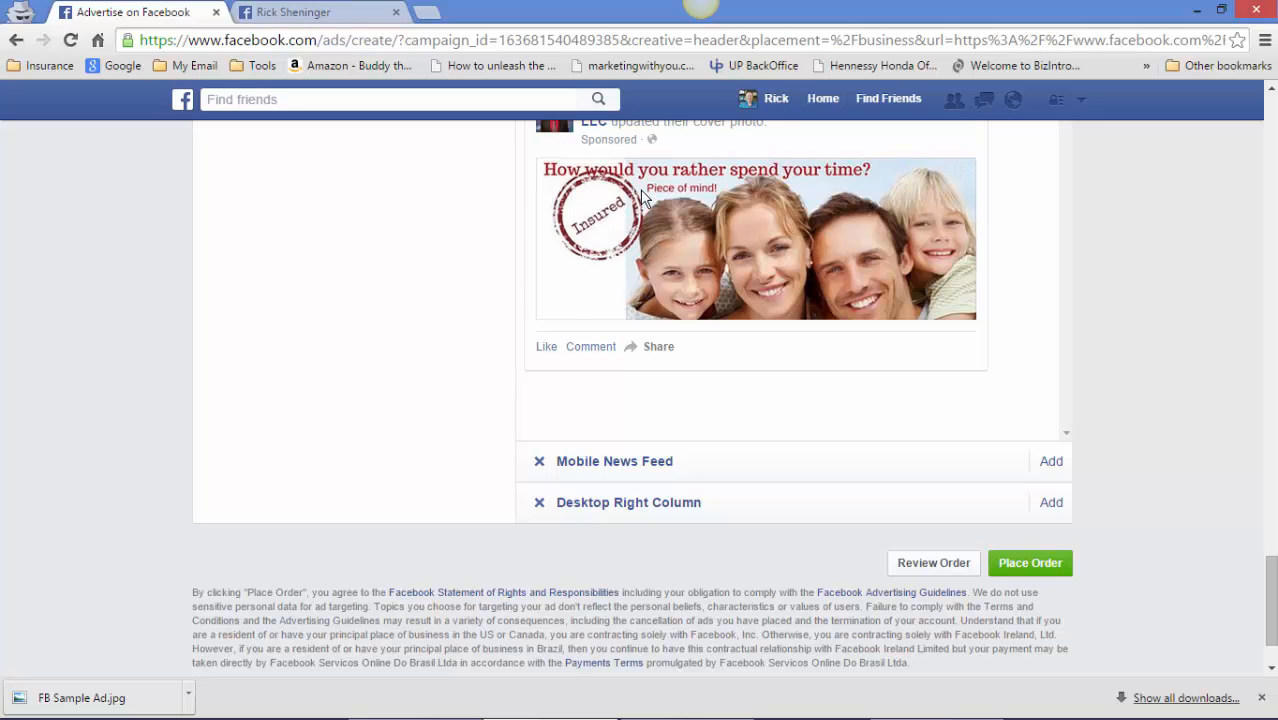
scroll(474, 289, up, 2)
scroll(474, 289, down, 1)
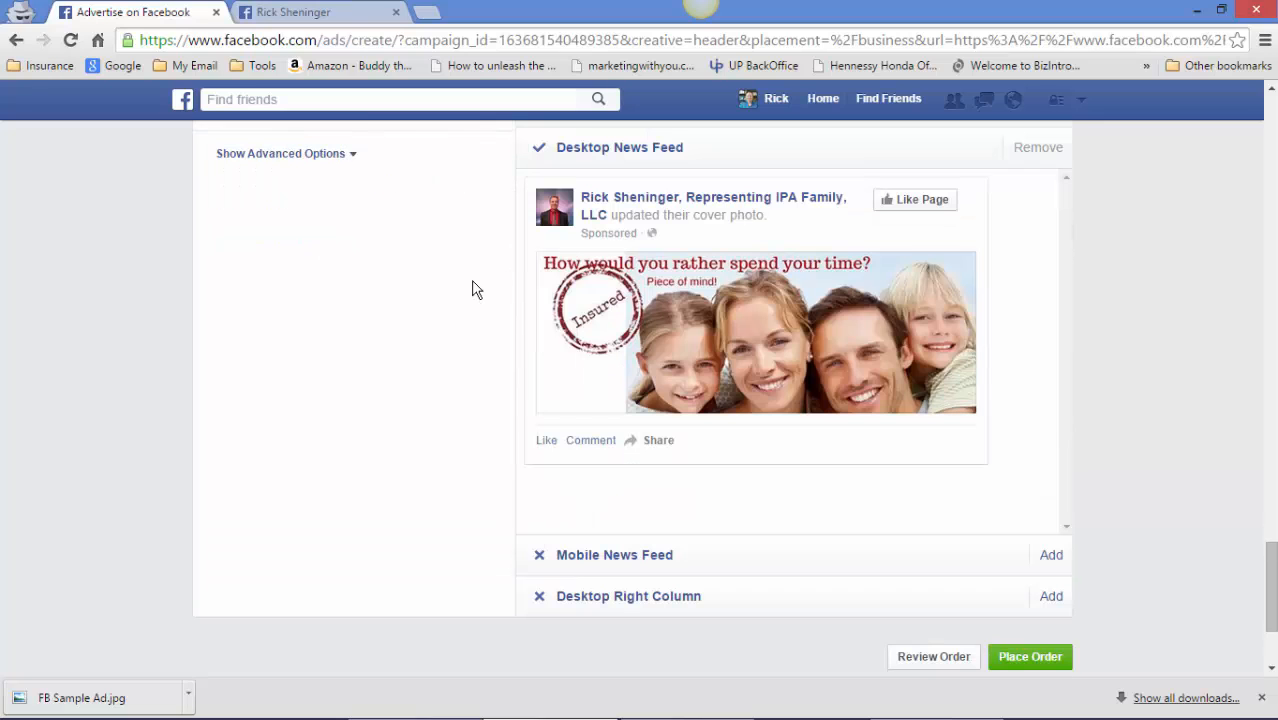
scroll(476, 289, up, 1)
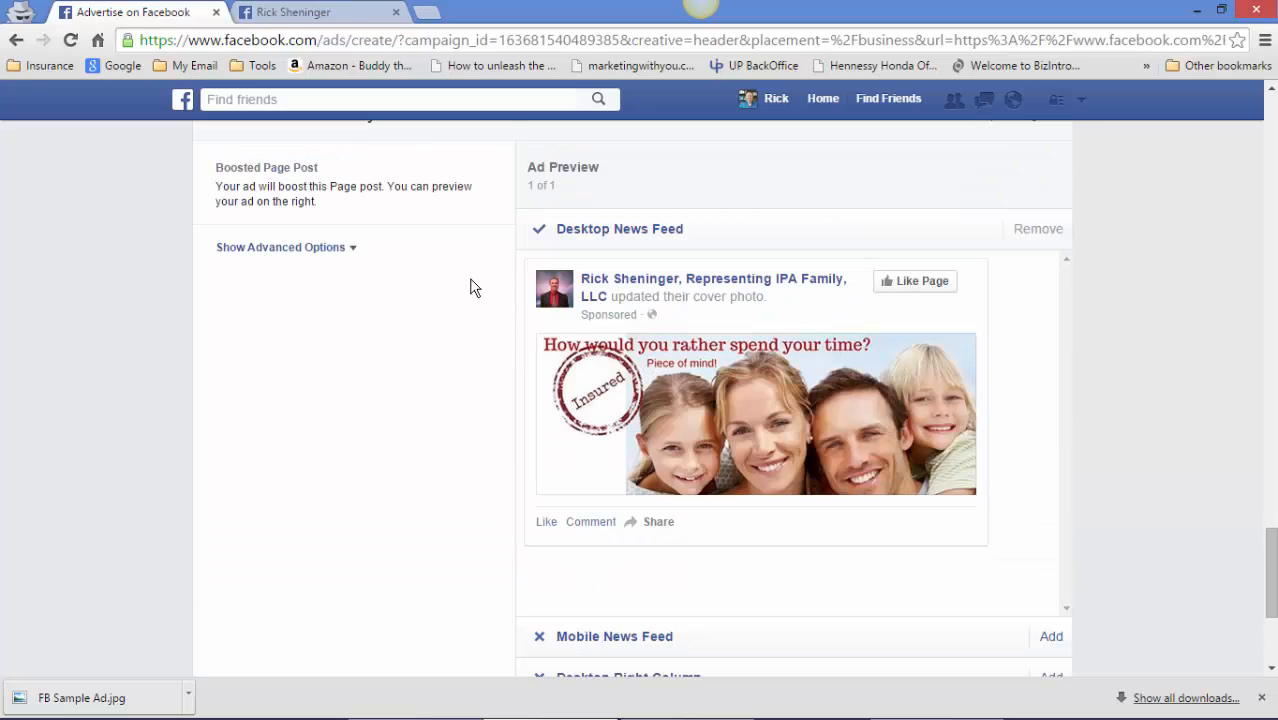
scroll(473, 288, down, 1)
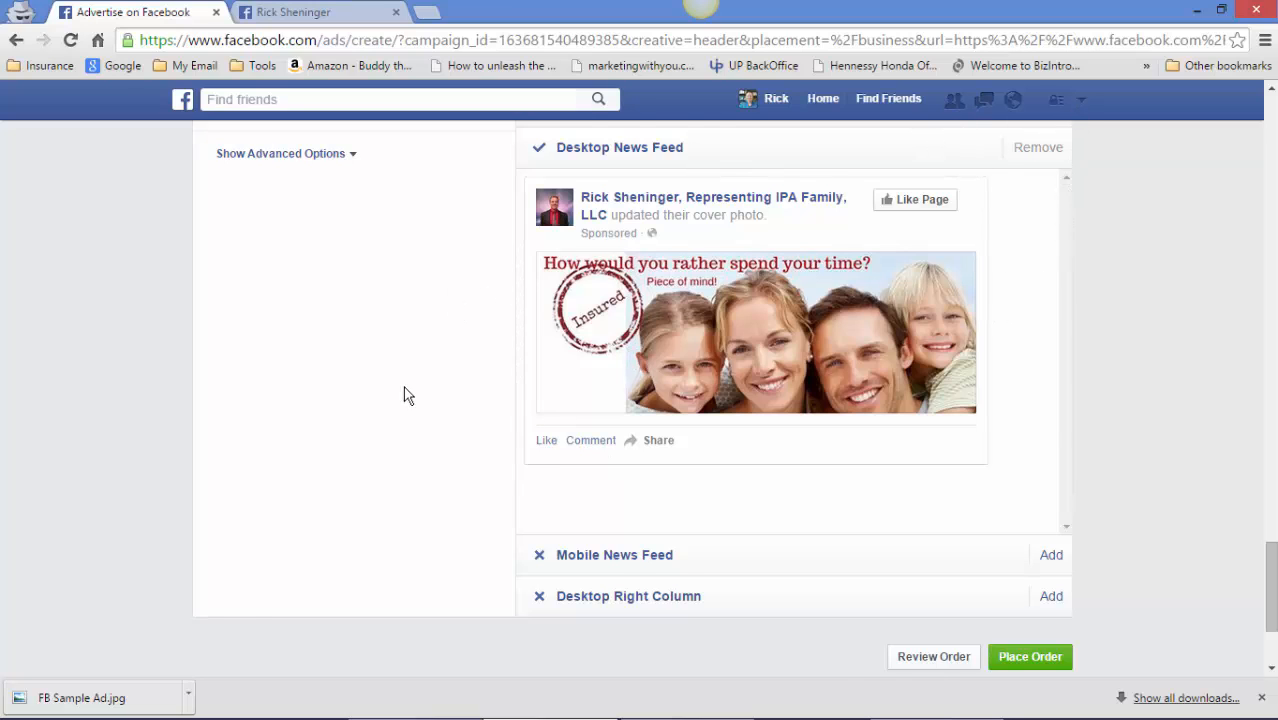
scroll(404, 394, down, 1)
scroll(1022, 448, down, 1)
scroll(918, 412, up, 12)
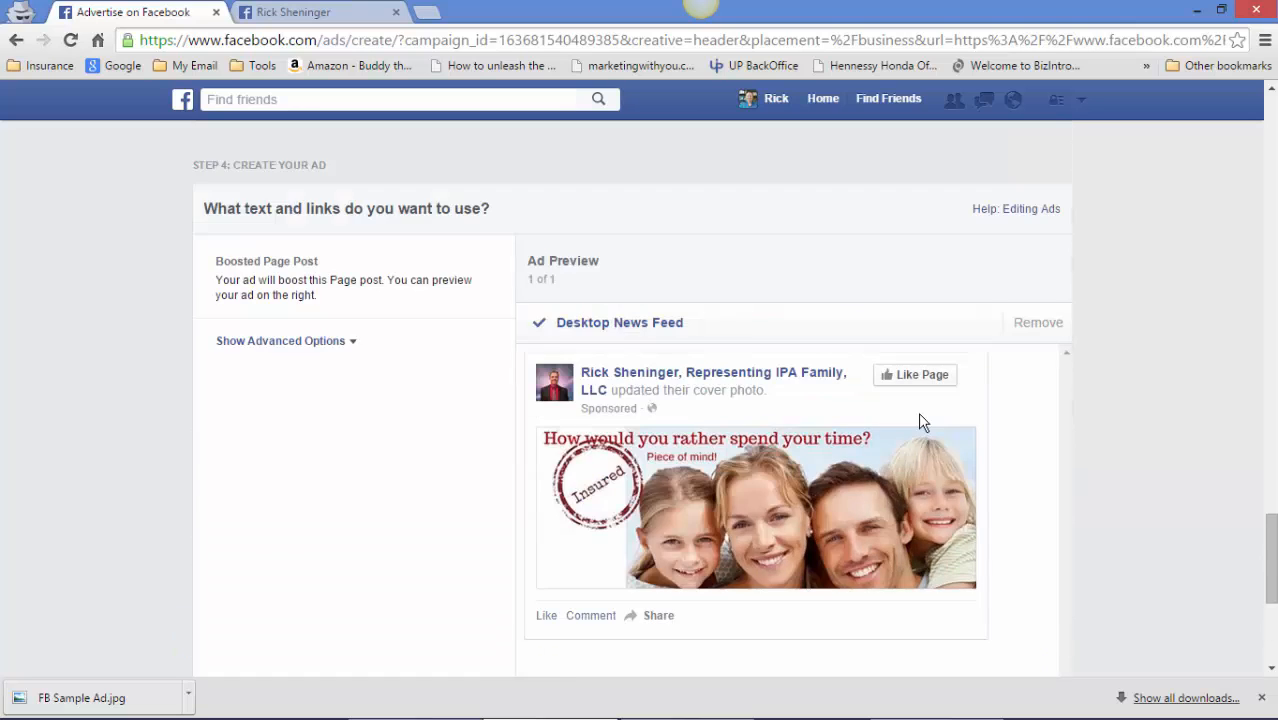
scroll(628, 358, up, 4)
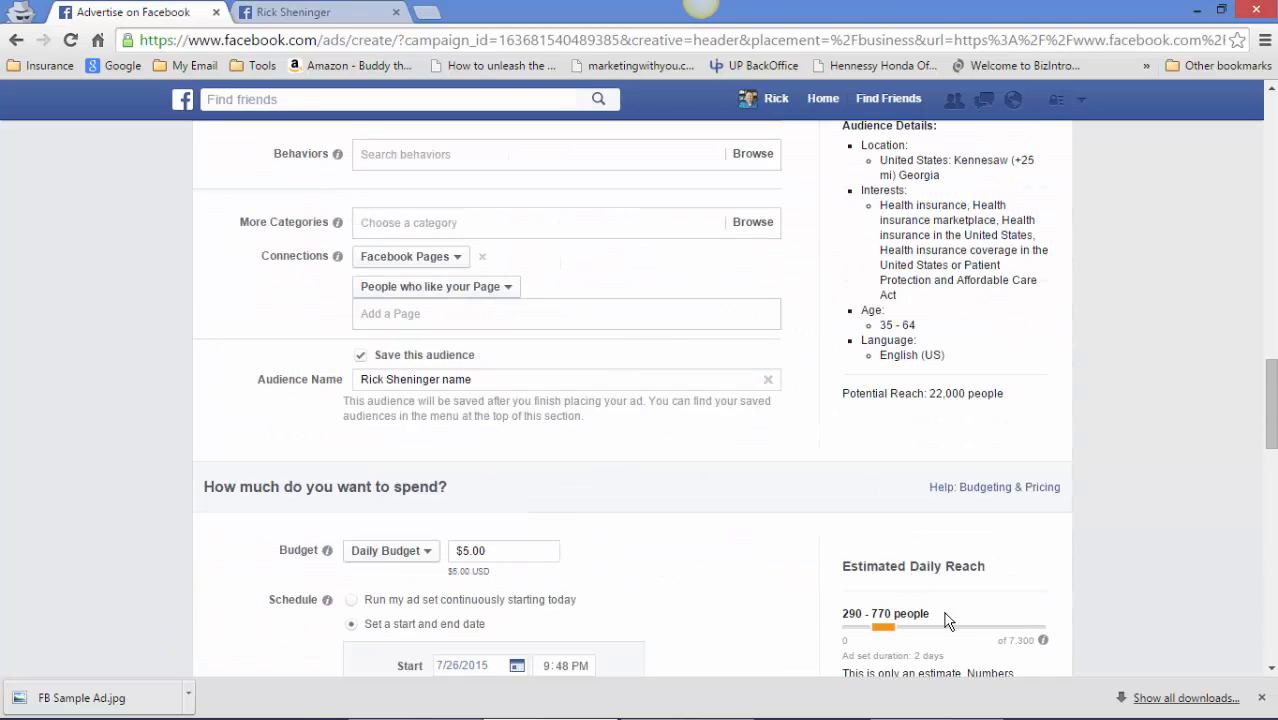